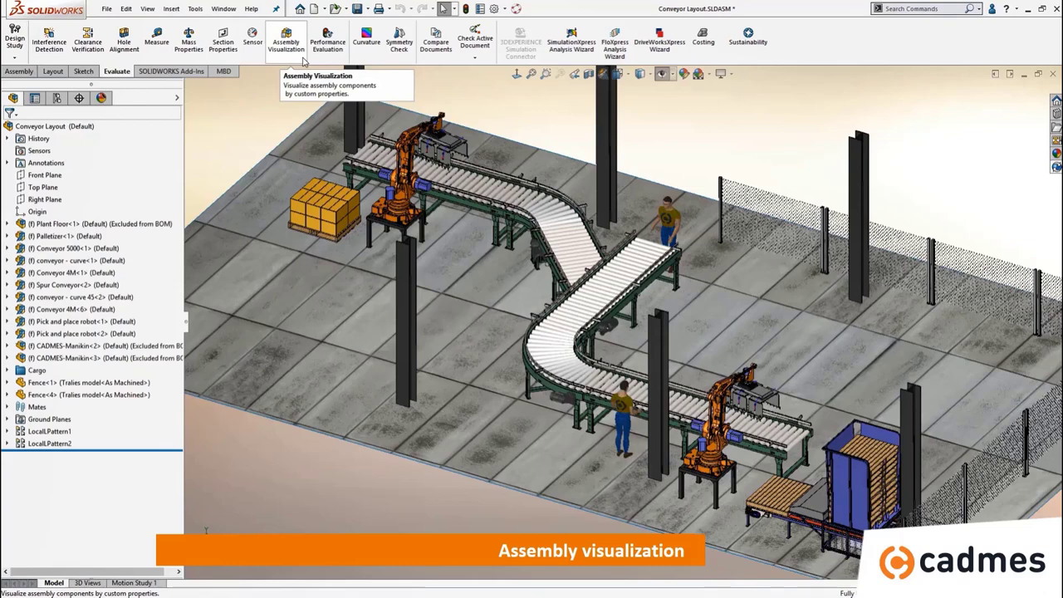
Start Assembly Visualization on the conveyor layout, switch it to the performance analysis view, and widen the component list
click(303, 58)
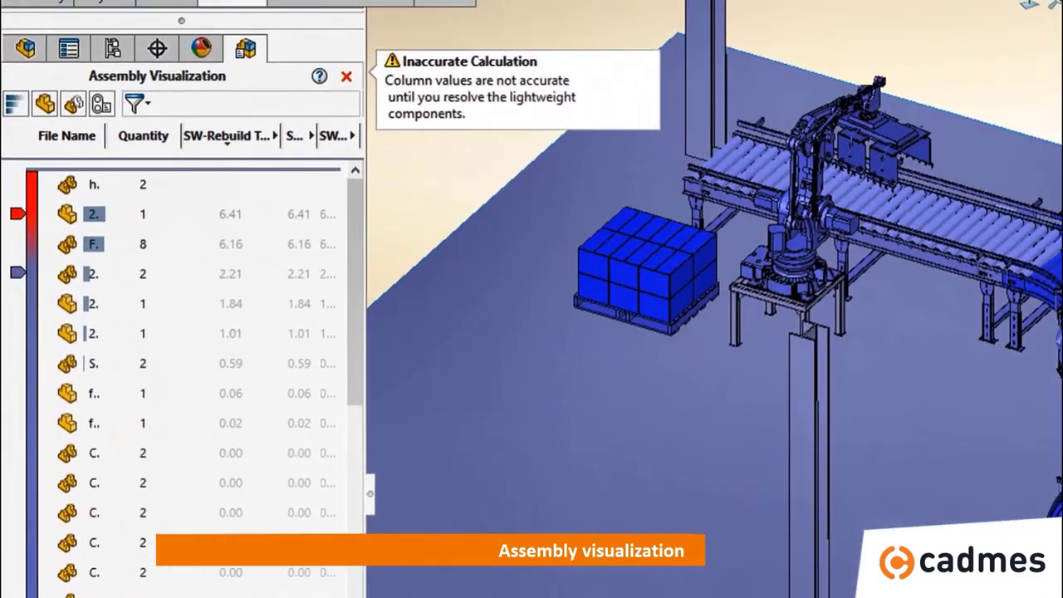
click(108, 114)
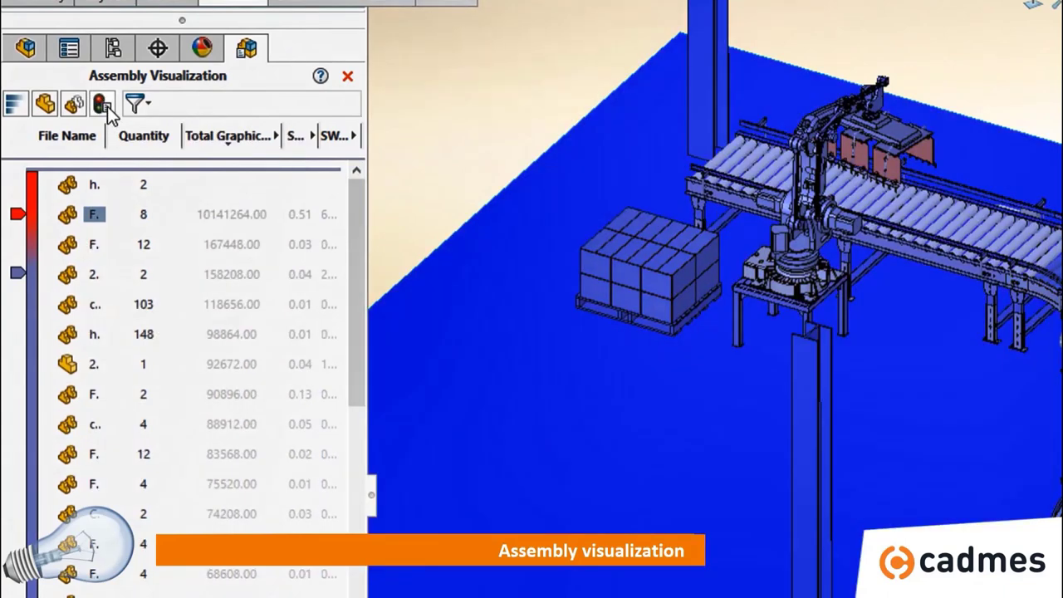
drag(371, 495, 495, 515)
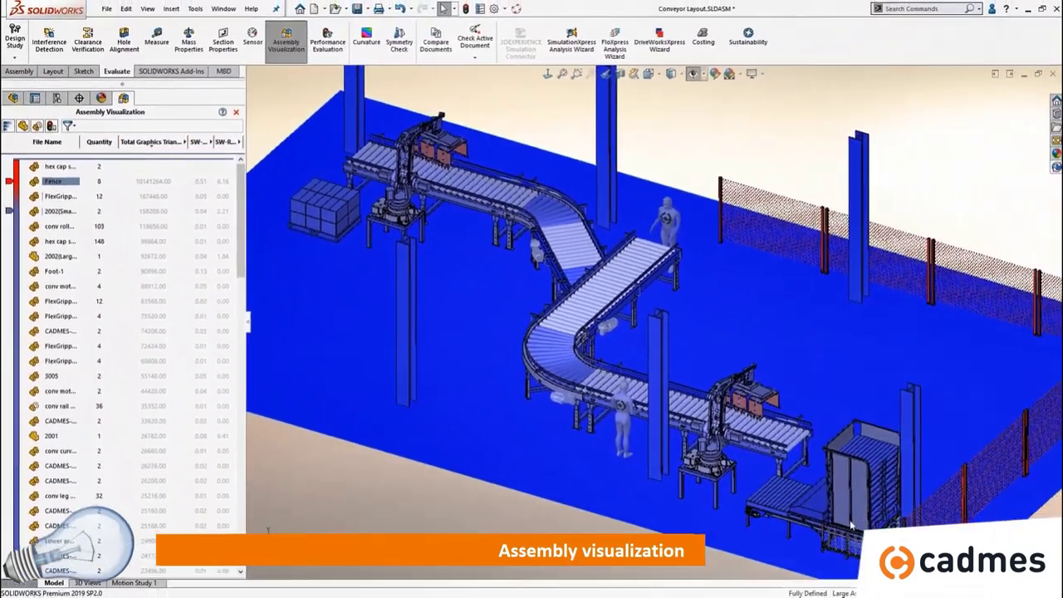
Examine the colour-coded fence sections and the overall layout, and exit Assembly Visualization
middle_drag(972, 490, 1020, 504)
middle_drag(904, 463, 839, 466)
scroll(696, 439, down, 3)
scroll(697, 439, down, 3)
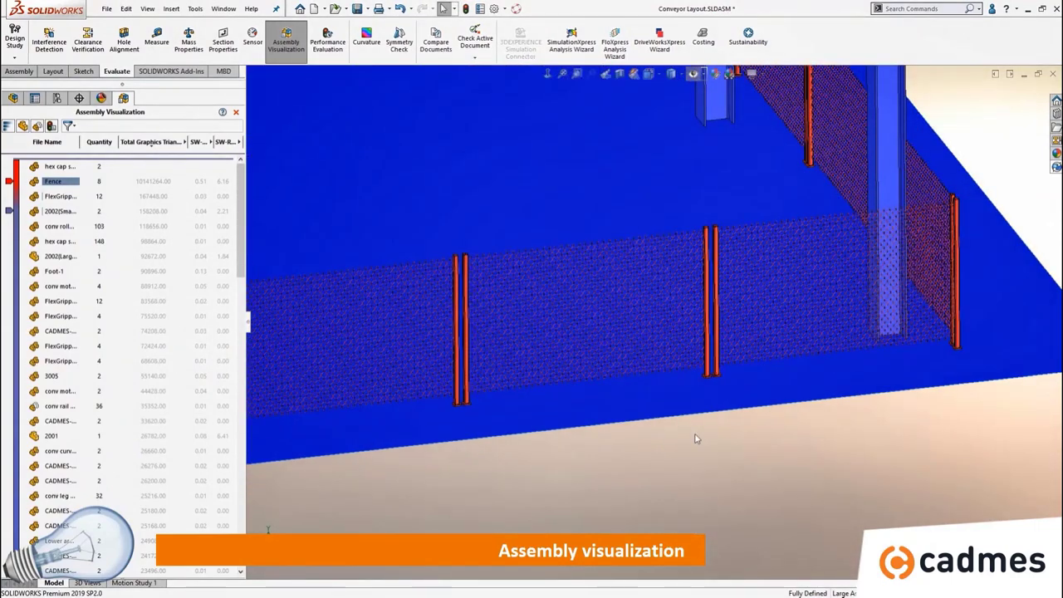
scroll(691, 432, up, 10)
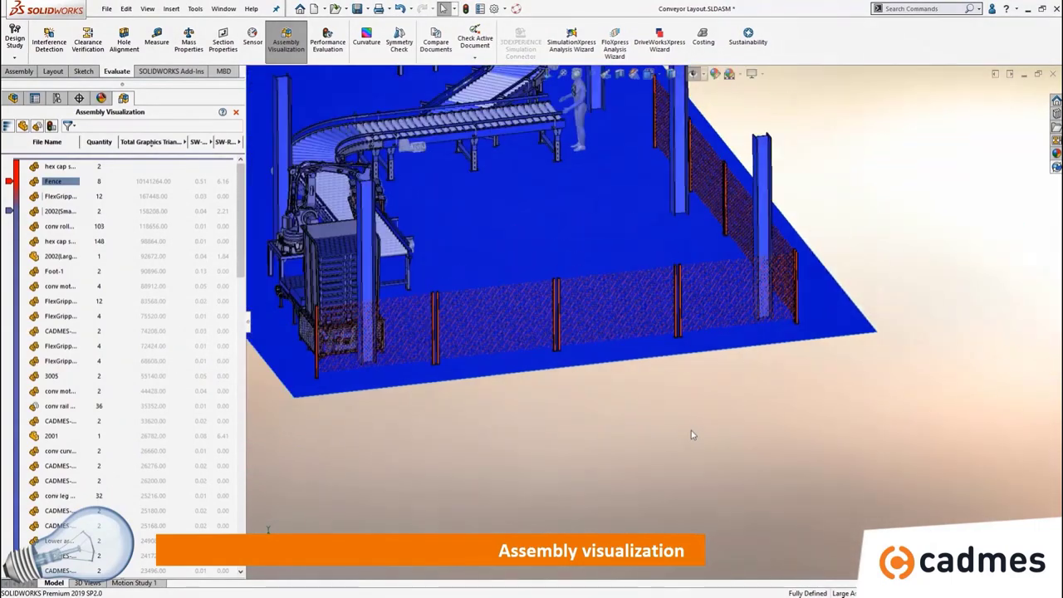
middle_drag(690, 431, 655, 457)
key(f)
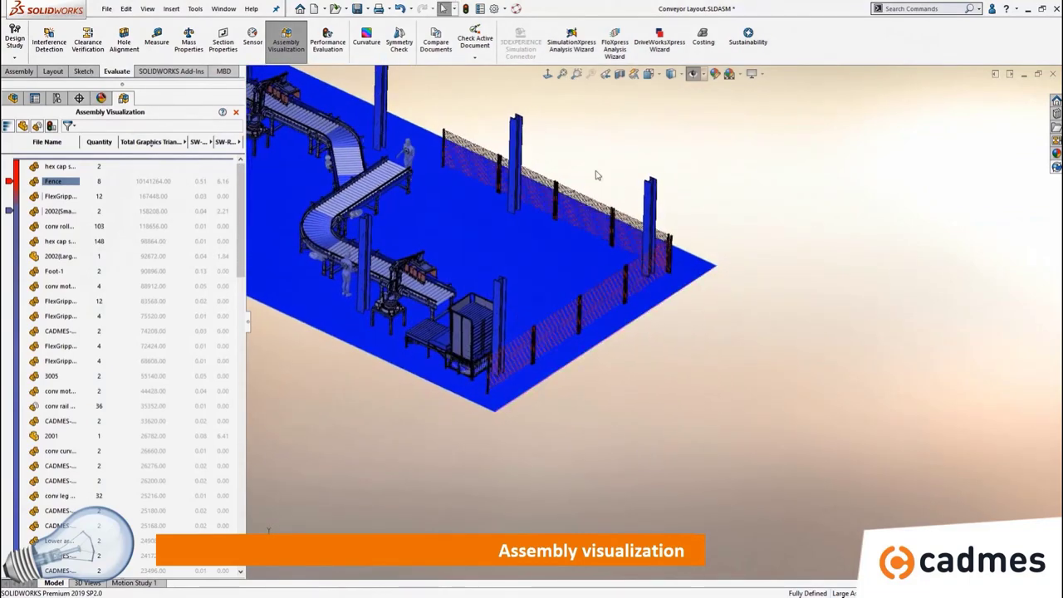
click(561, 73)
click(236, 112)
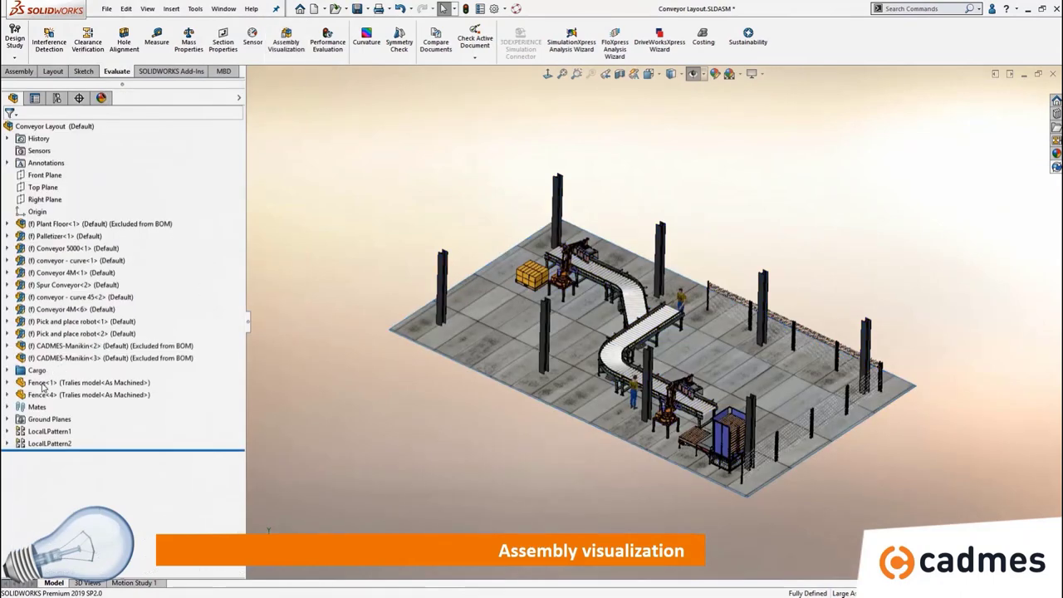
Open the first Fence component as a separate part and display its feature tree
click(43, 386)
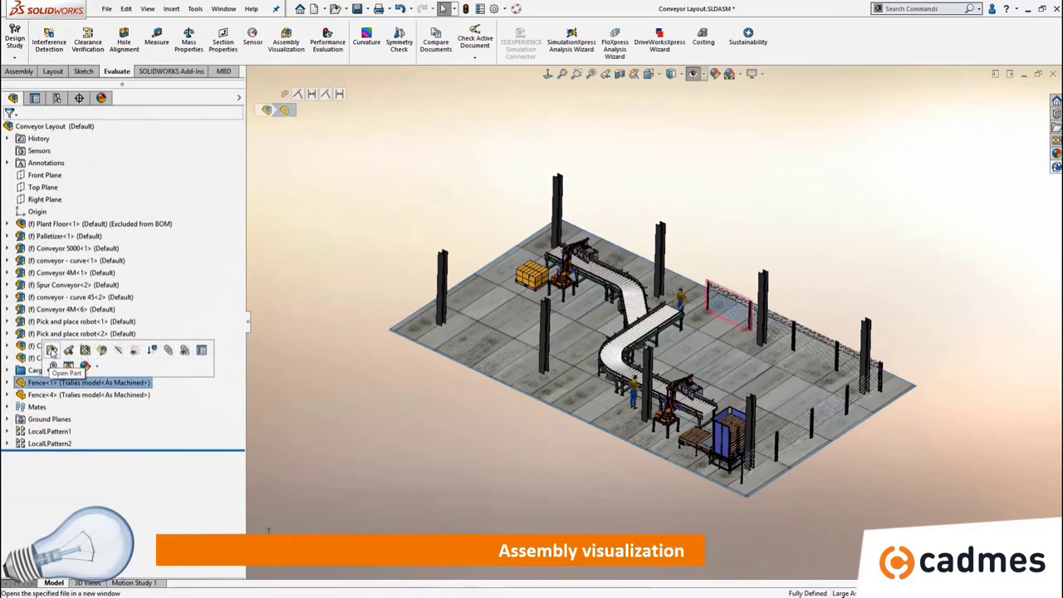
click(53, 353)
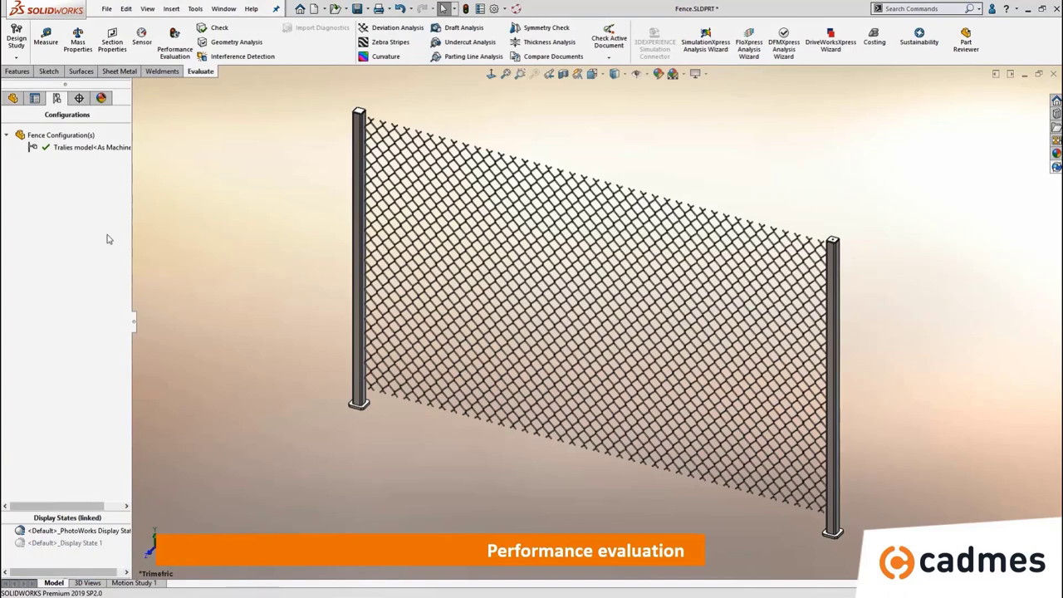
click(15, 99)
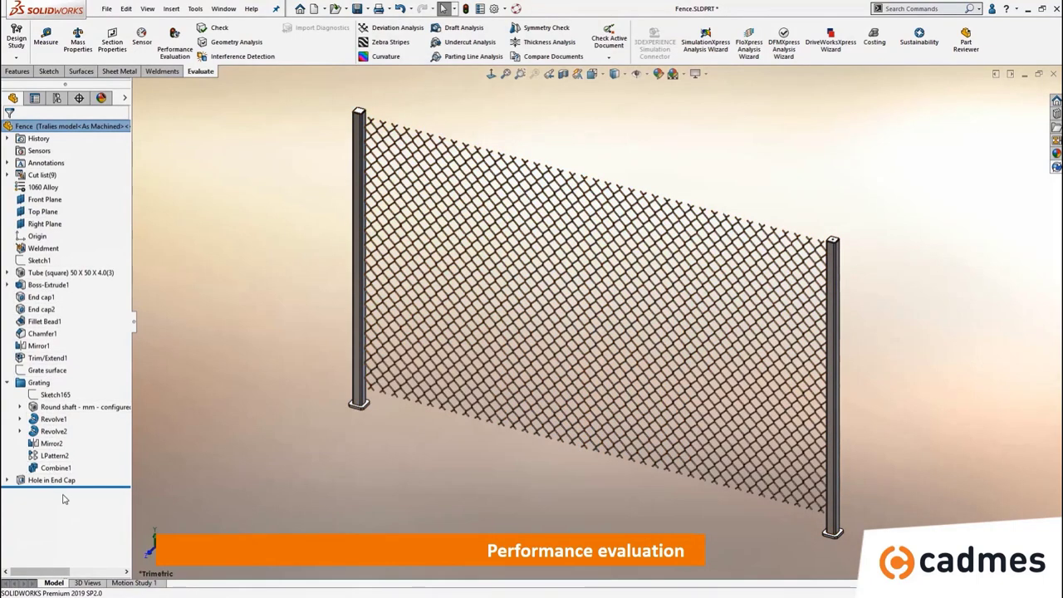
Run Performance Evaluation on the Fence part, check the rebuild time of all listed features, and close the report
click(187, 60)
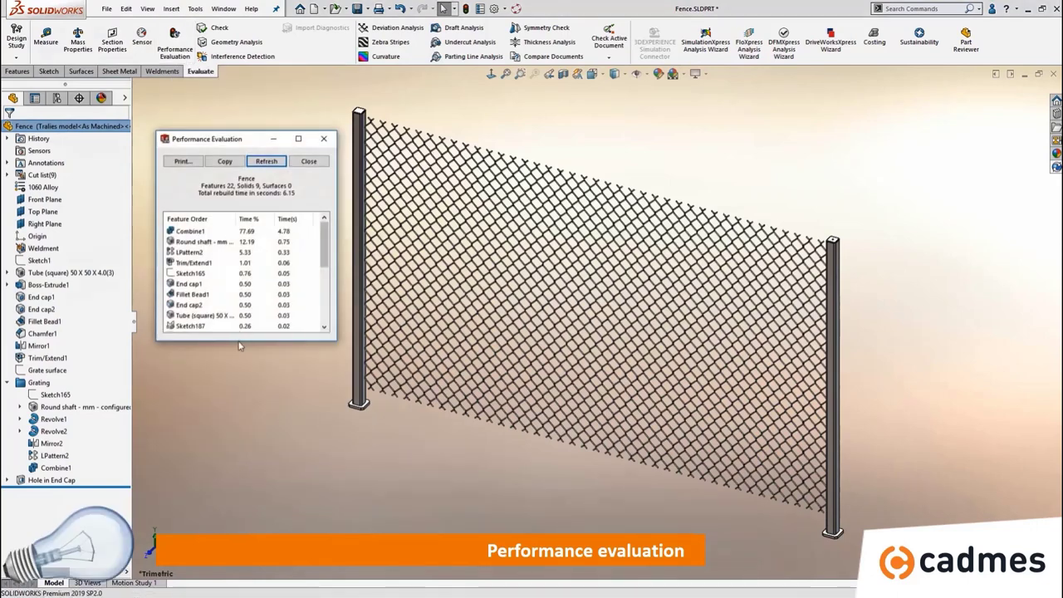
drag(243, 339, 242, 486)
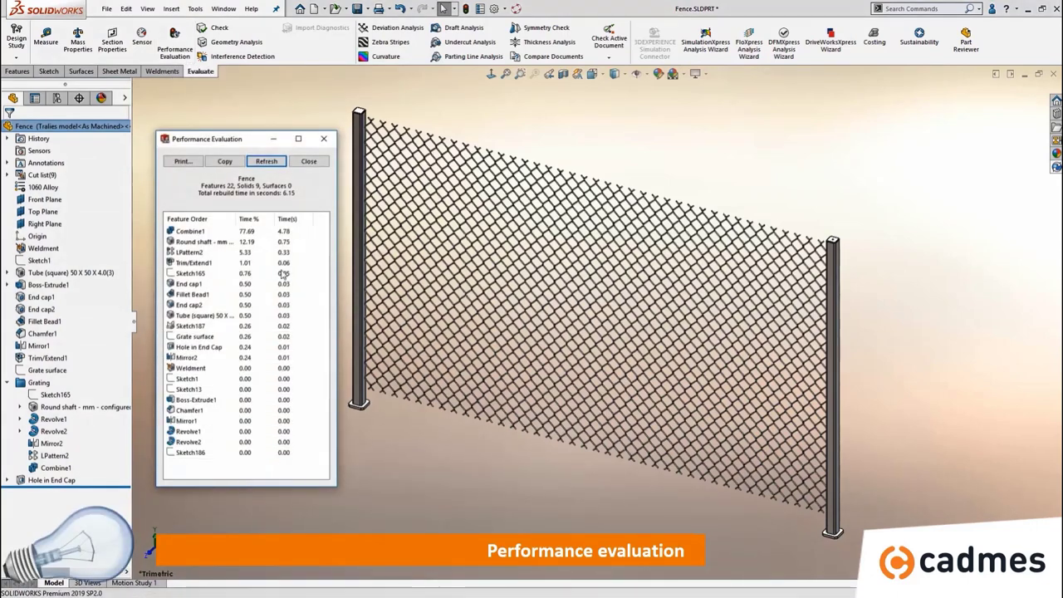
click(268, 162)
drag(195, 193, 314, 197)
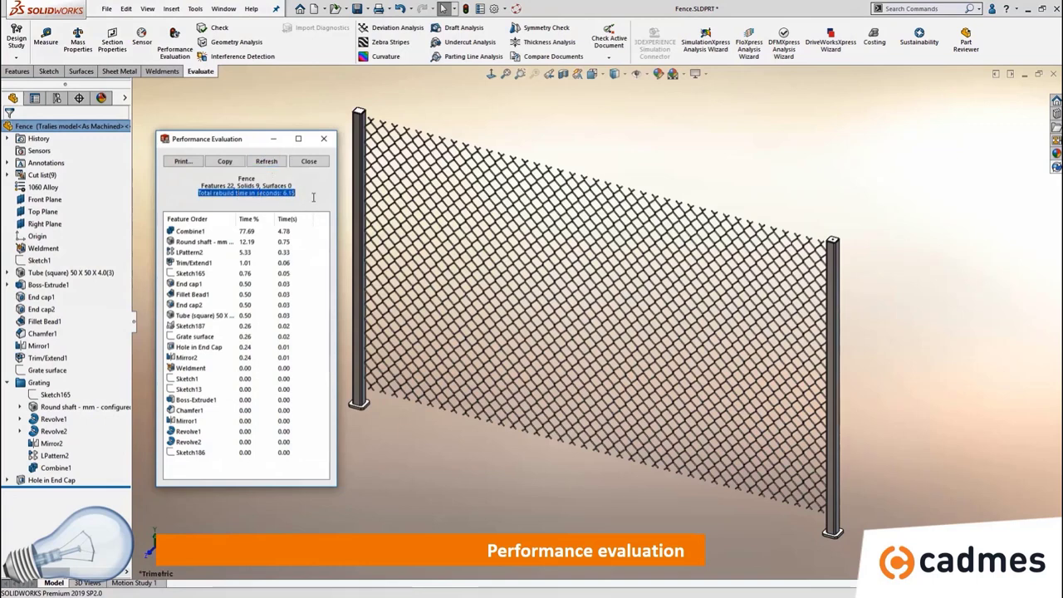
click(314, 186)
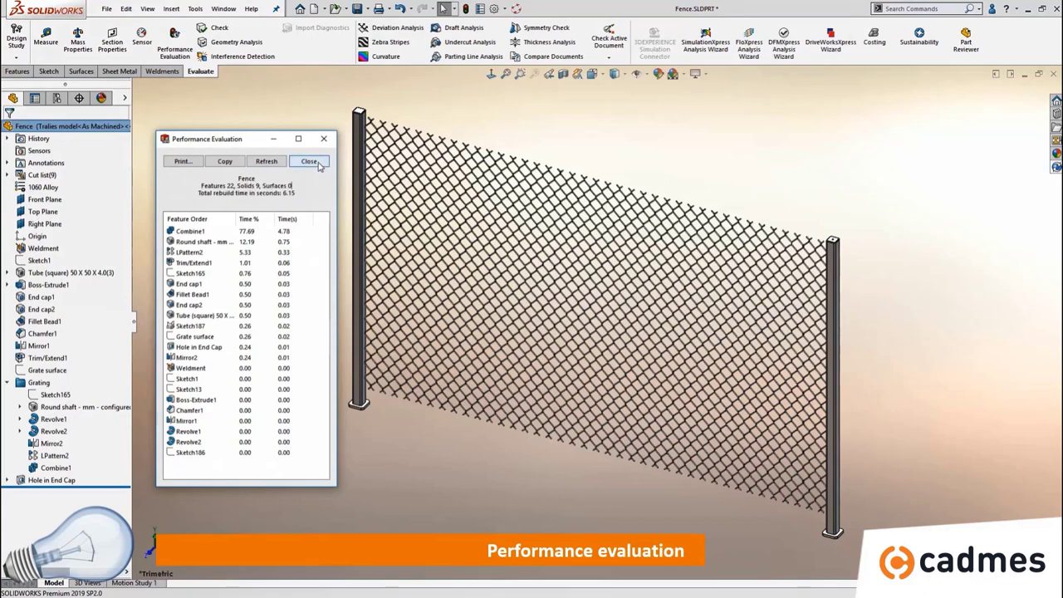
click(309, 161)
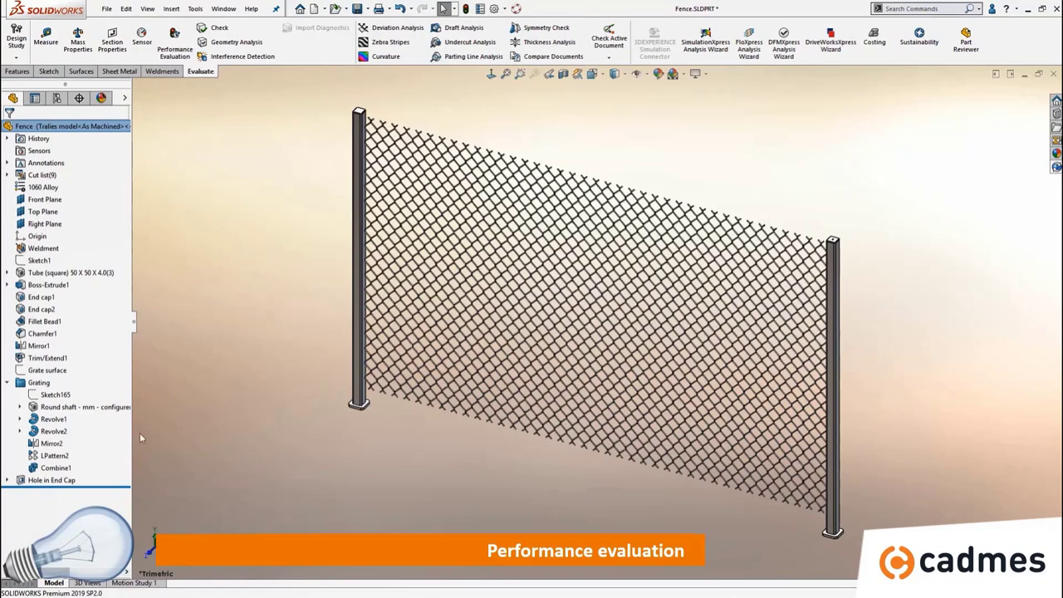
Roll the Fence part's feature history back to before the Grating features
drag(114, 486, 110, 329)
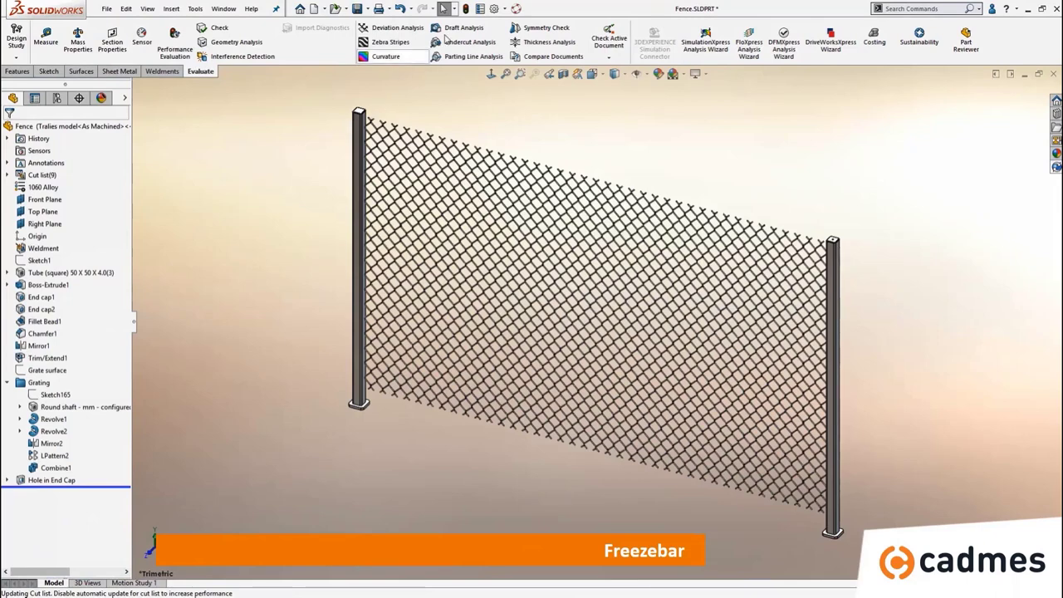
Enable the Freeze bar in the general system options and freeze all Fence features through Hole in End Cap
click(494, 8)
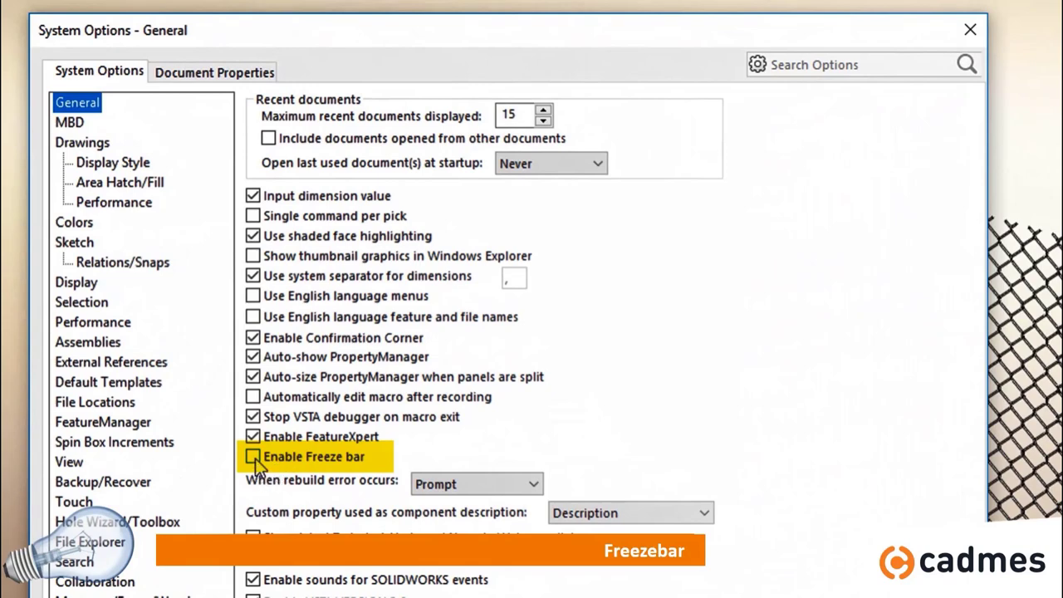
click(253, 458)
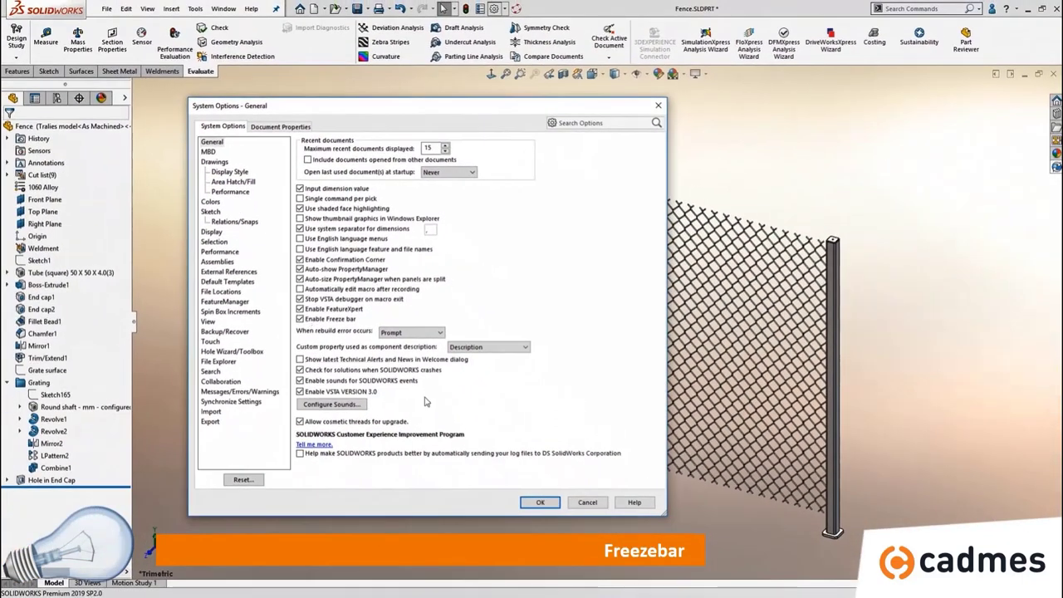
click(544, 503)
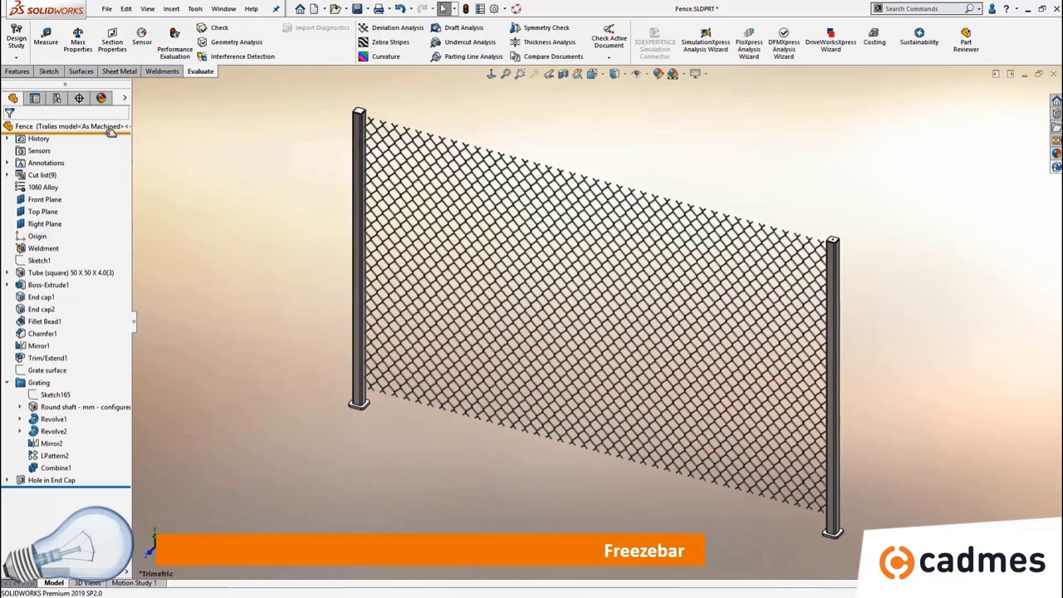
drag(111, 133, 98, 471)
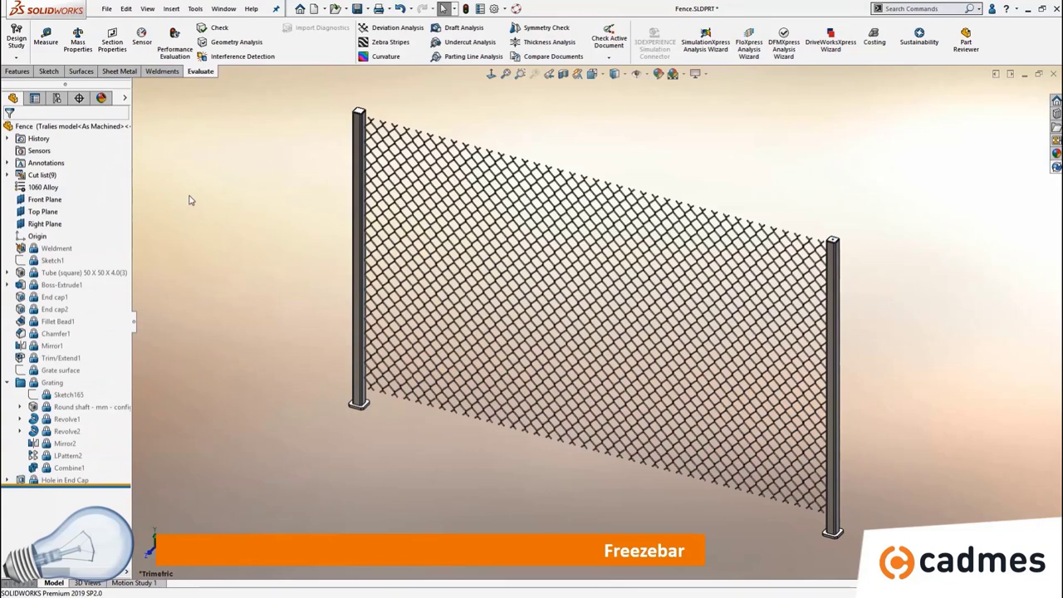
Run Performance Evaluation again with the features frozen, check the total rebuild time, and close the report
click(176, 43)
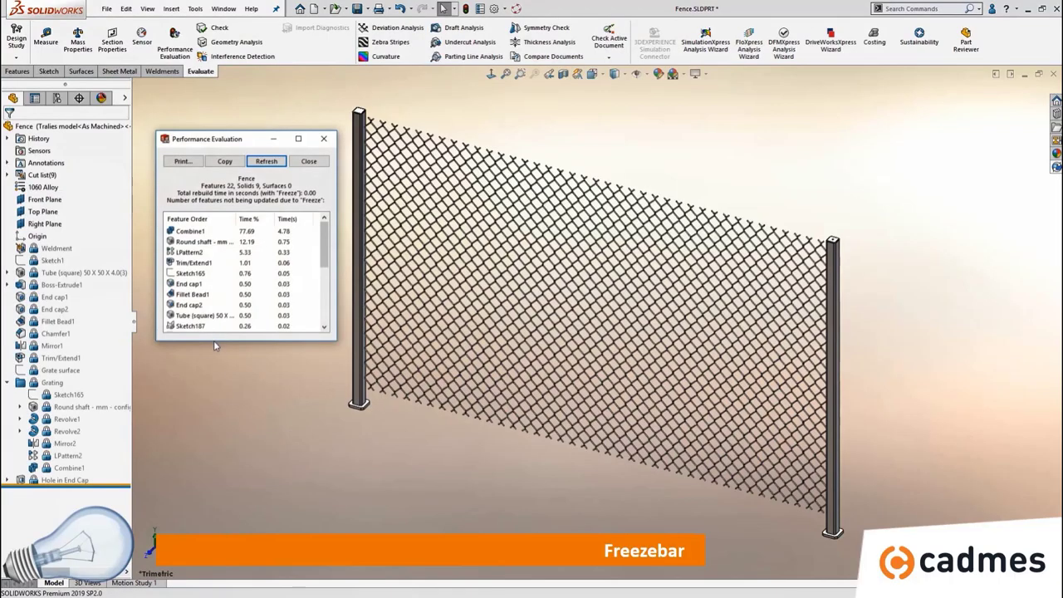
drag(213, 339, 213, 439)
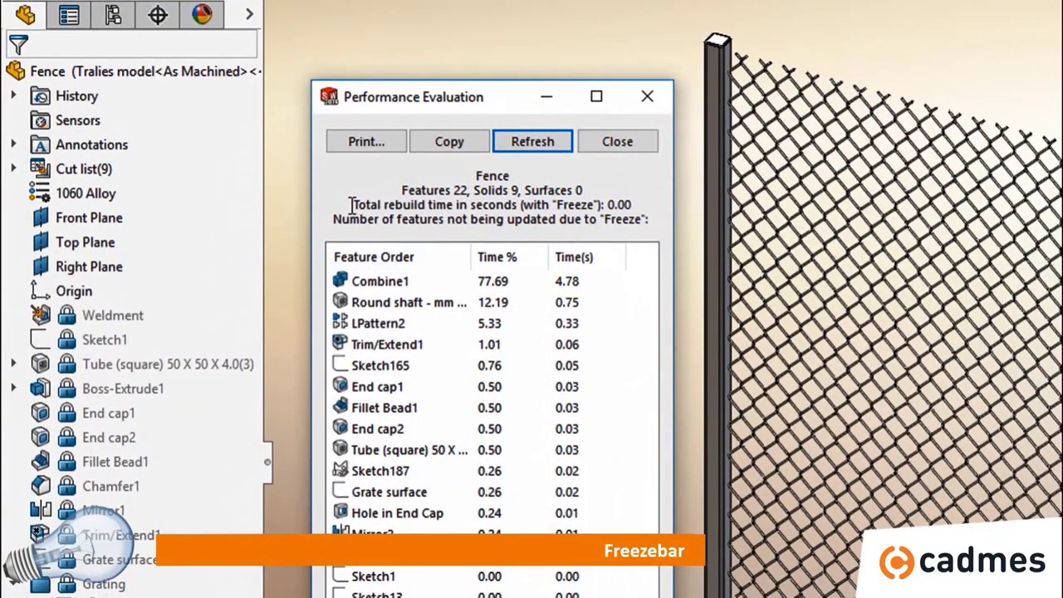
drag(350, 205, 657, 206)
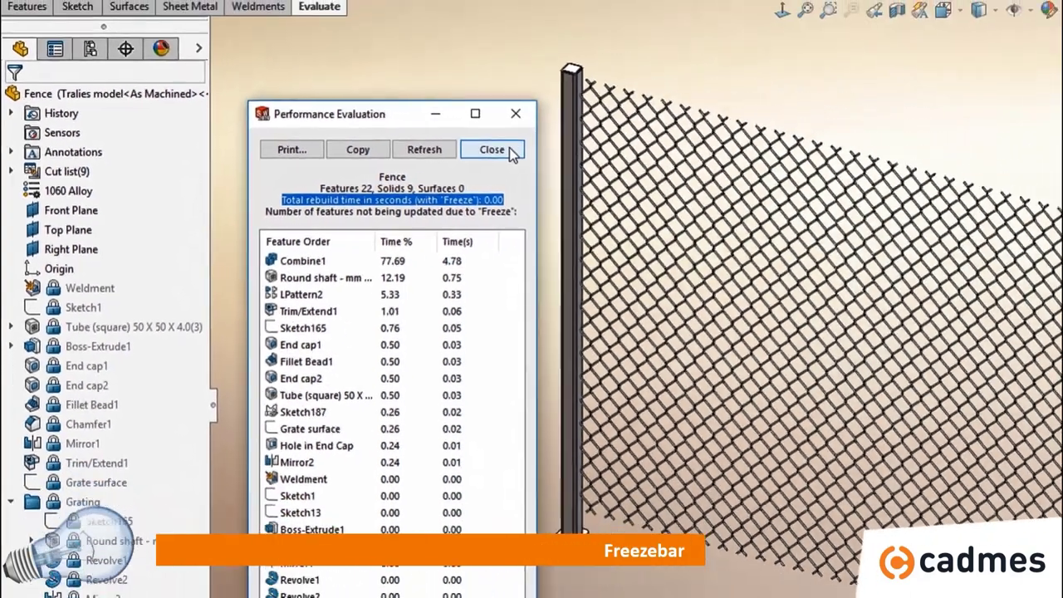
click(639, 142)
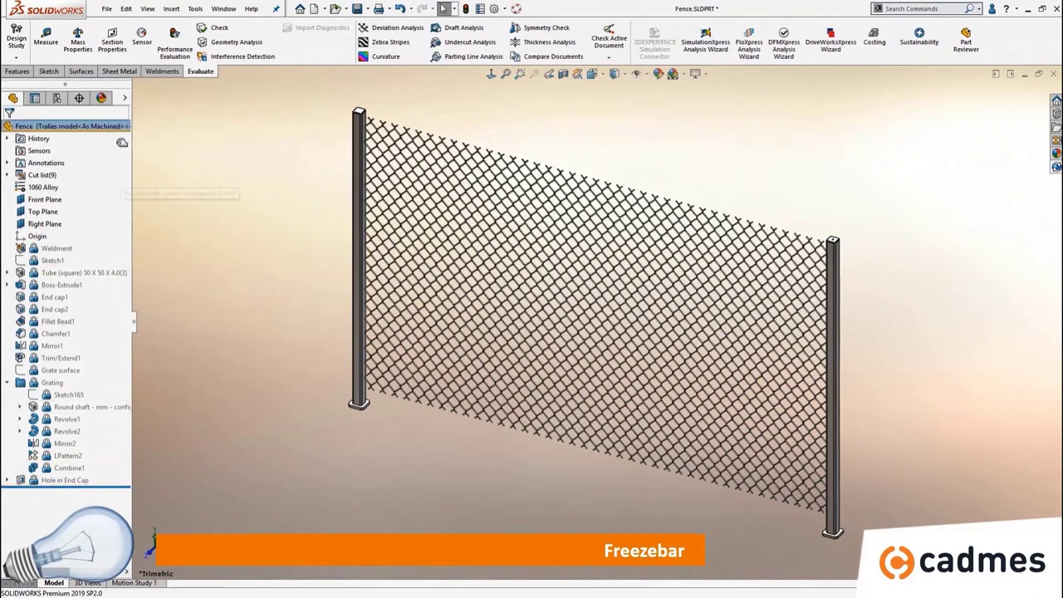
Unfreeze all features of the Fence part and display its configurations
drag(121, 130, 123, 132)
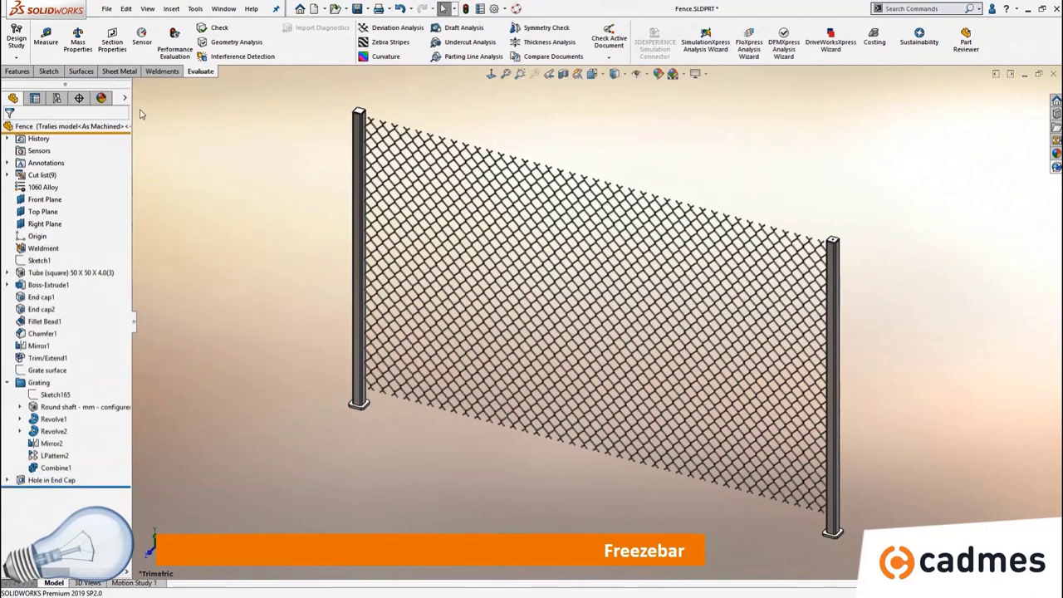
click(58, 98)
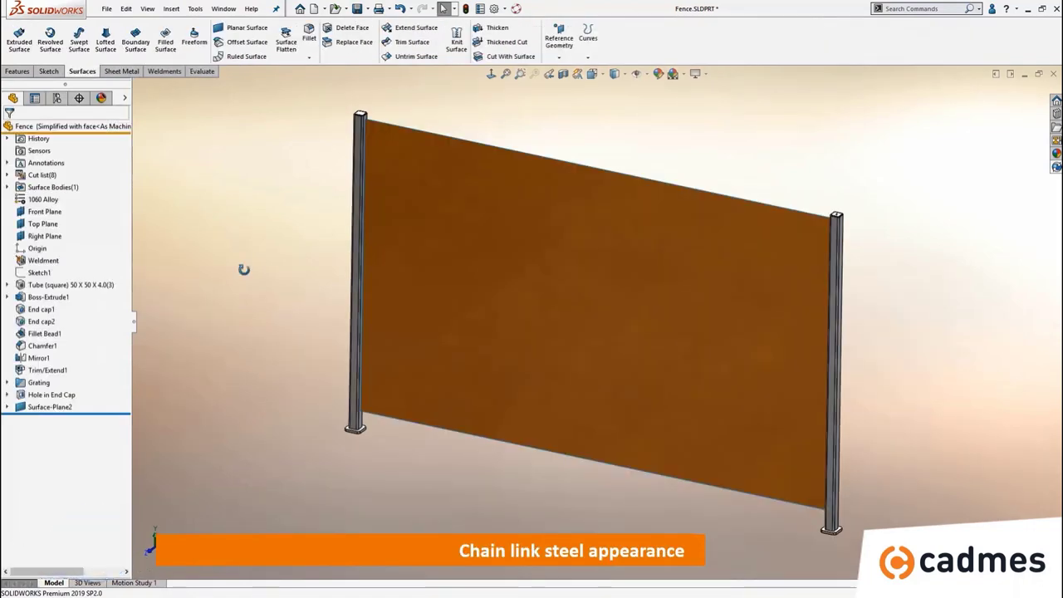
Apply the chain link steel appearance from the Metal > Steel library to the Surface-Plane2 feature between the posts
click(731, 252)
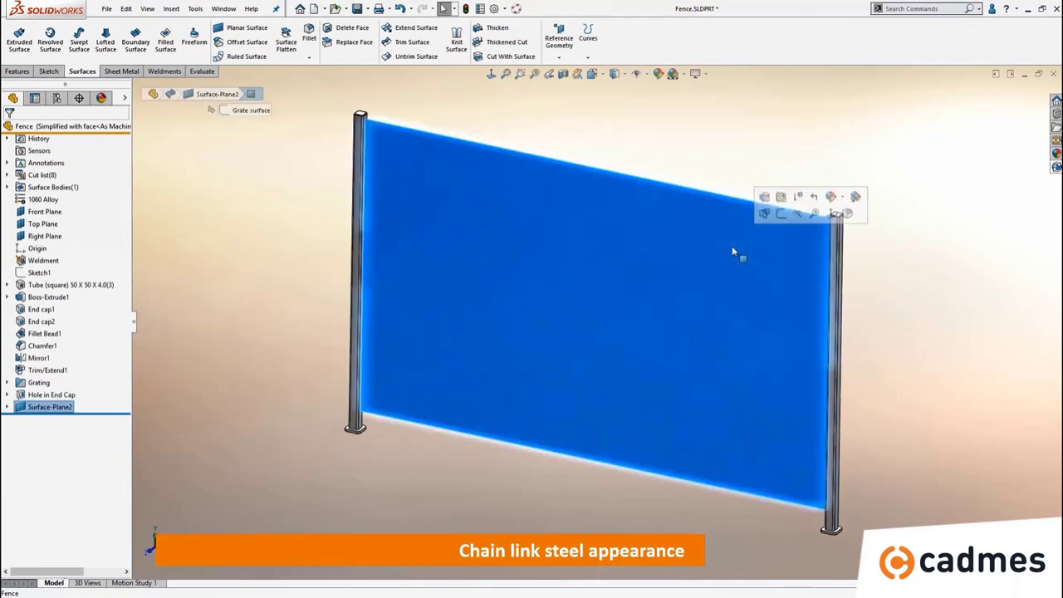
click(1057, 153)
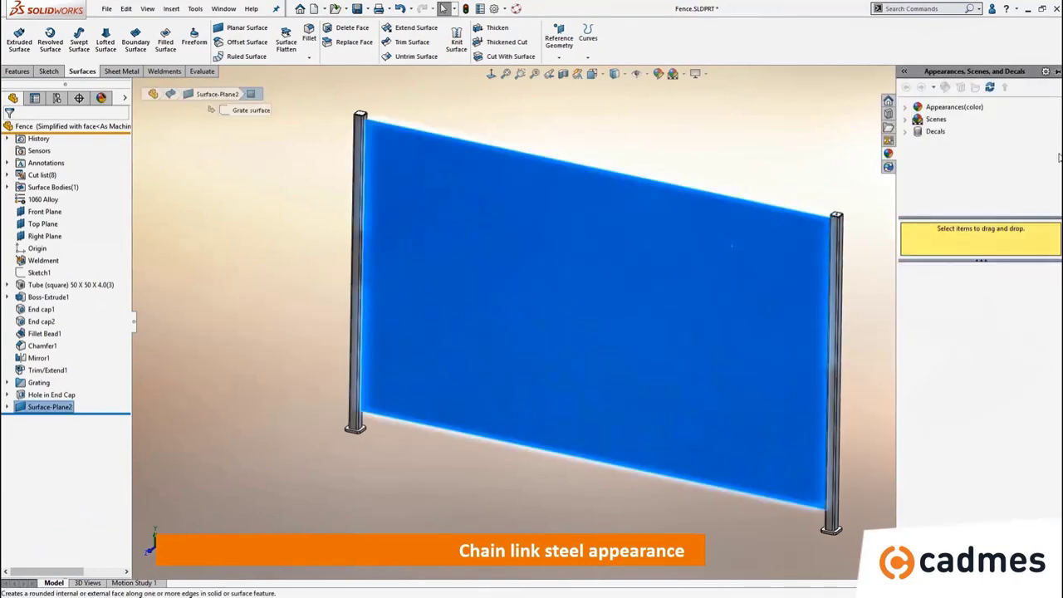
click(910, 108)
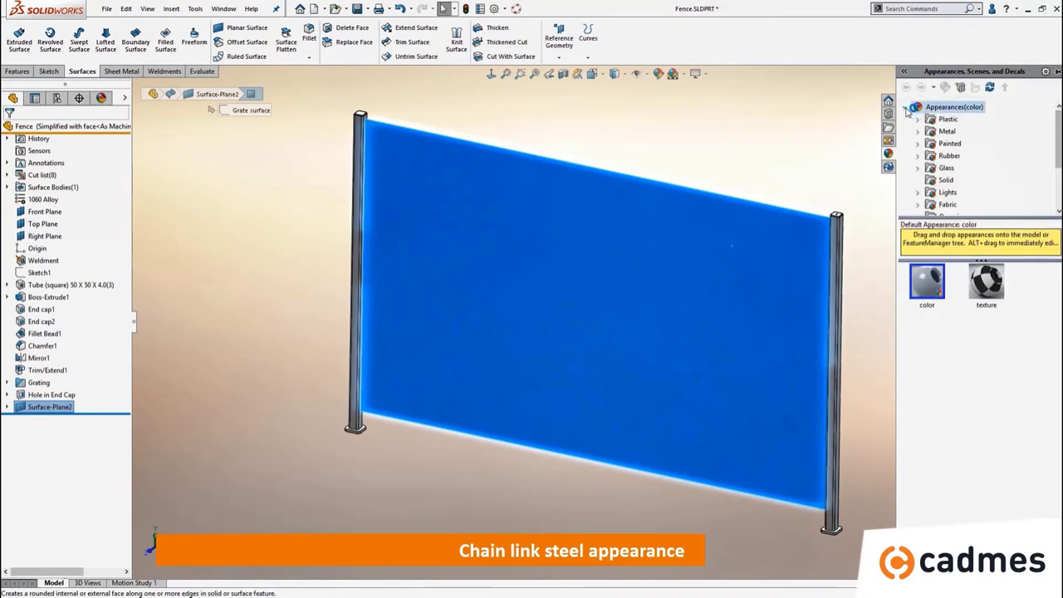
click(918, 133)
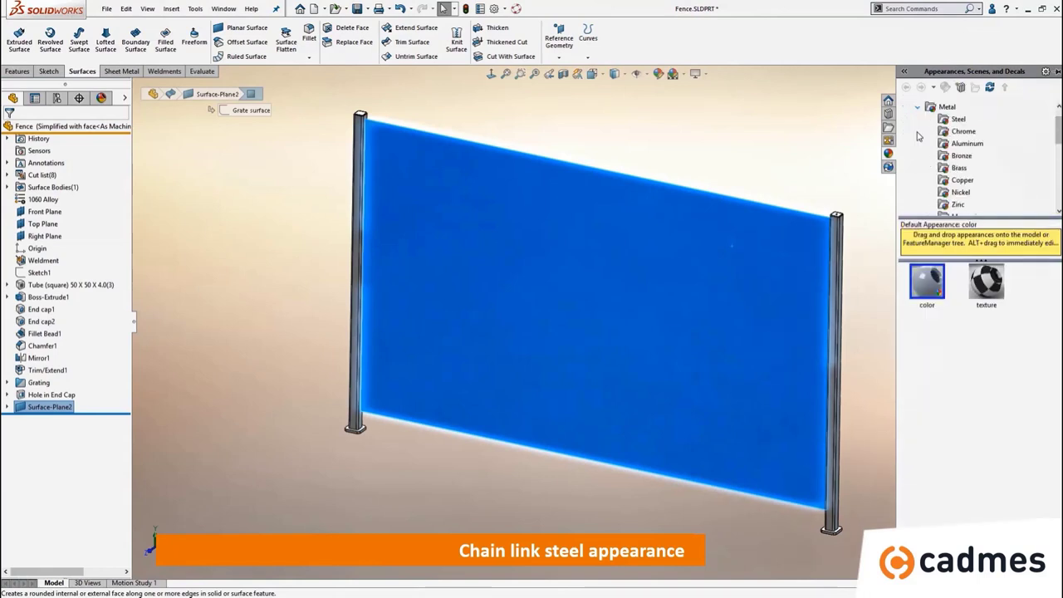
click(958, 120)
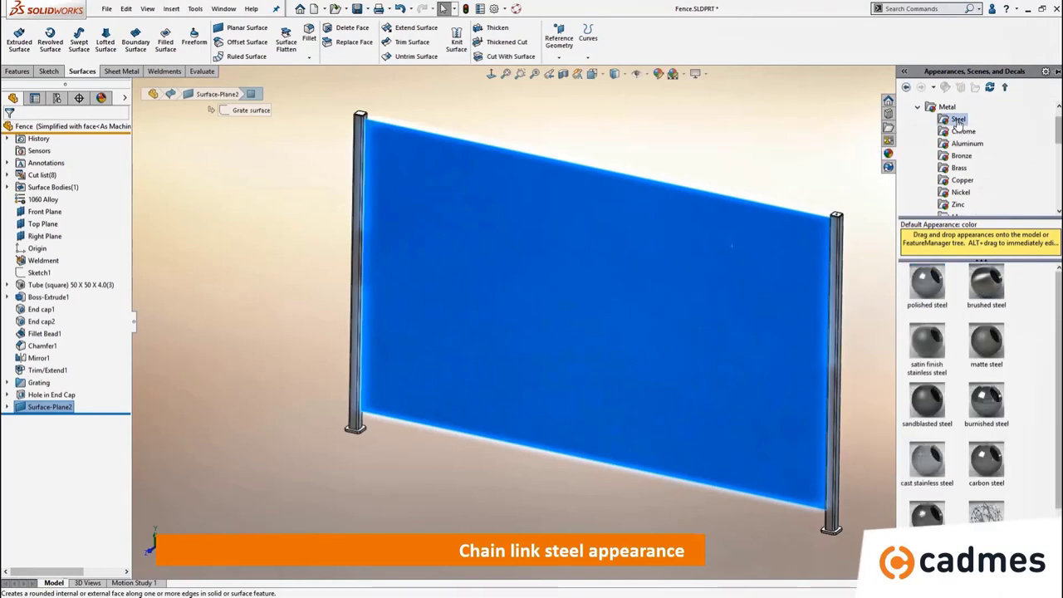
scroll(1058, 424, down, 3)
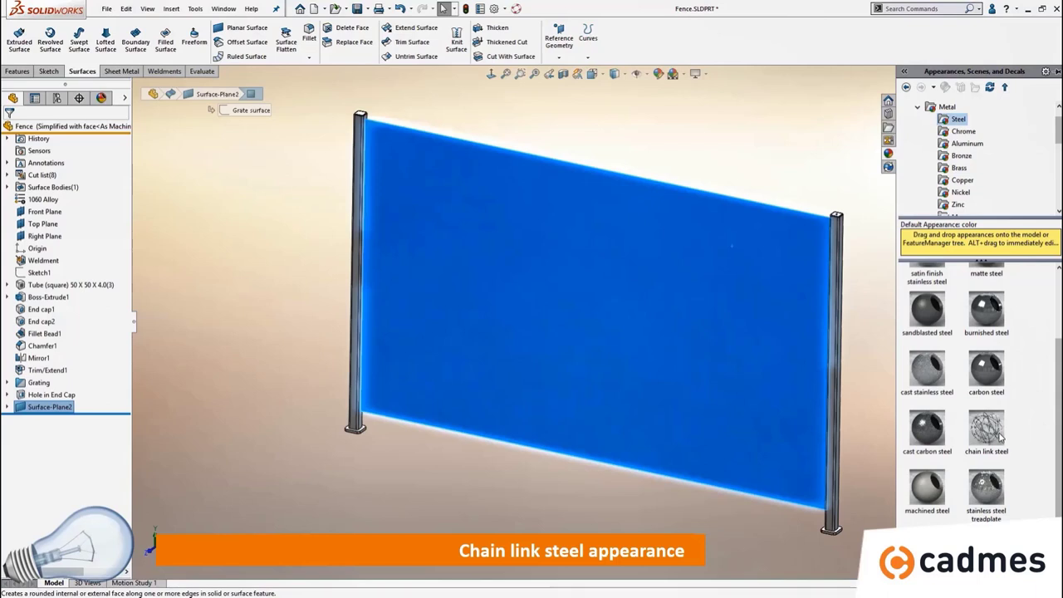
mouse_move(1002, 438)
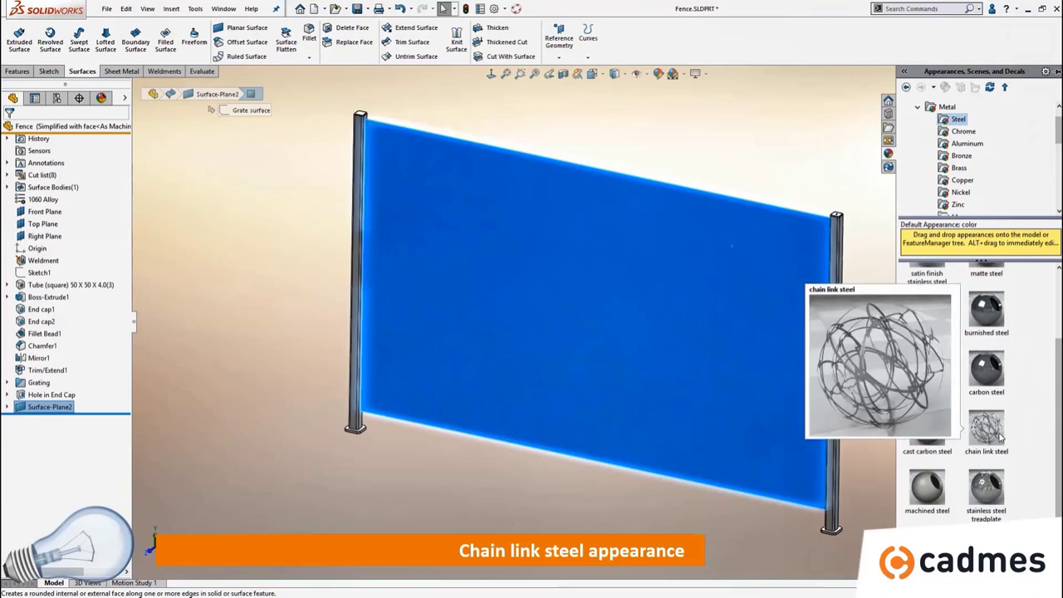
drag(1002, 438, 612, 304)
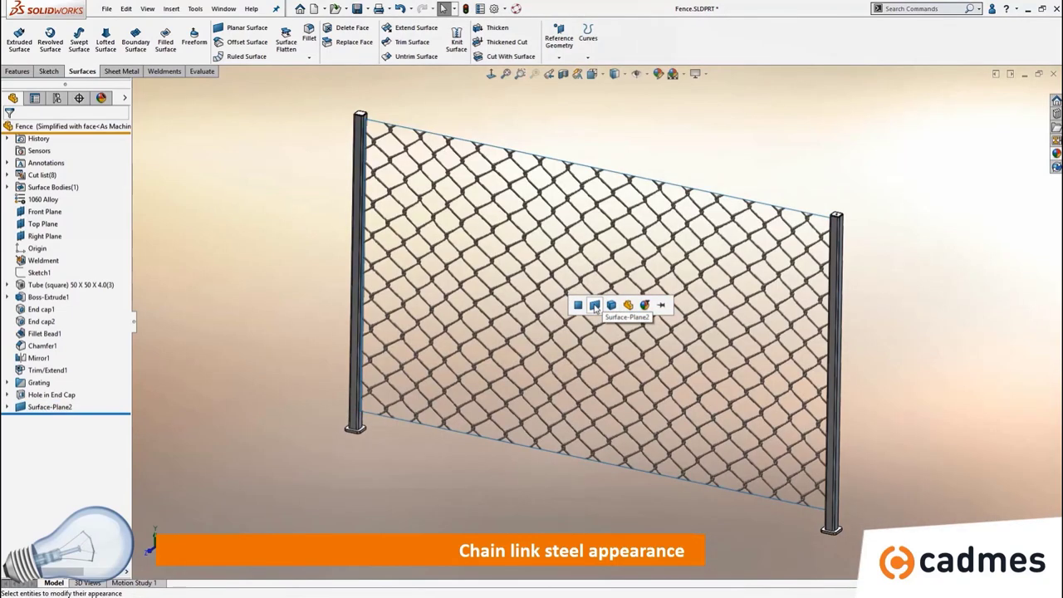
click(595, 306)
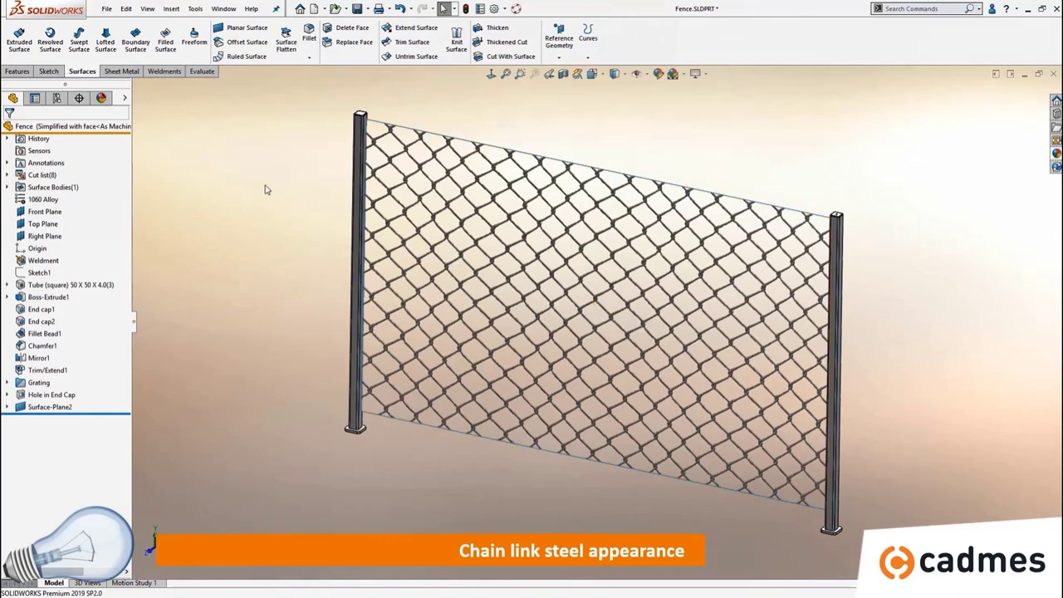
Edit the chain link steel appearance on Surface-Plane2 and shrink its texture mapping so the mesh pattern becomes finer
click(102, 99)
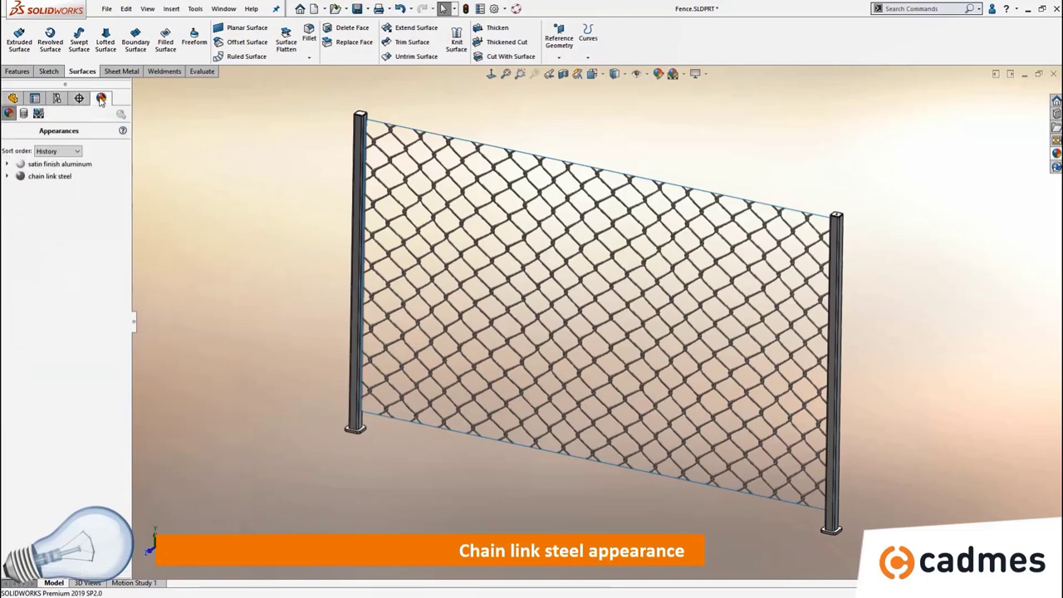
click(7, 176)
click(42, 177)
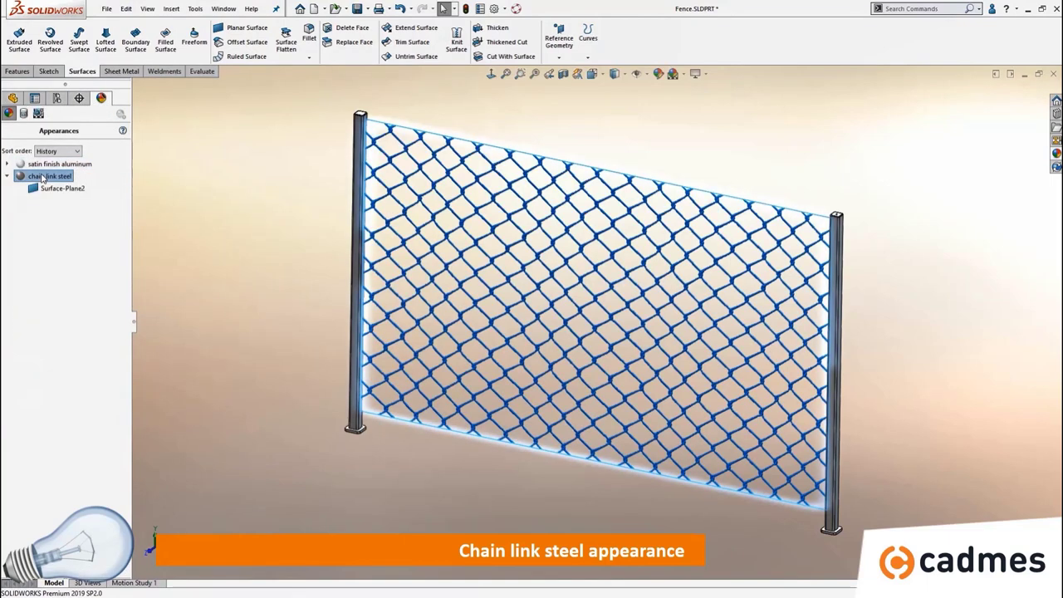
right_click(41, 177)
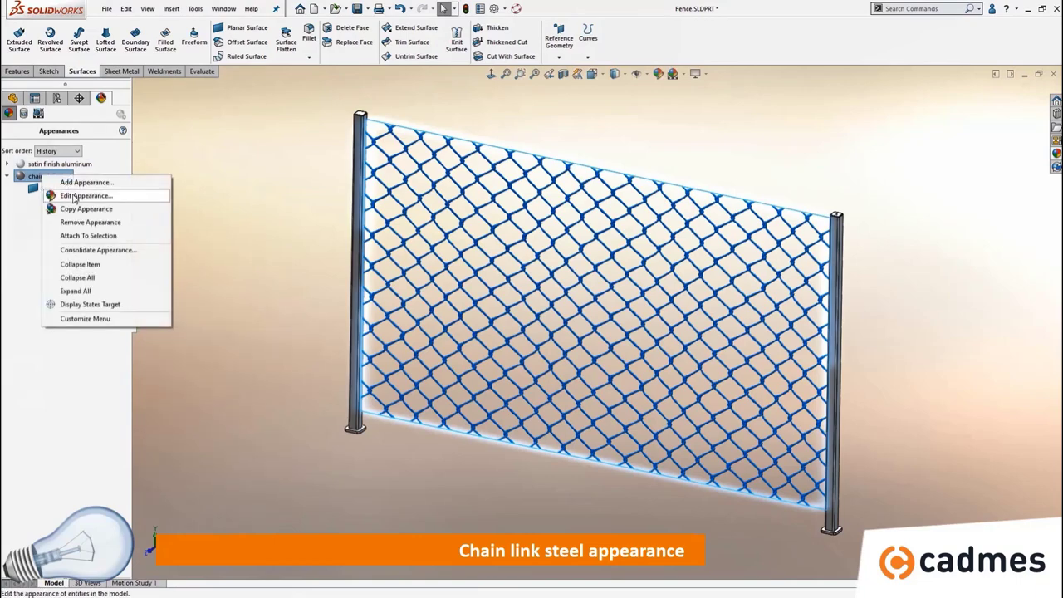
click(71, 196)
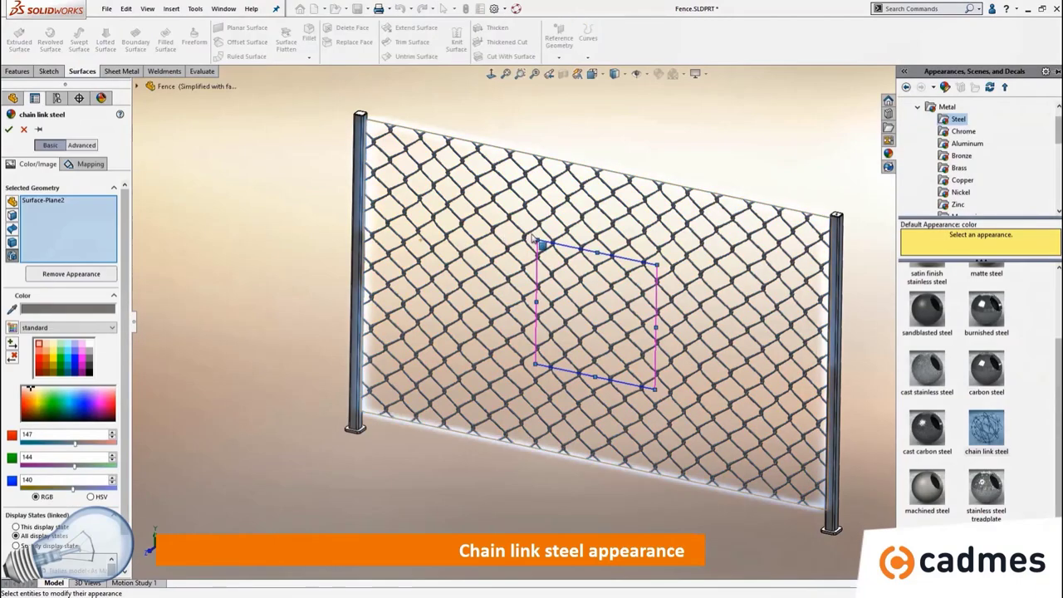
drag(535, 241, 573, 293)
click(8, 129)
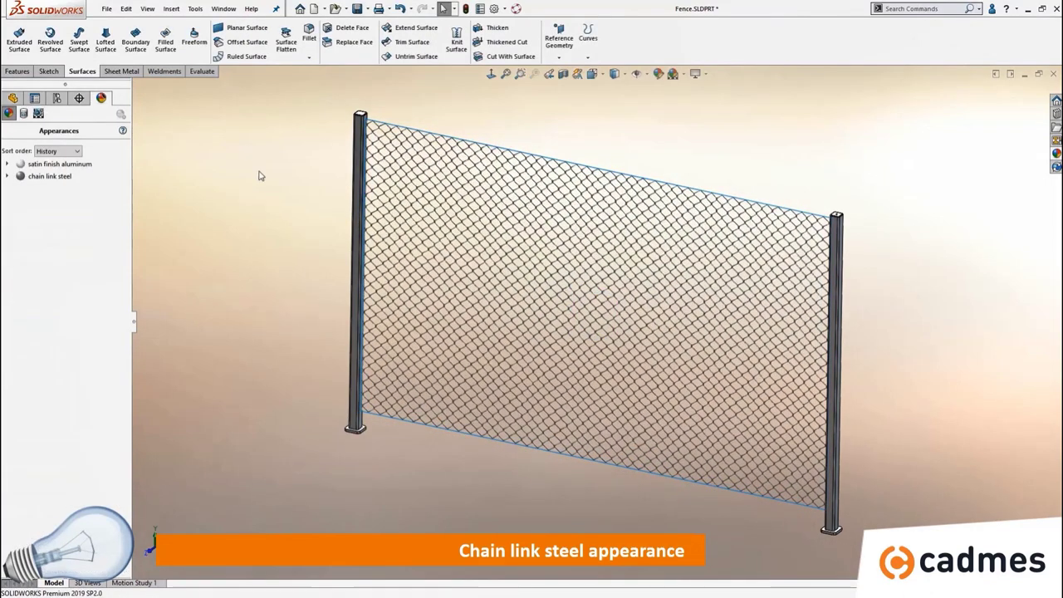
scroll(647, 347, up, 3)
middle_drag(646, 347, 465, 360)
scroll(524, 337, down, 3)
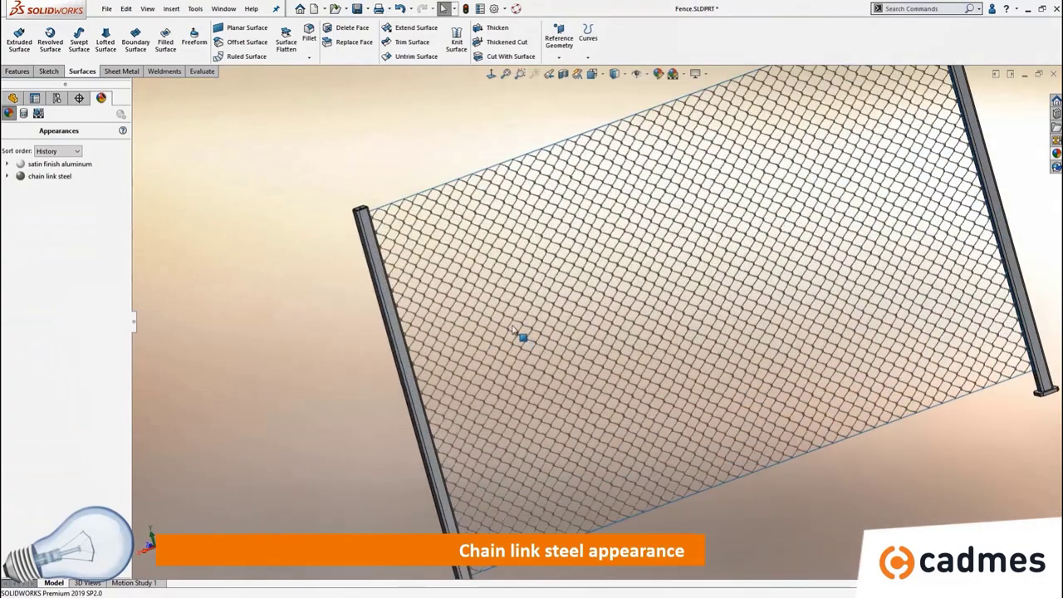
middle_drag(428, 293, 554, 204)
key(ctrl+7)
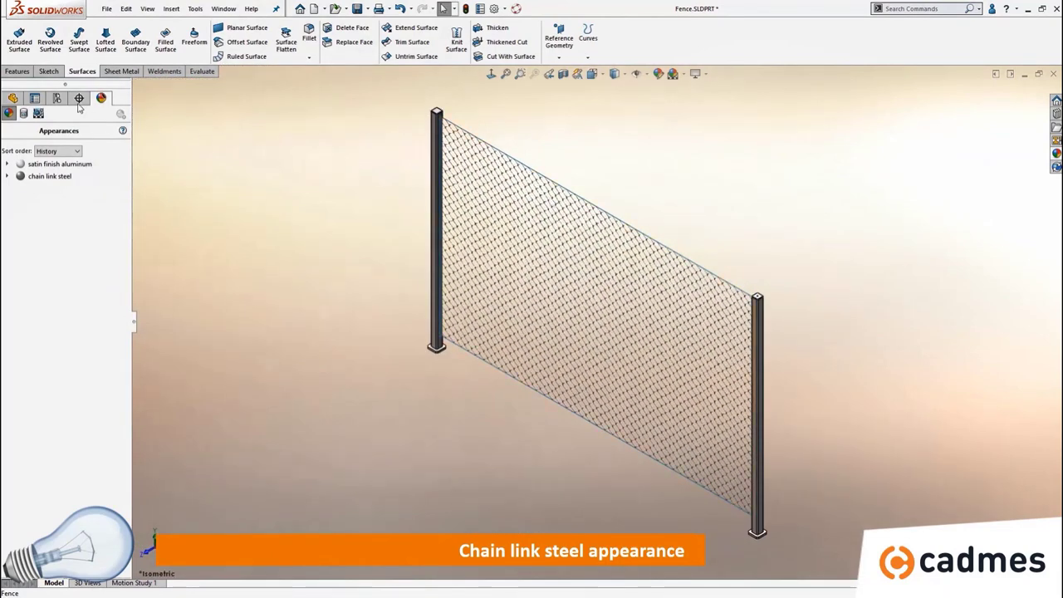
Run Performance Evaluation on the simplified Fence configuration, enlarge the report to examine the total rebuild time, and close it
click(13, 98)
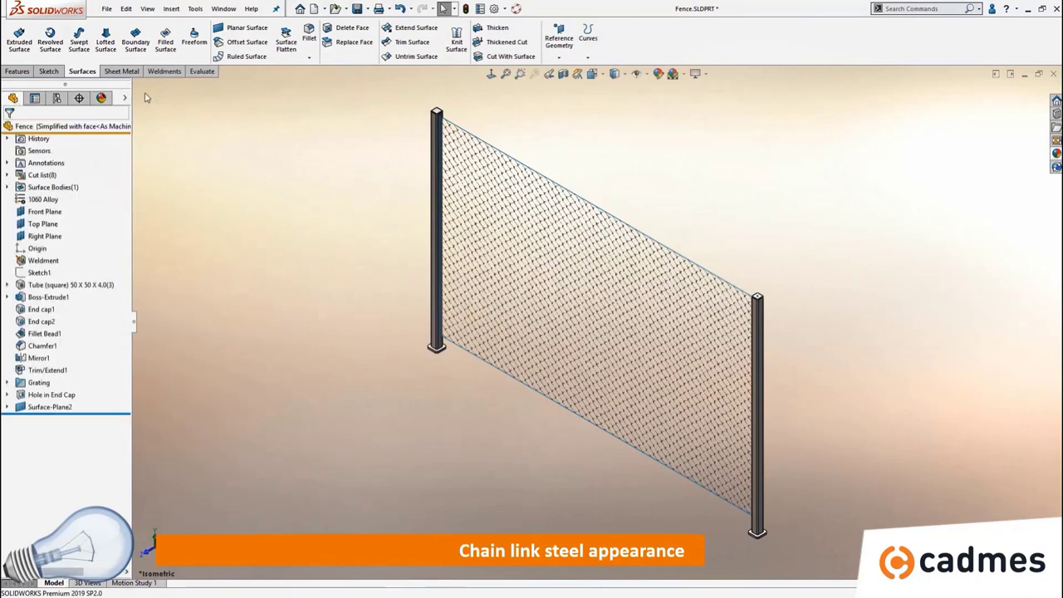
click(212, 73)
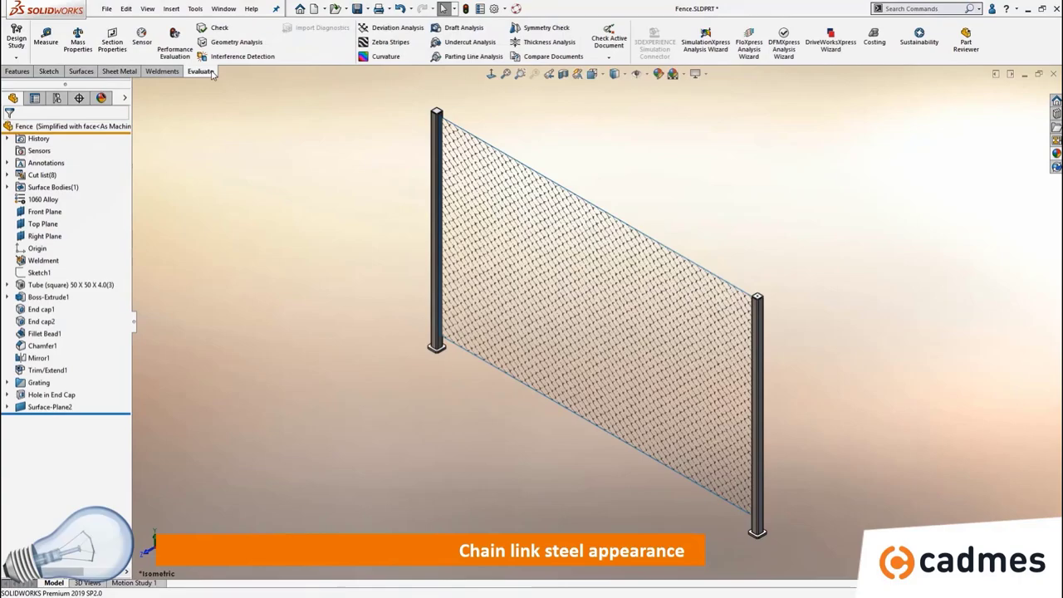
click(182, 53)
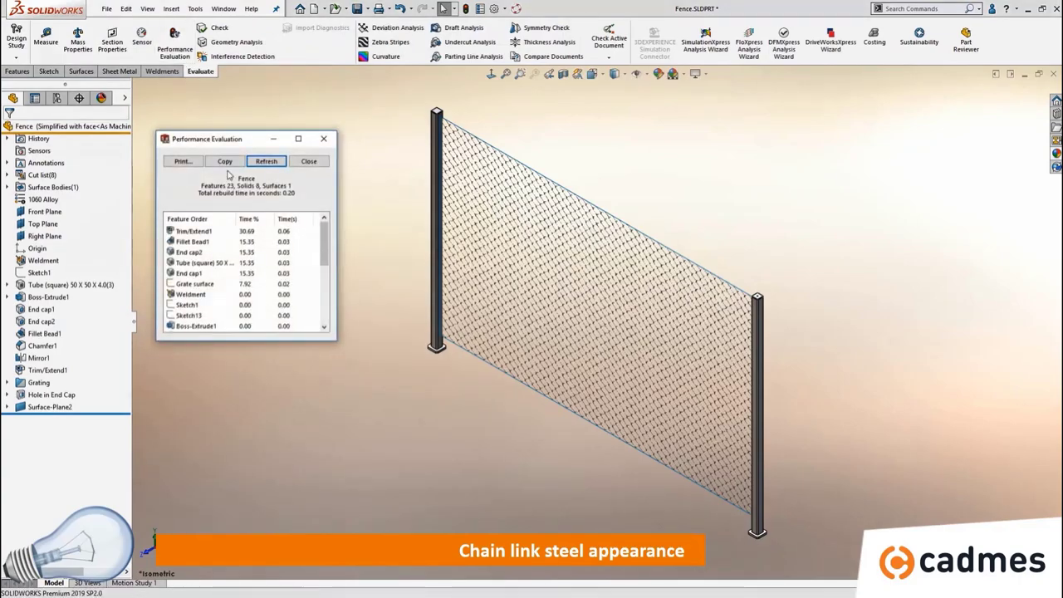
drag(263, 340, 263, 532)
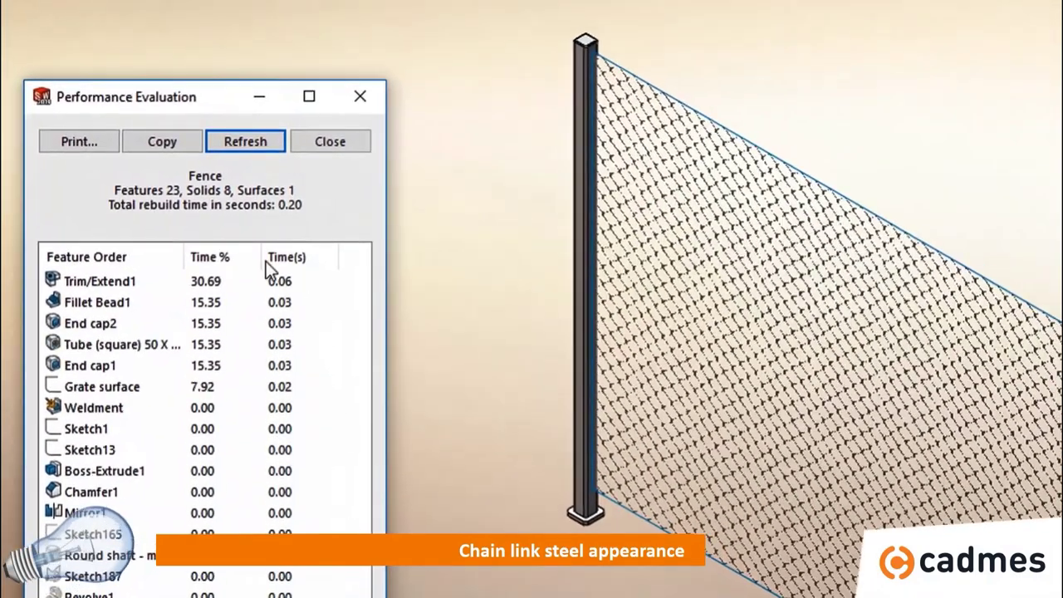
drag(107, 206, 354, 227)
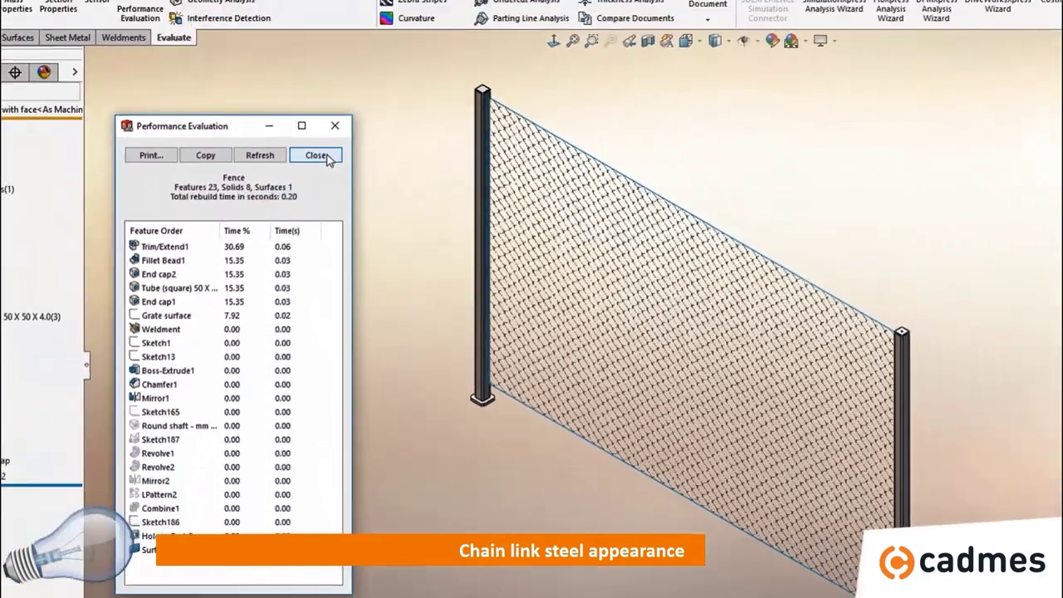
click(349, 142)
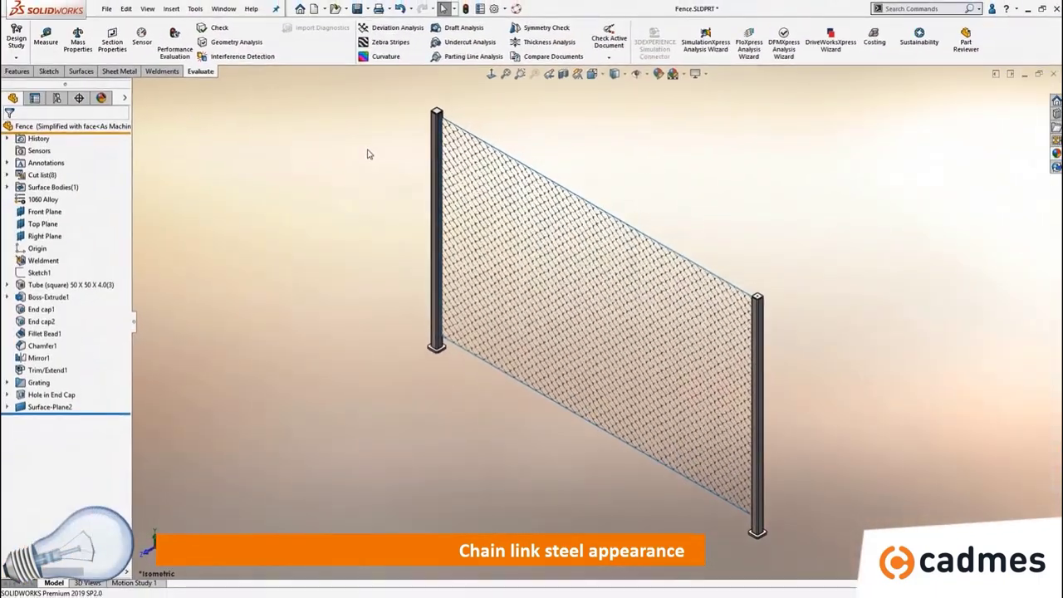
key(ctrl+s)
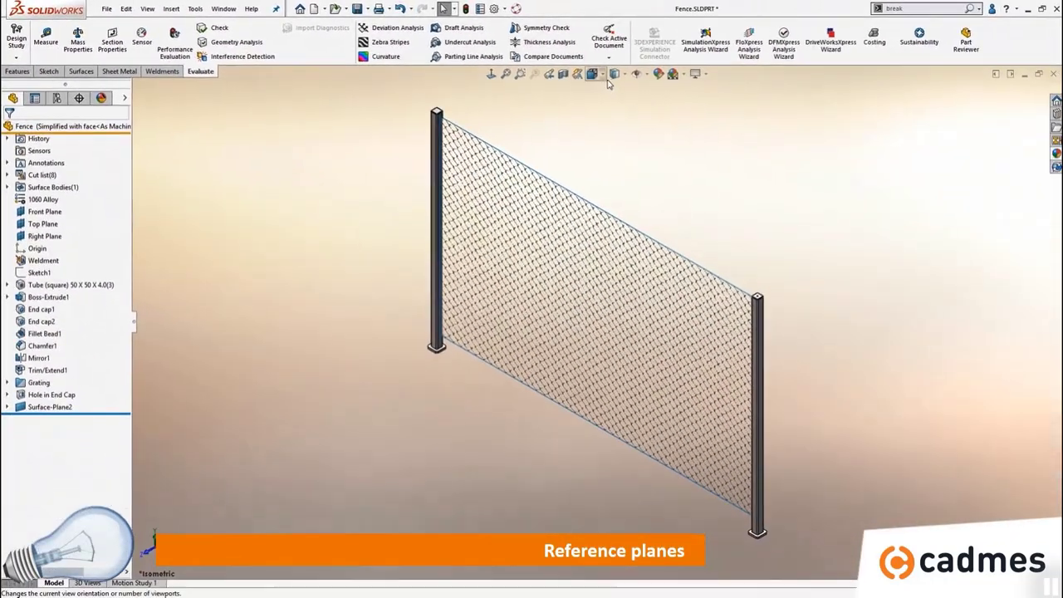
Show the reference planes of the Fence part, including the Front, Top and Right planes
click(647, 74)
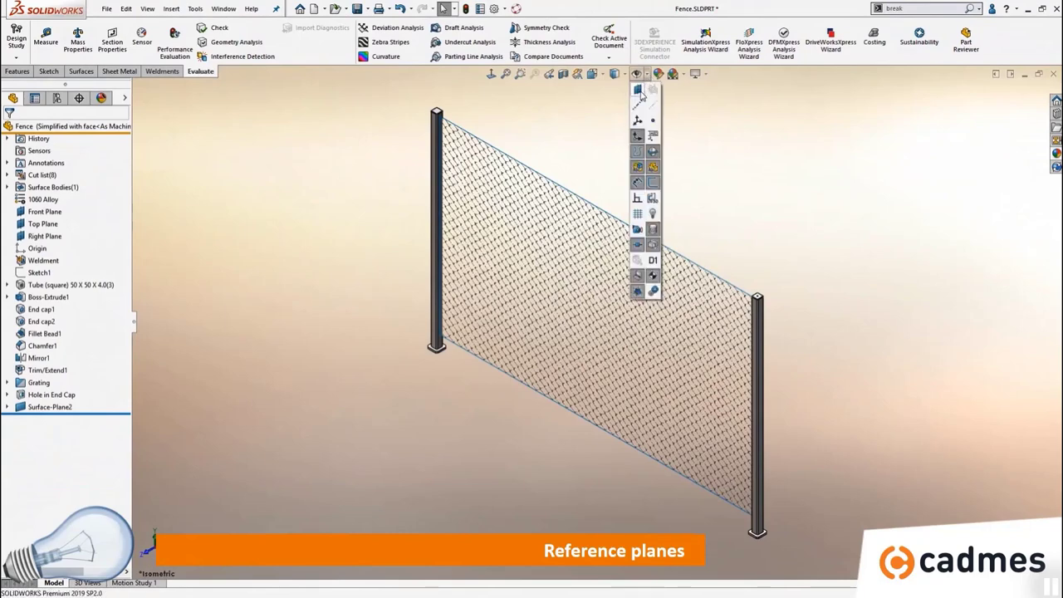
click(639, 91)
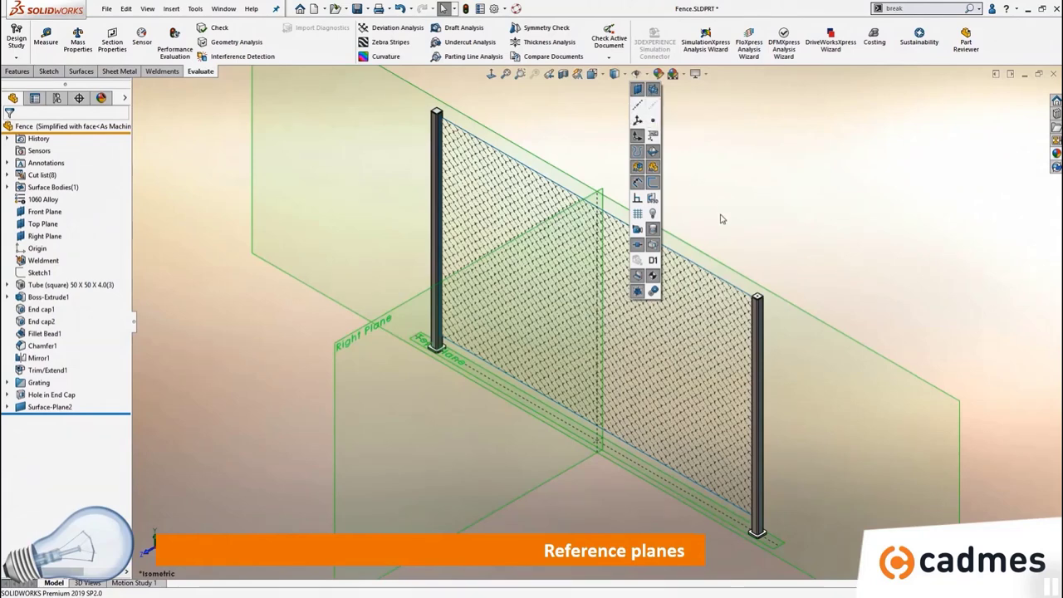
key(f)
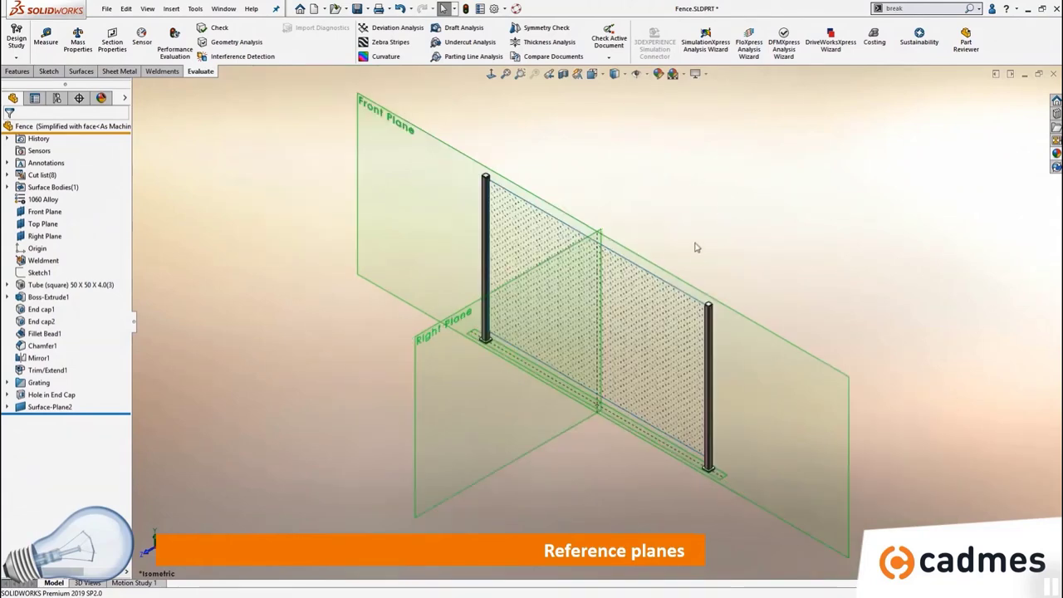
key(z)
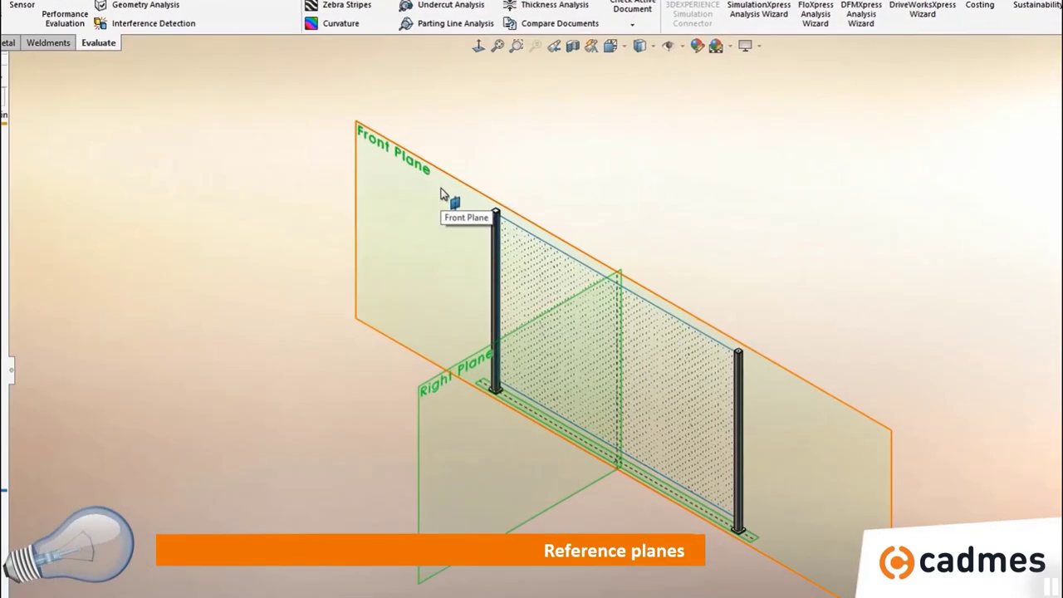
Autosize the Front Plane and the Right Plane to fit the fence geometry
right_click(461, 188)
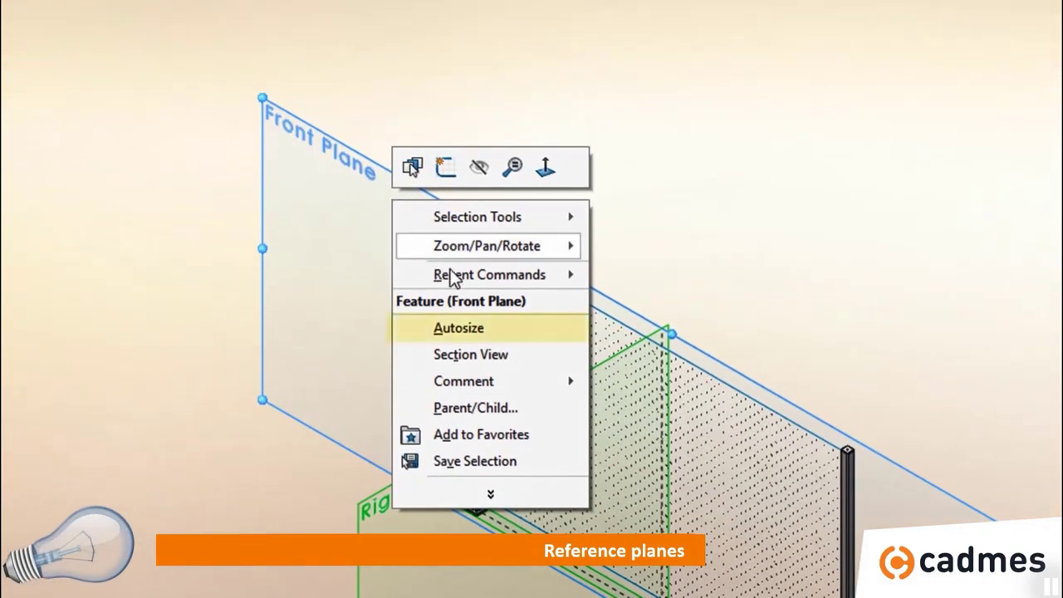
click(536, 336)
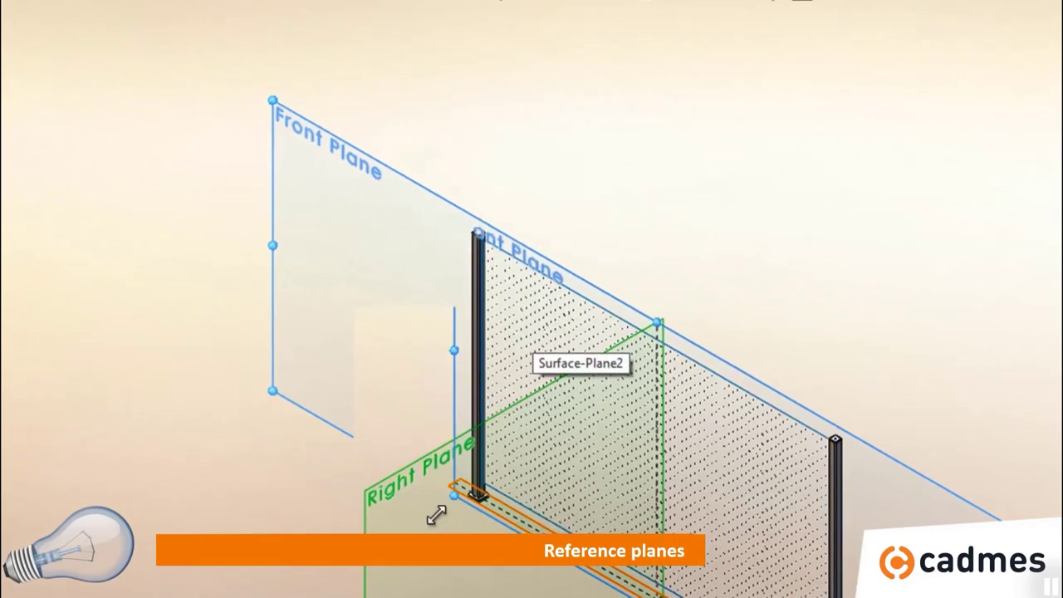
click(428, 548)
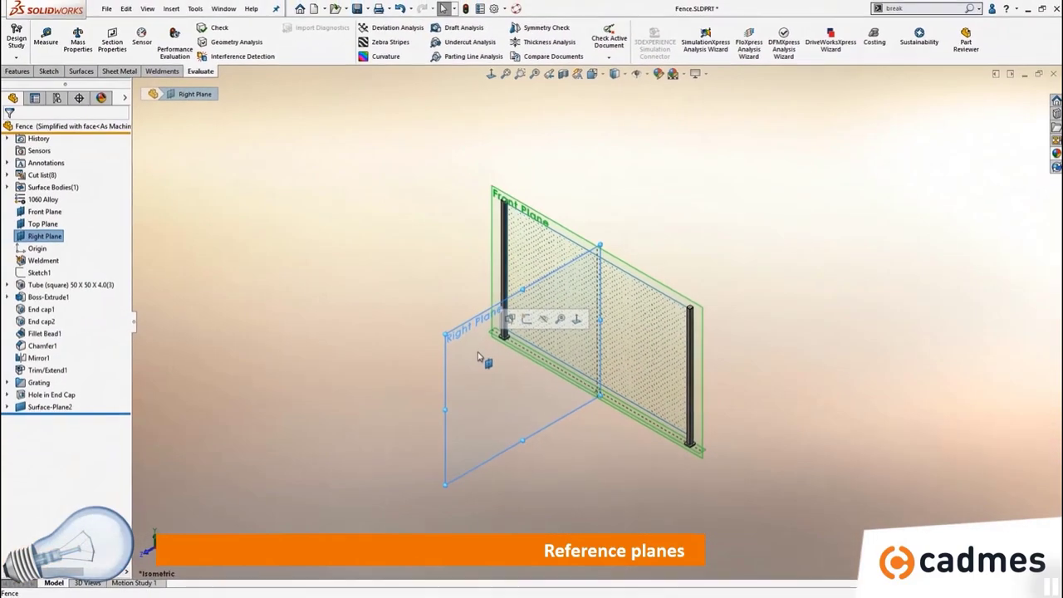
right_click(479, 357)
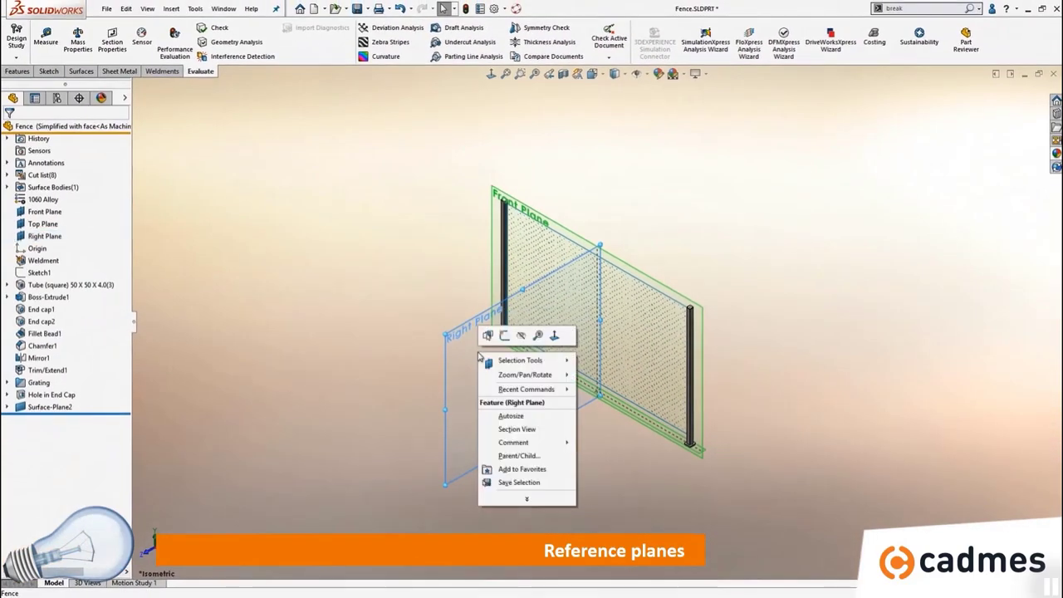
click(523, 423)
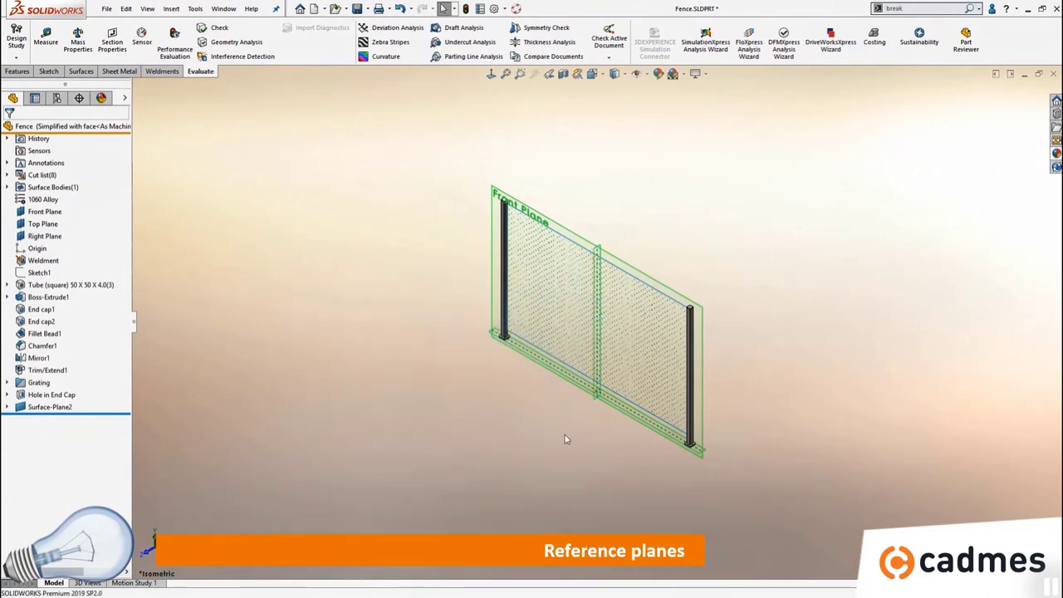
Start a plane offset about 1527 mm from the Right Plane, flipped to lie beyond the end post beside the Front Plane label
middle_drag(566, 391, 668, 433)
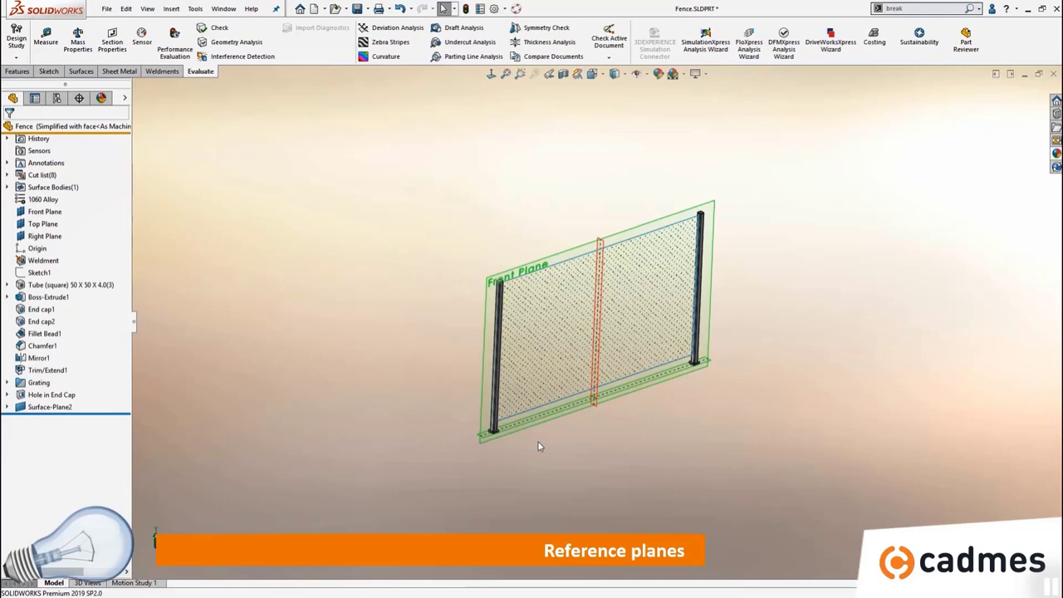
scroll(538, 442, down, 4)
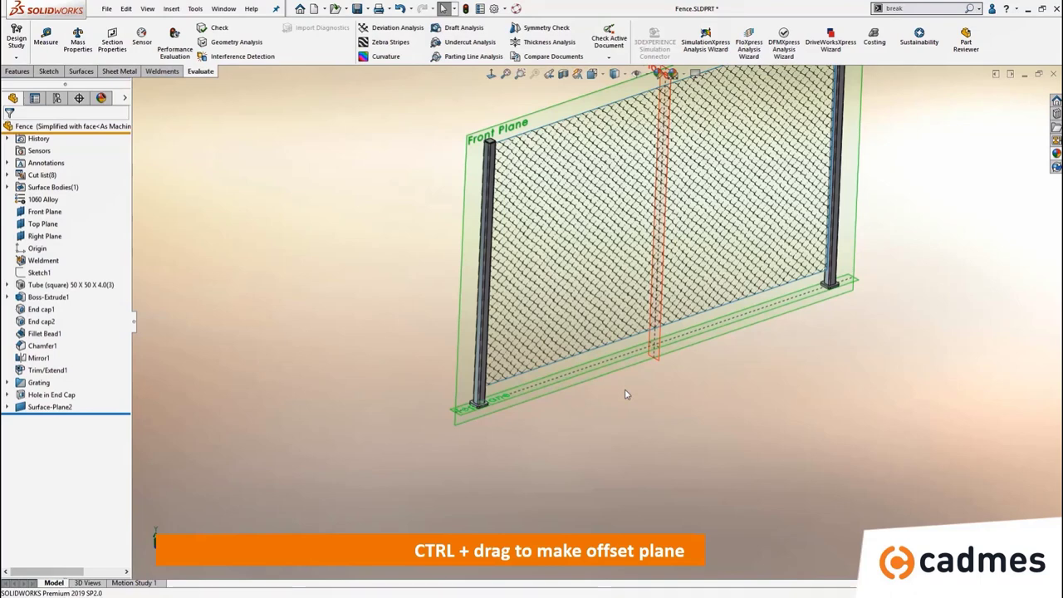
click(658, 361)
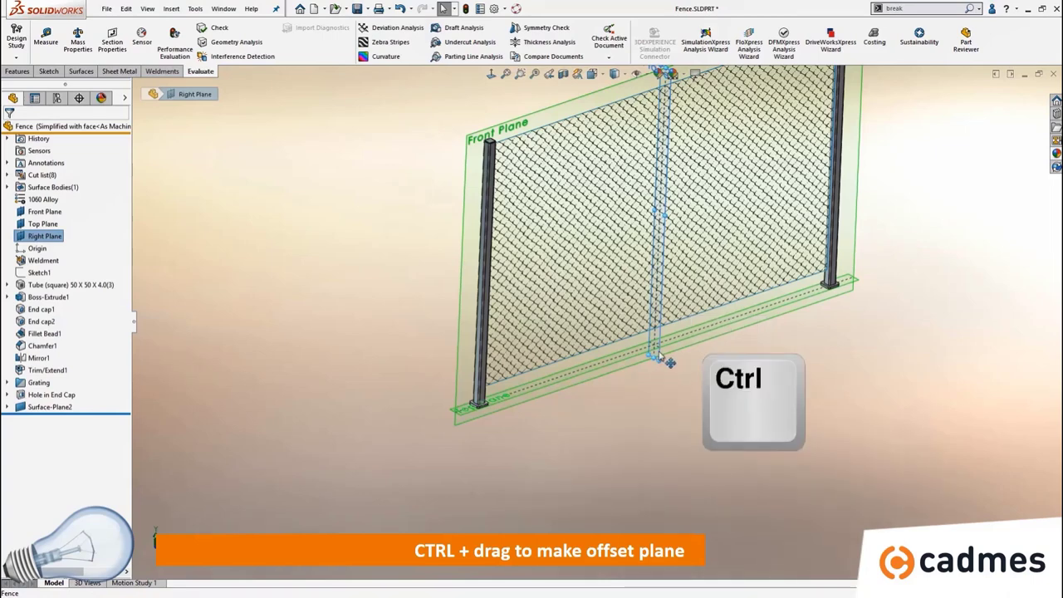
ctrl+drag(662, 357, 449, 424)
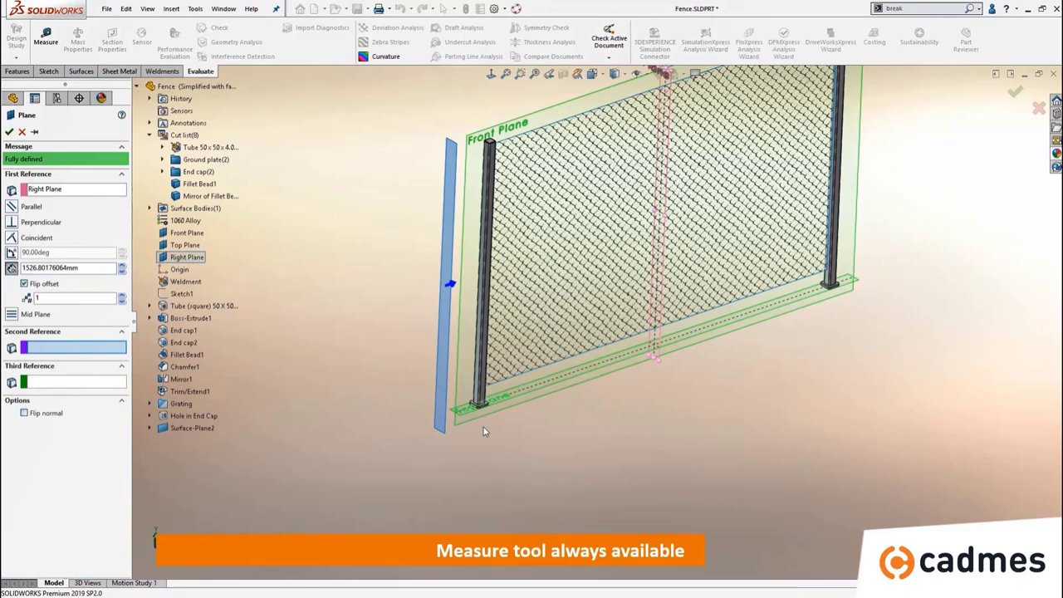
Measure between the side face of the end post's ground plate and the Right Plane, and copy the normal distance
key(ctrl+m)
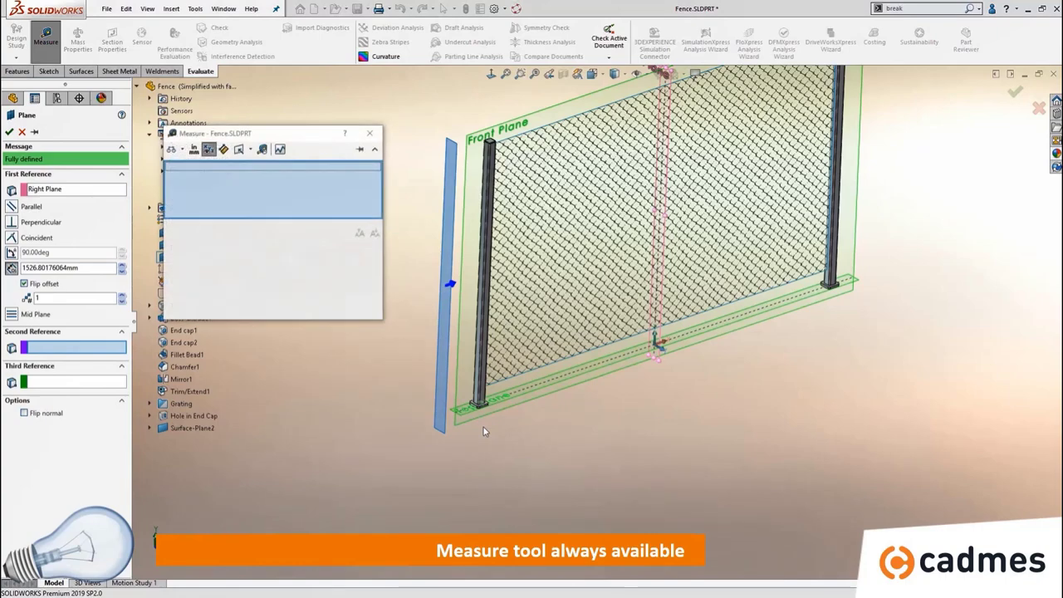
scroll(484, 431, down, 10)
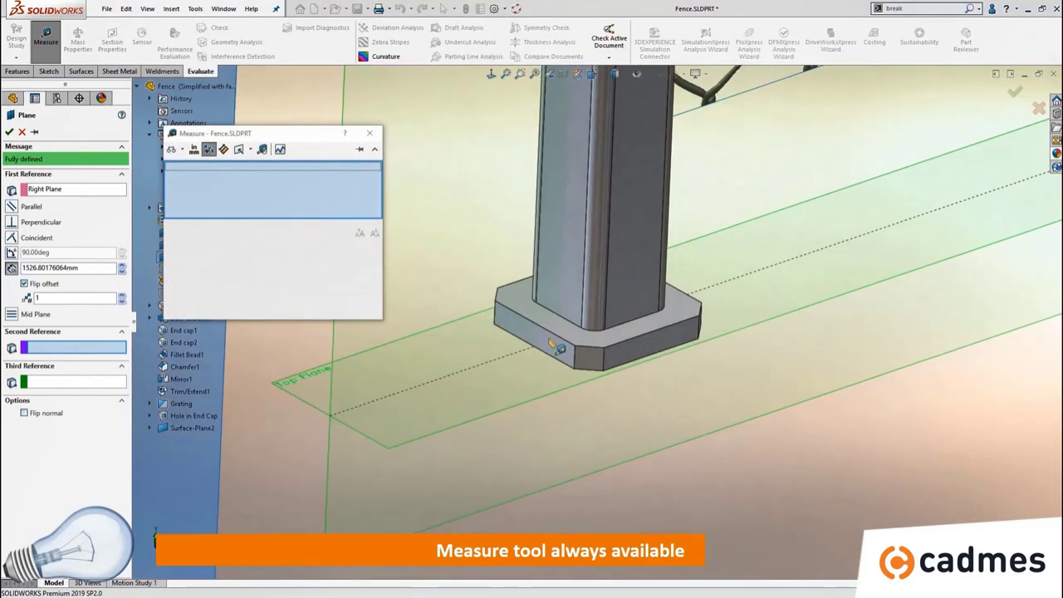
click(555, 346)
scroll(831, 340, up, 10)
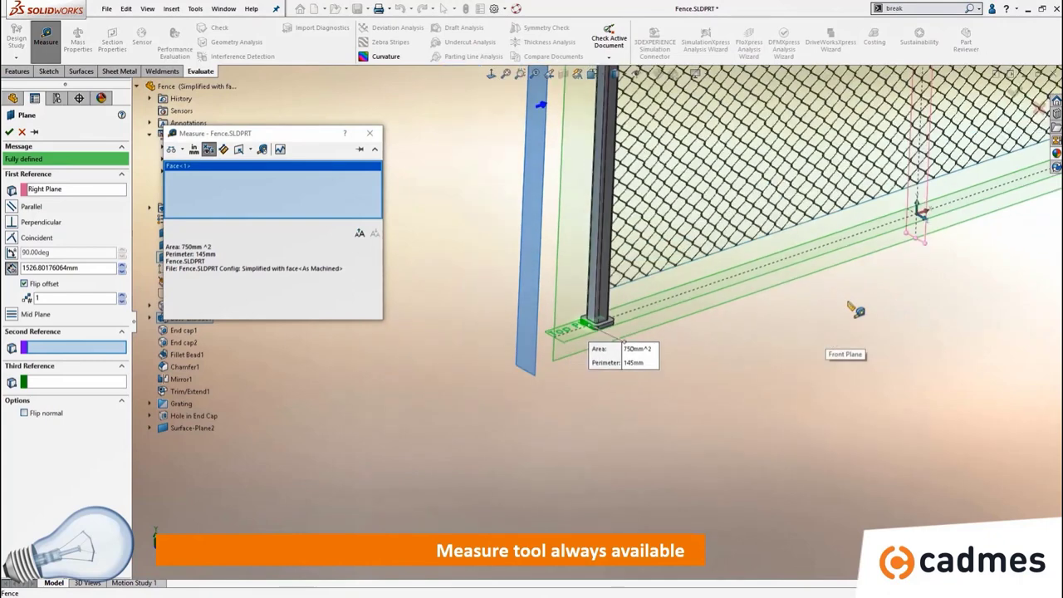
scroll(856, 310, up, 3)
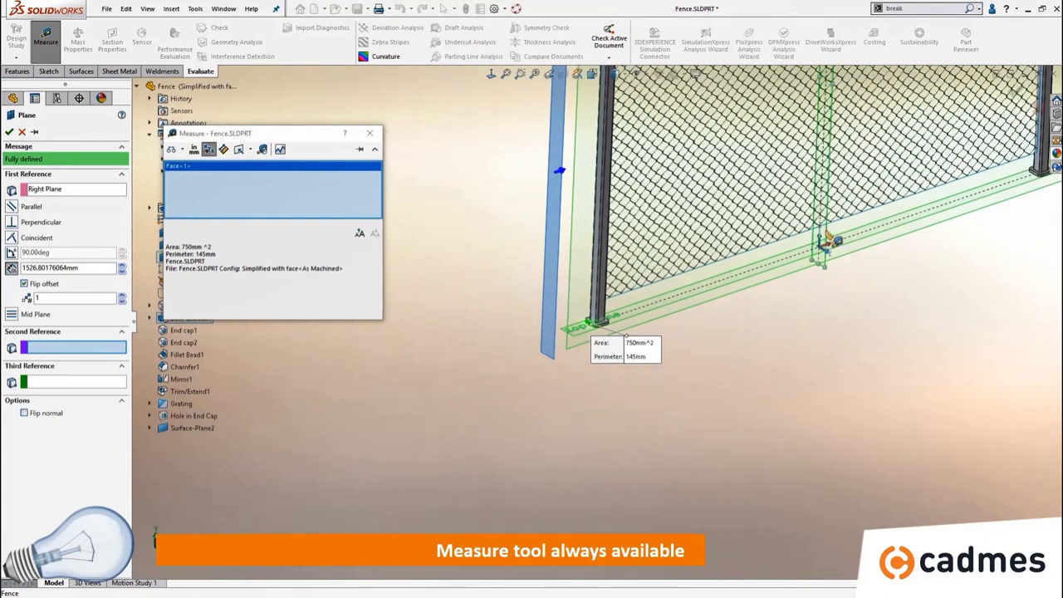
click(825, 241)
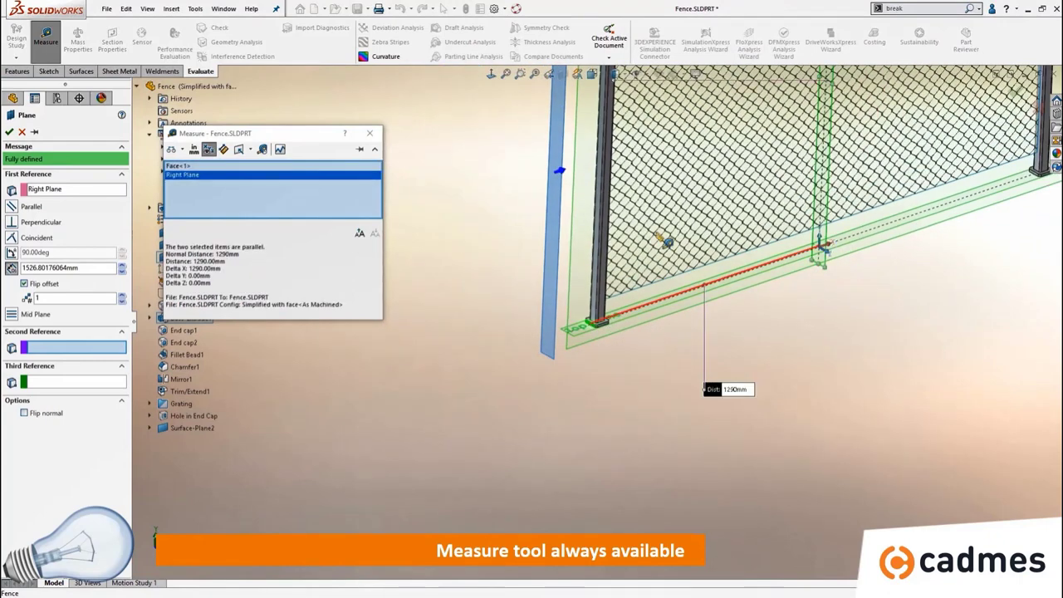
double_click(210, 262)
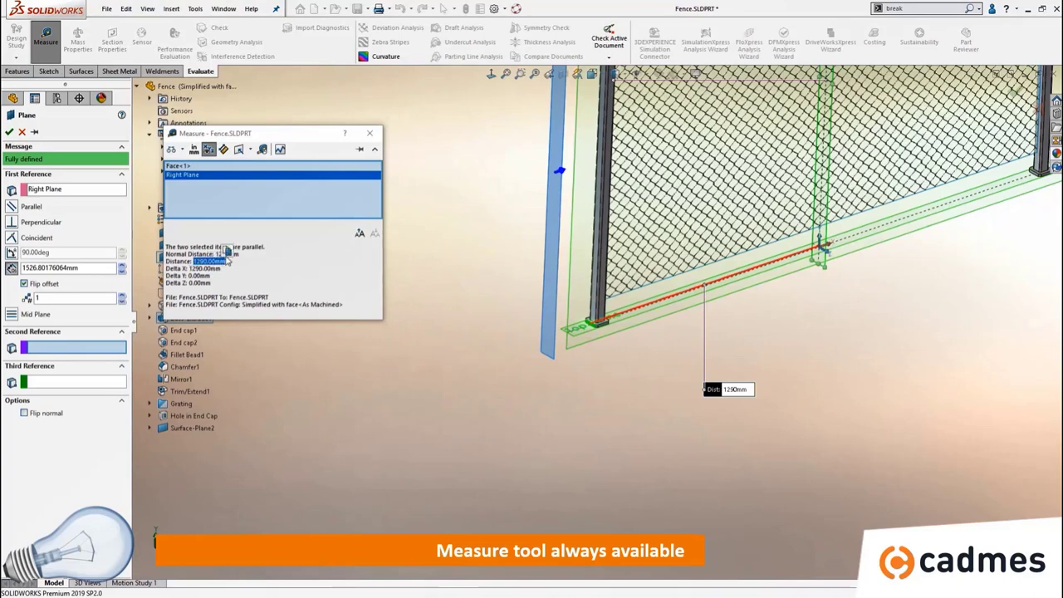
double_click(236, 254)
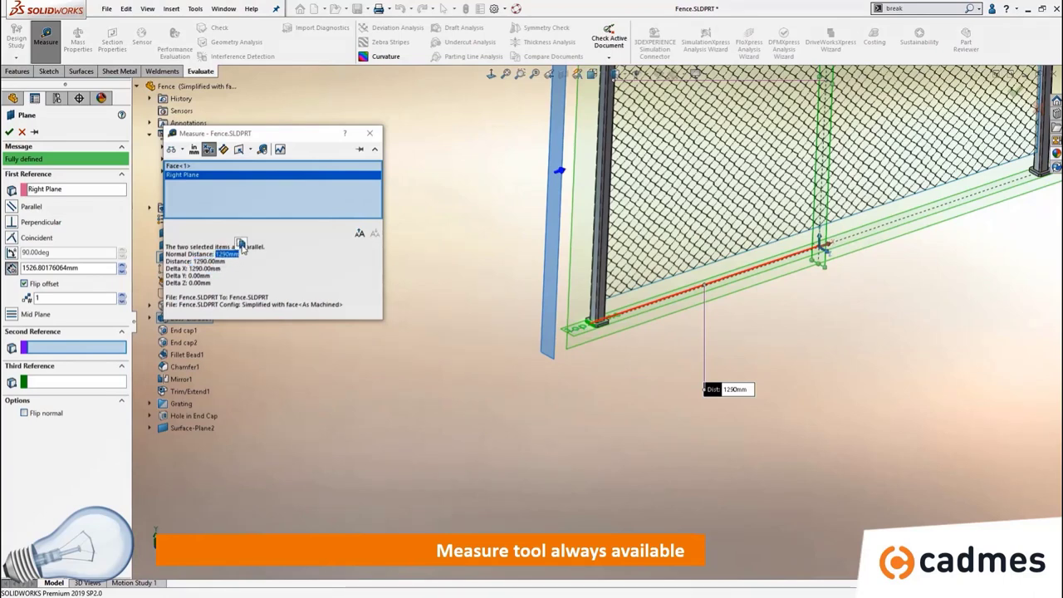
click(240, 246)
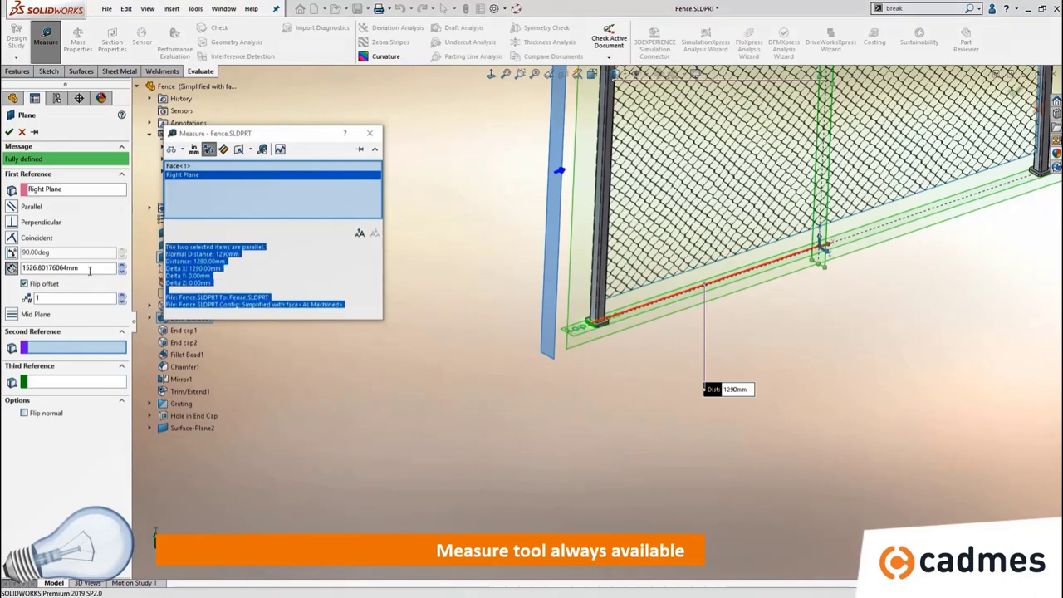
Set the new plane's offset from the Right Plane to 1290mm+20 and create the plane
drag(88, 268, 12, 269)
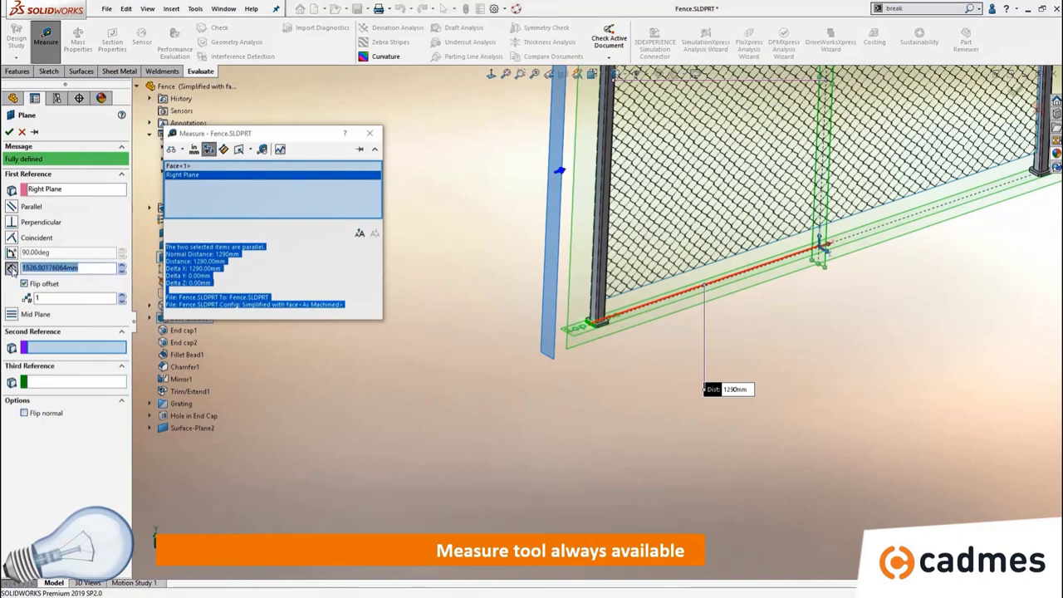
right_click(66, 272)
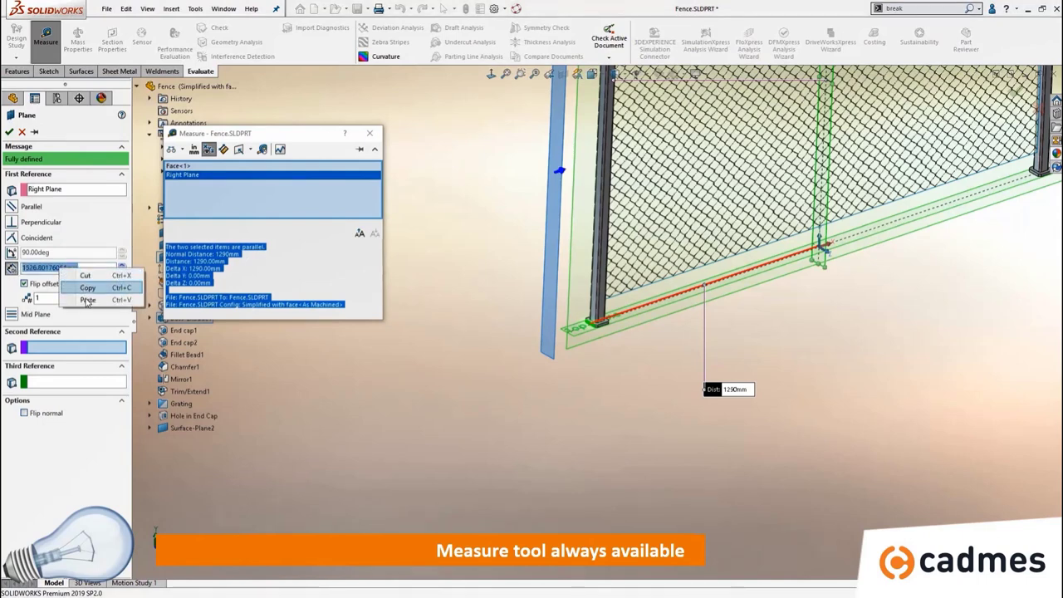
click(88, 299)
text(+20)
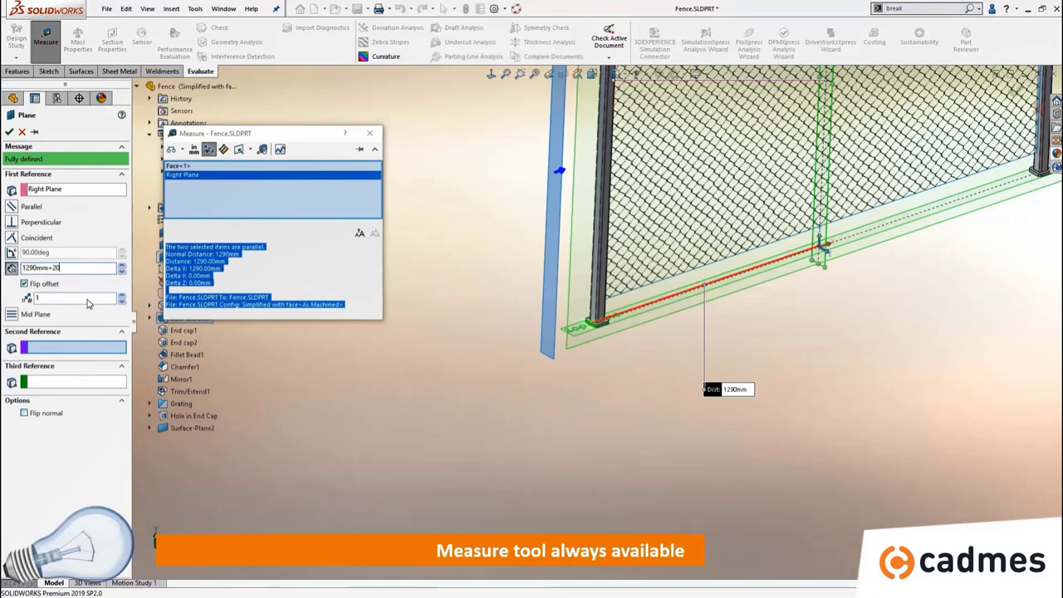
key(Escape)
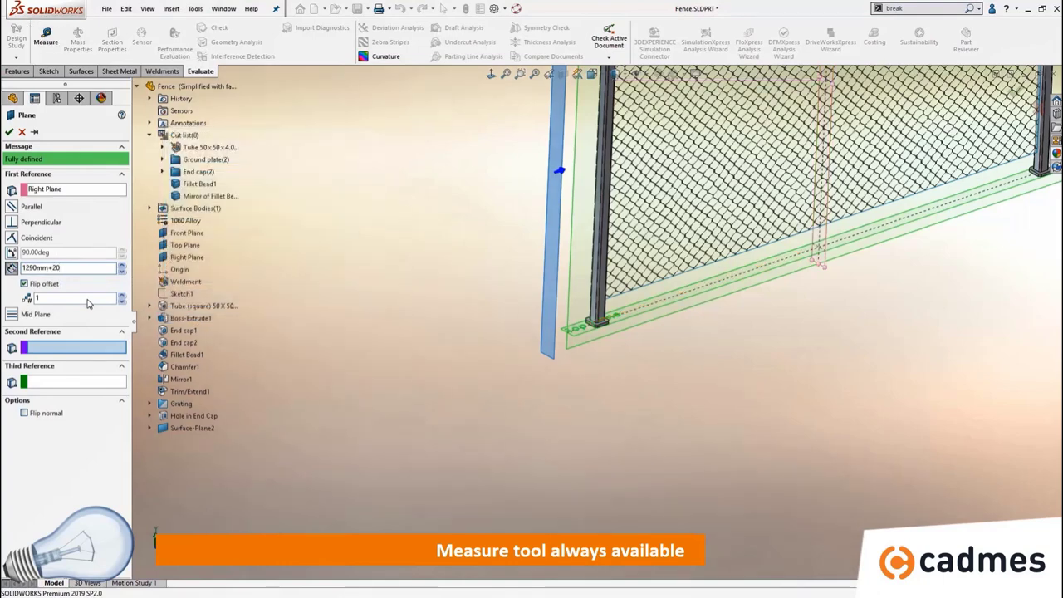
key(Return)
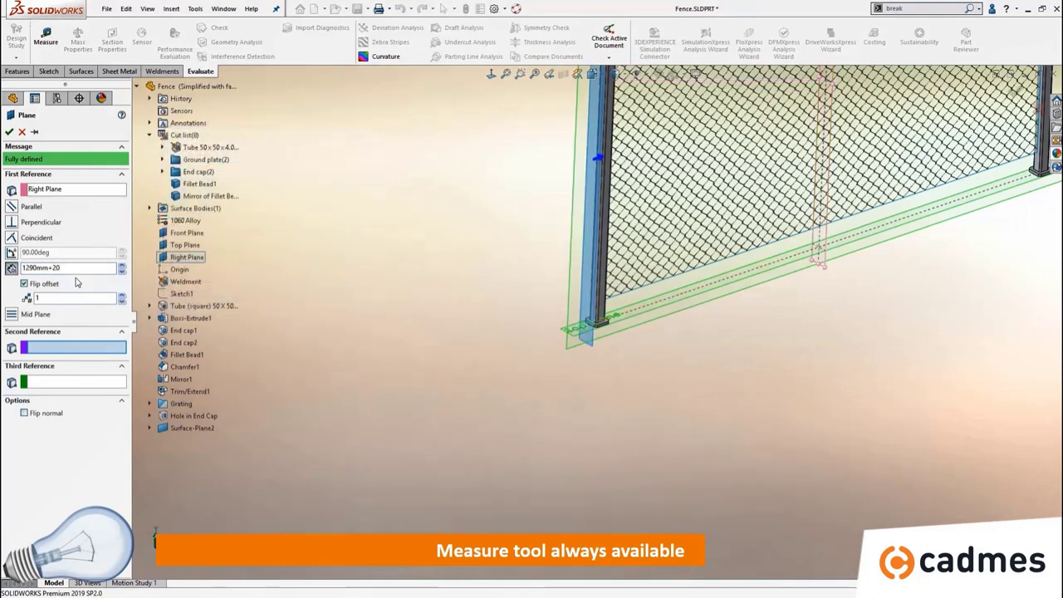
click(10, 131)
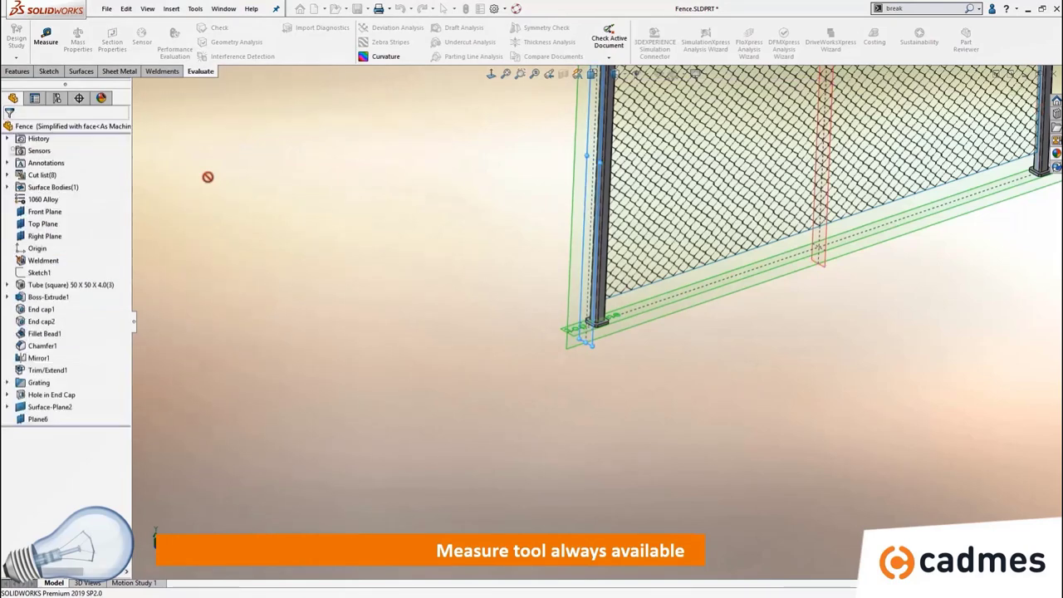
Hide all planes of the whole Fence part and show them again
click(491, 73)
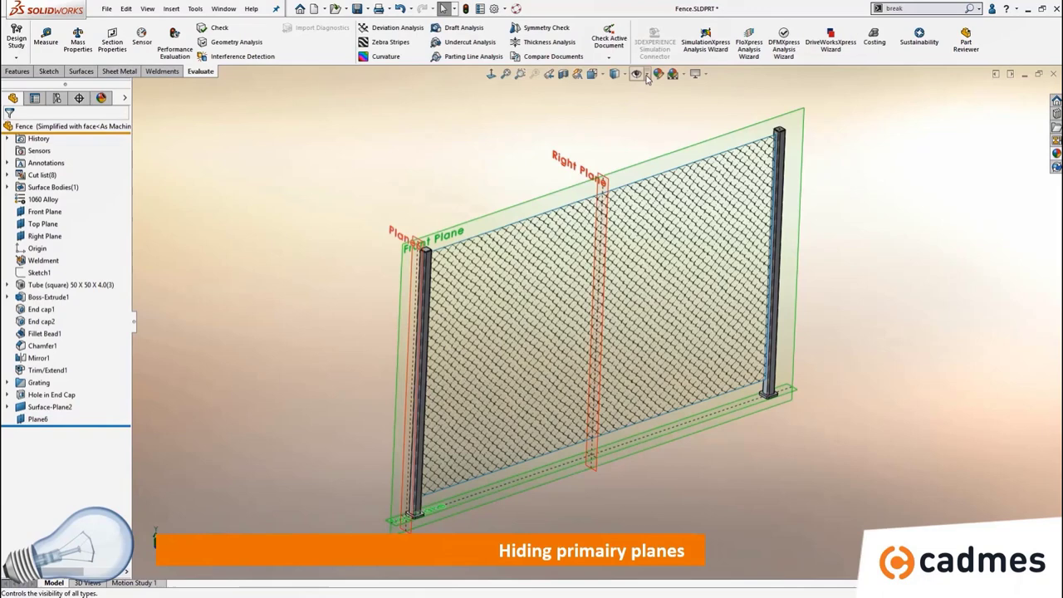
click(646, 74)
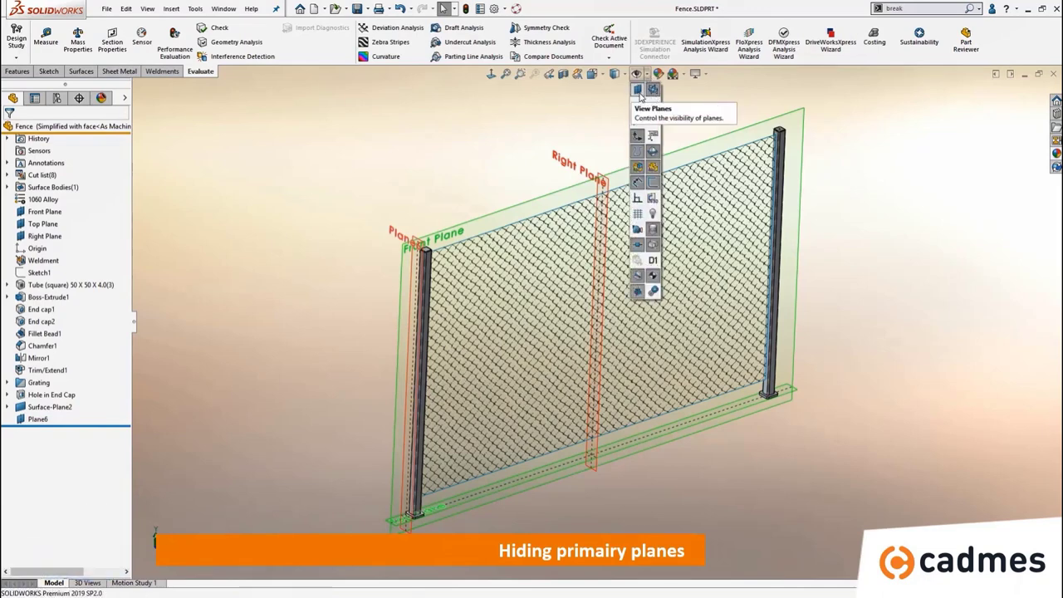
click(640, 97)
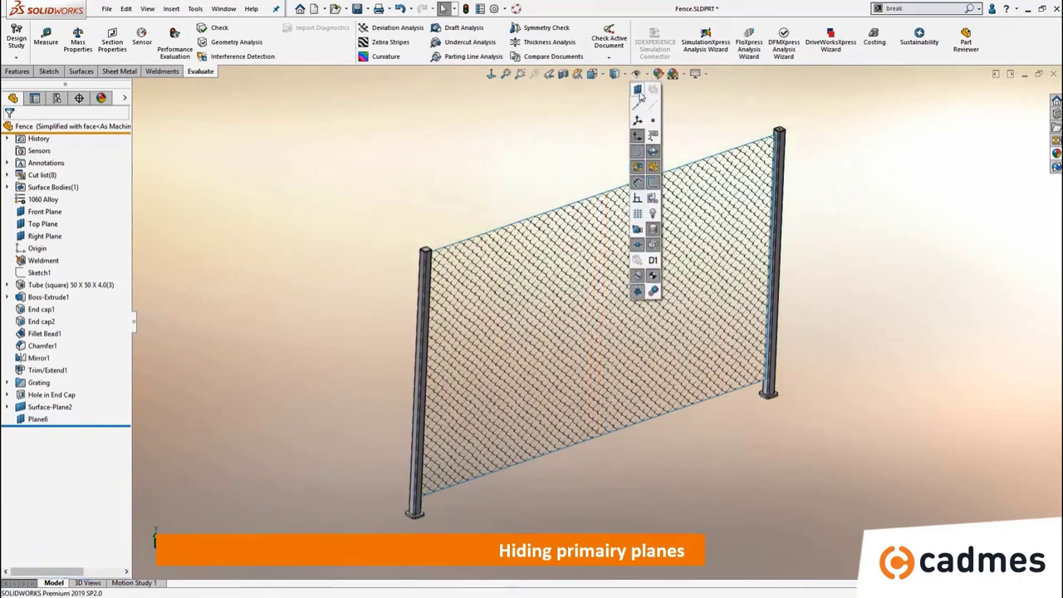
click(641, 97)
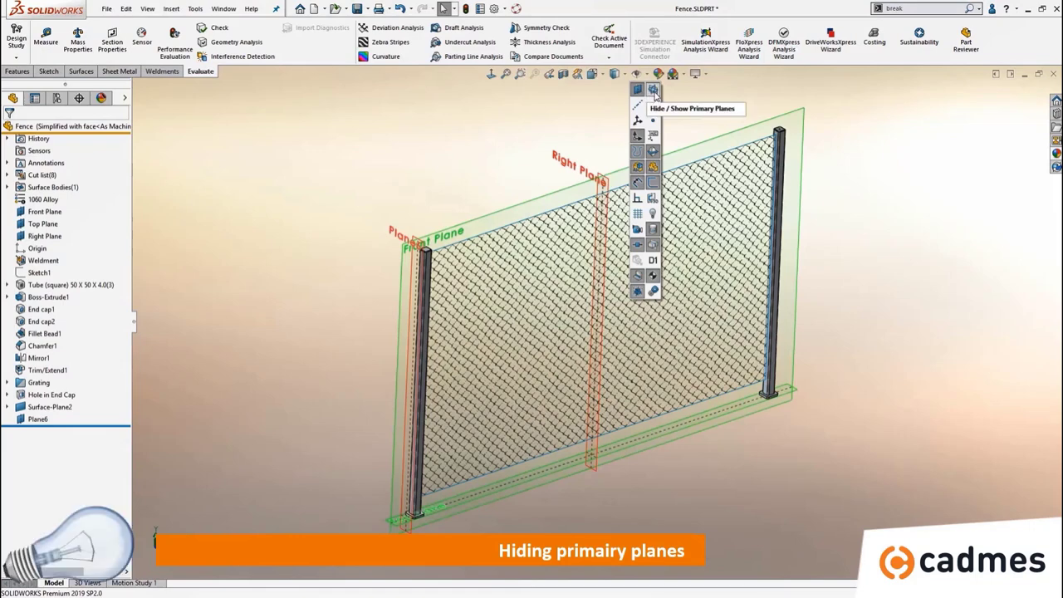
Hide only the primary Front, Top and Right planes of the Fence part
click(655, 96)
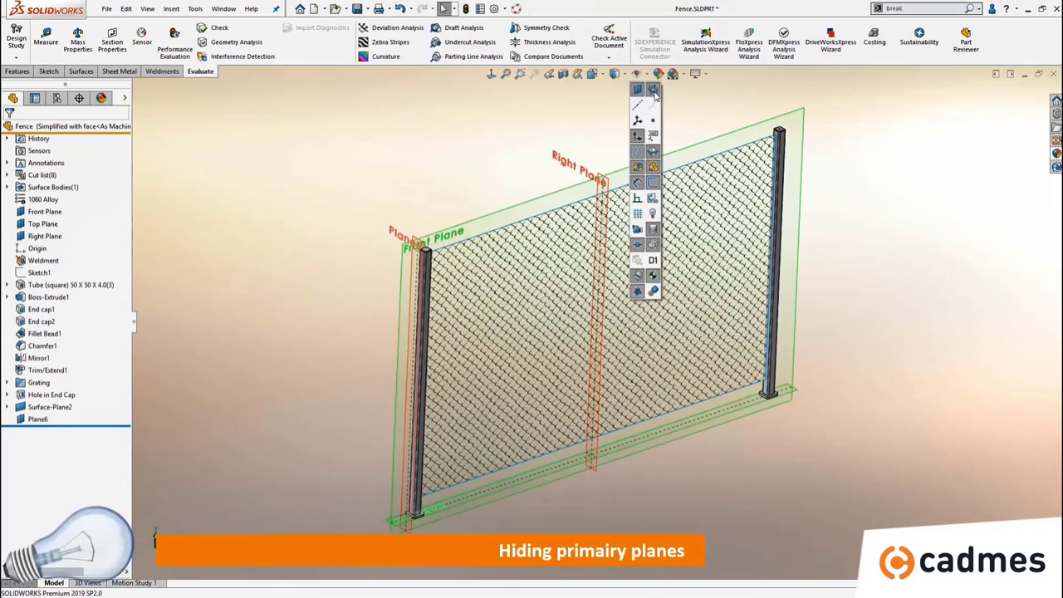
click(655, 96)
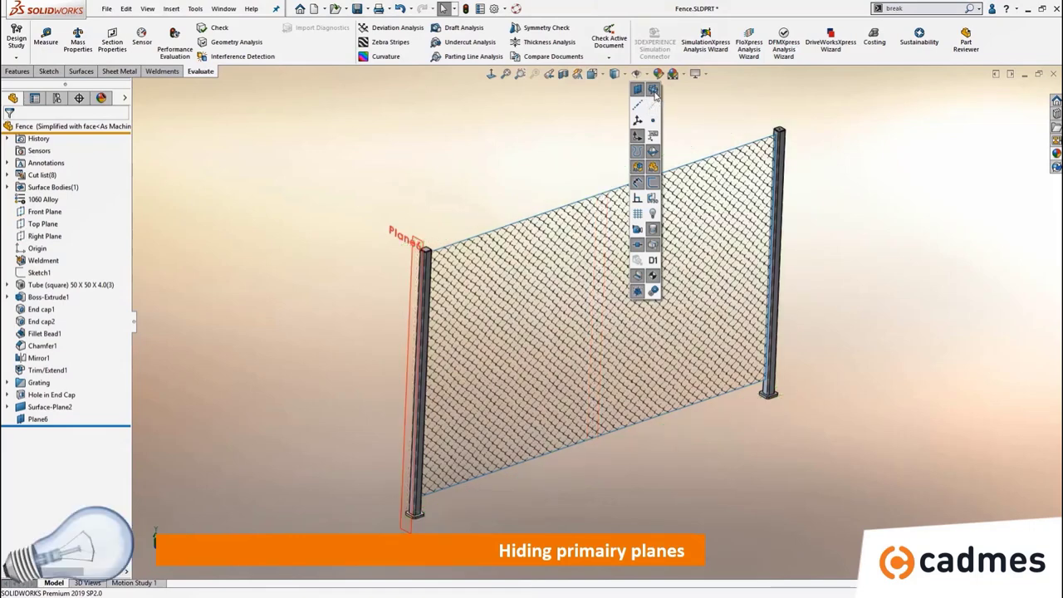
click(655, 96)
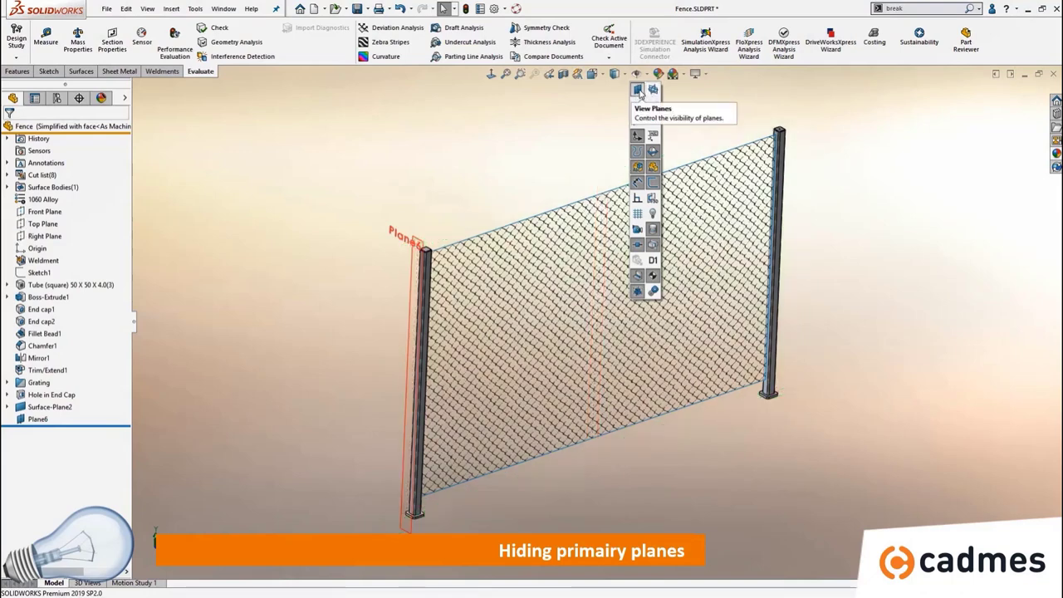
click(638, 90)
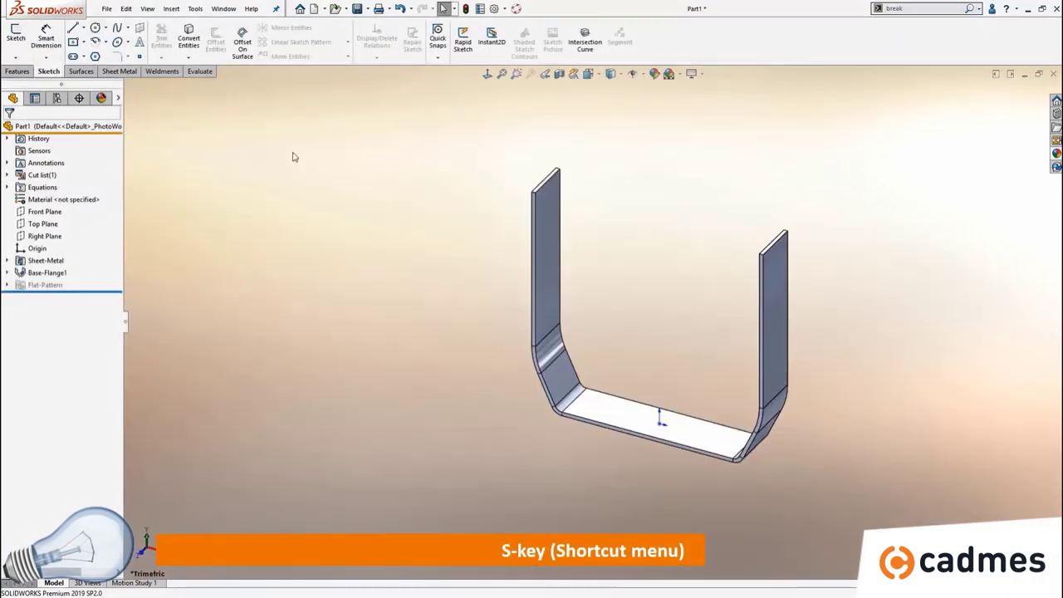
Assign 1060 Alloy as the material of the U-shaped sheet metal part Part1
right_click(95, 202)
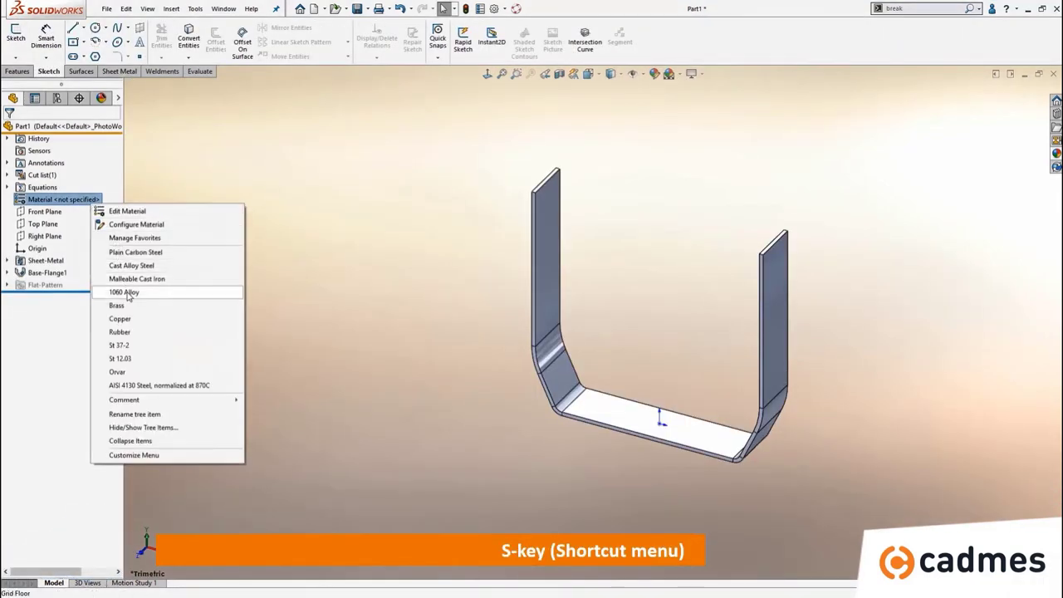
click(124, 292)
scroll(742, 270, down, 3)
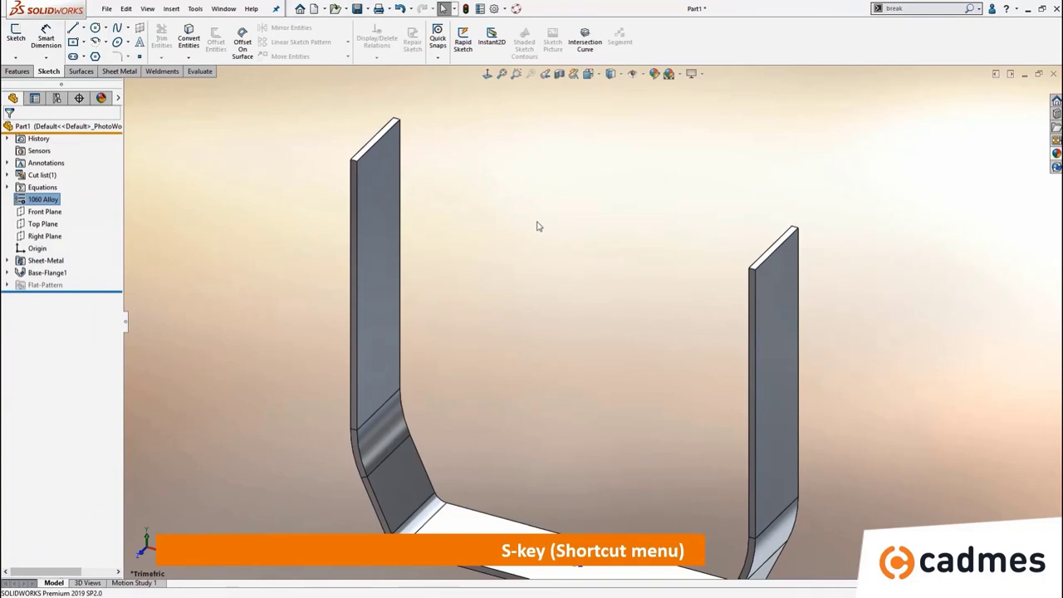
Round the free end of one upright leg with a full round fillet, using its end face as center and both narrow faces as sides
key(s)
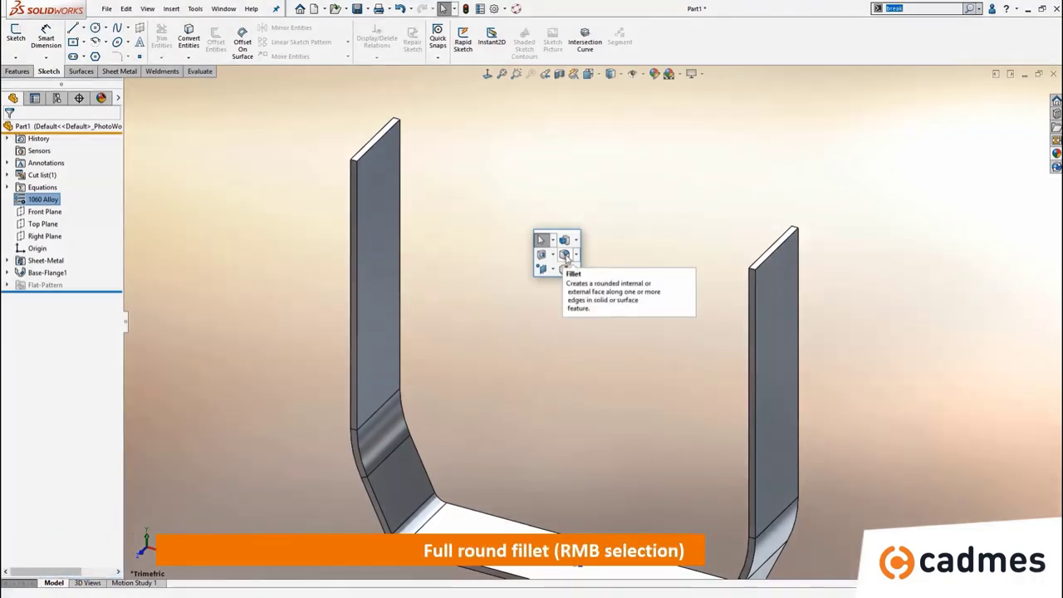
click(565, 256)
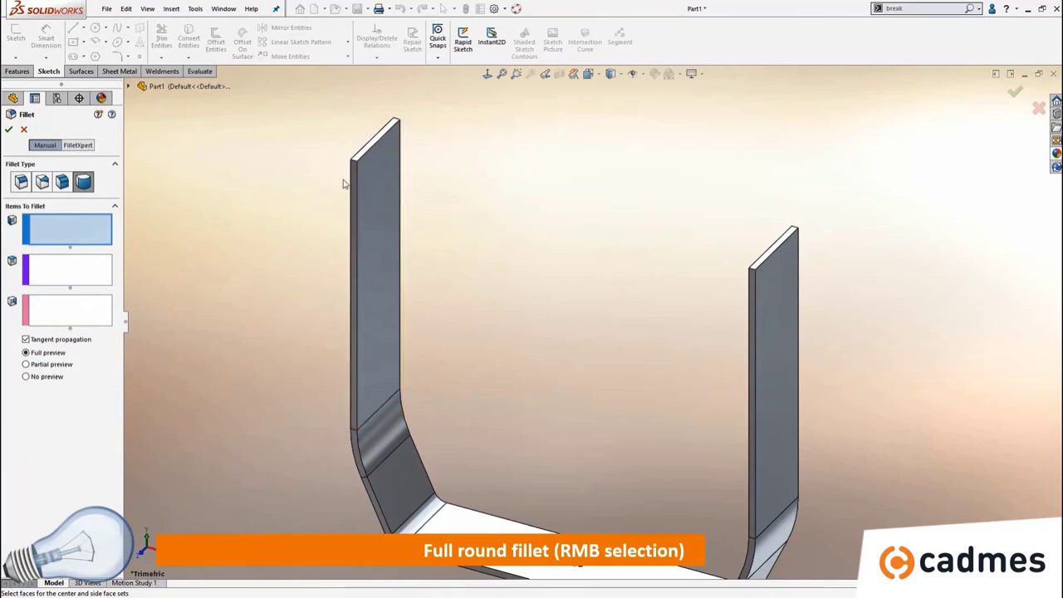
scroll(432, 167, down, 3)
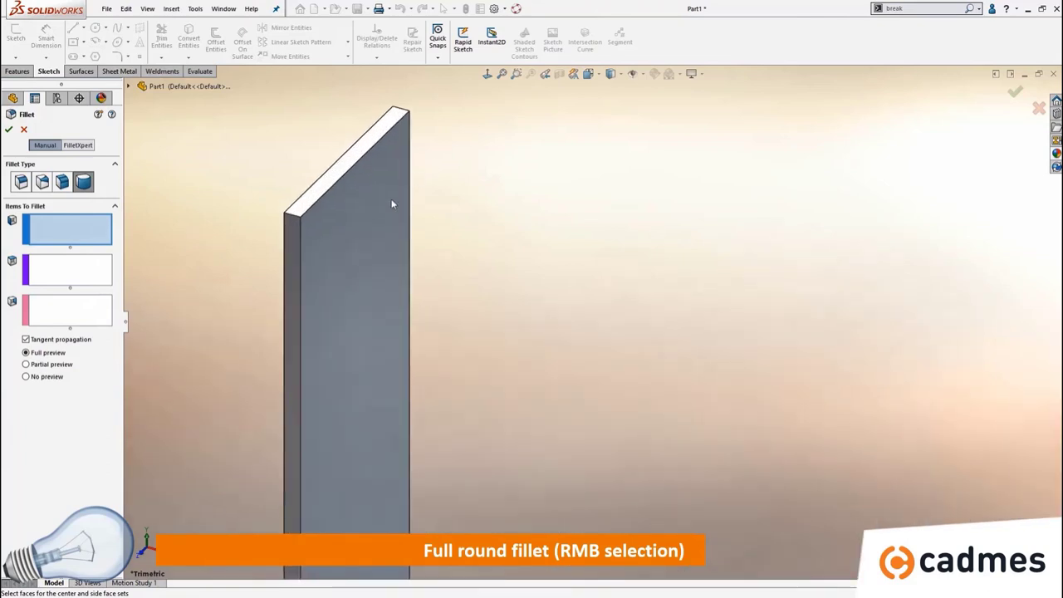
click(292, 266)
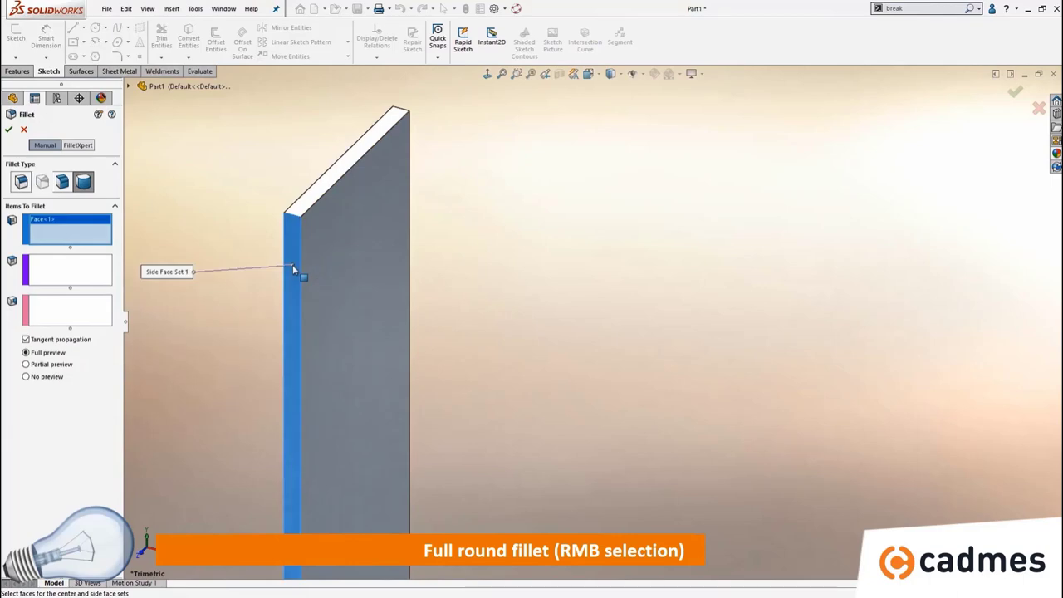
right_click(293, 268)
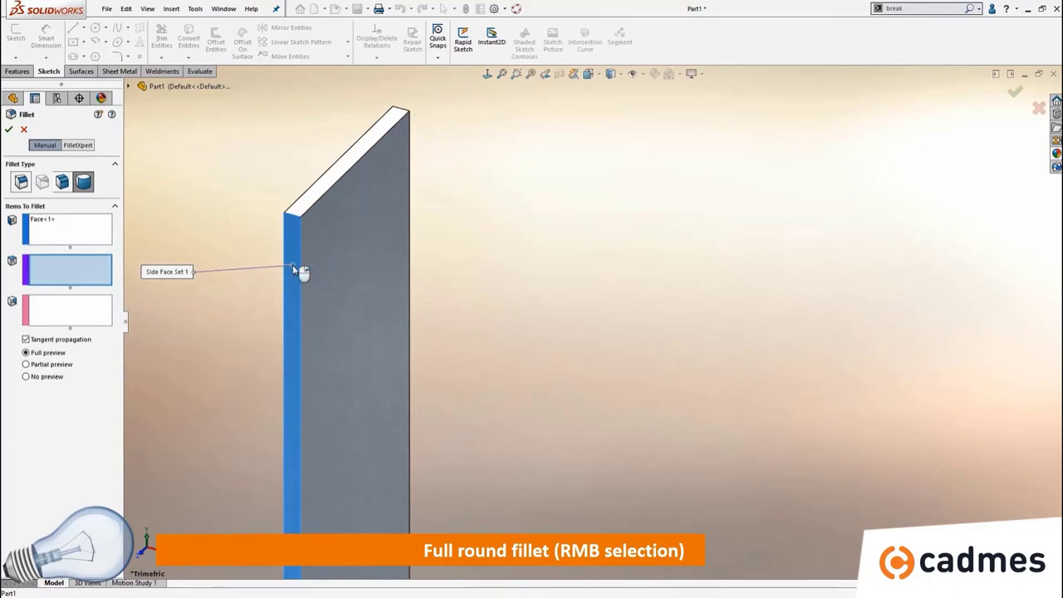
click(314, 193)
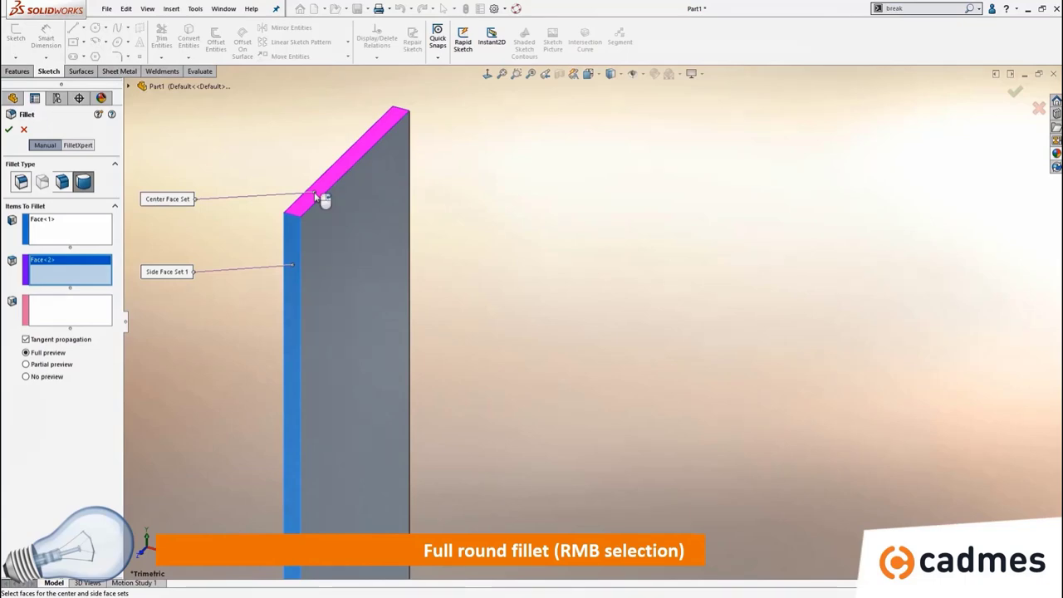
right_click(317, 197)
middle_drag(446, 202, 467, 232)
click(474, 222)
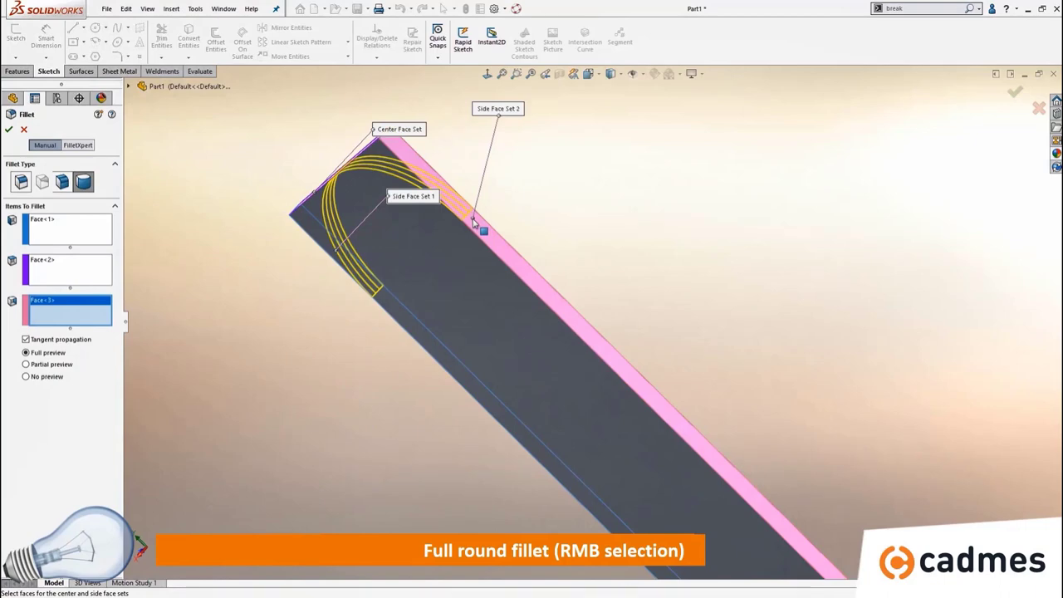
right_click(475, 223)
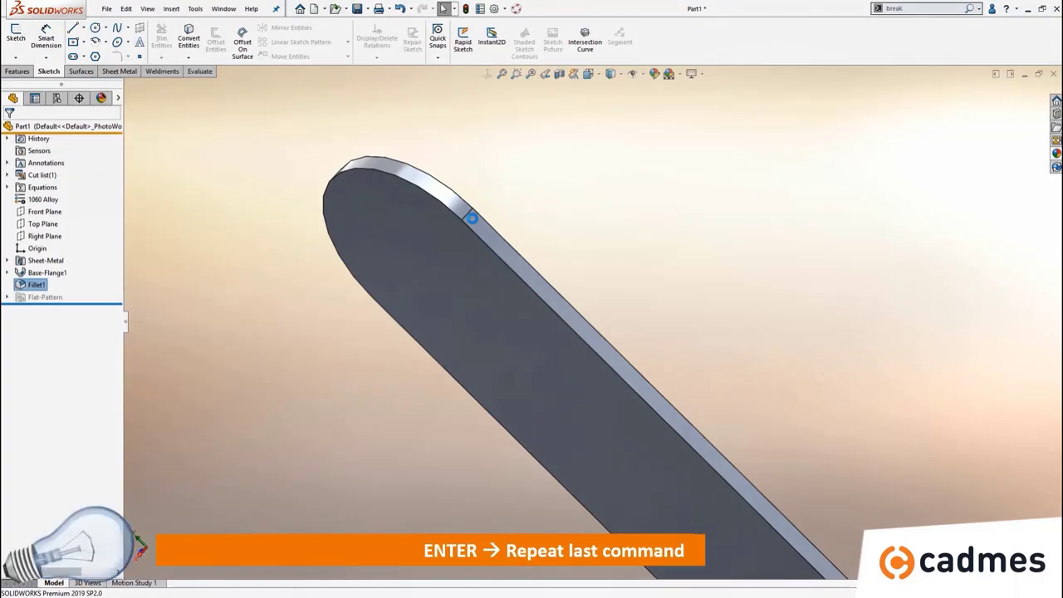
Round the free end of the other upright leg with a full round fillet, using its end face as center and both narrow faces as sides
key(Return)
middle_drag(415, 328, 427, 458)
scroll(424, 397, down, 3)
scroll(424, 397, down, 4)
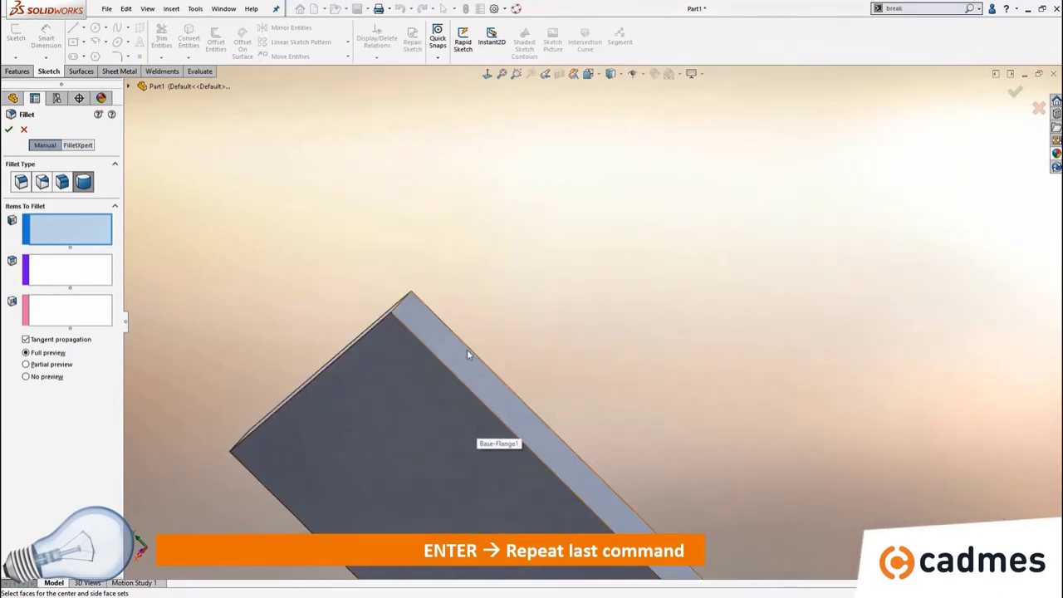
click(463, 361)
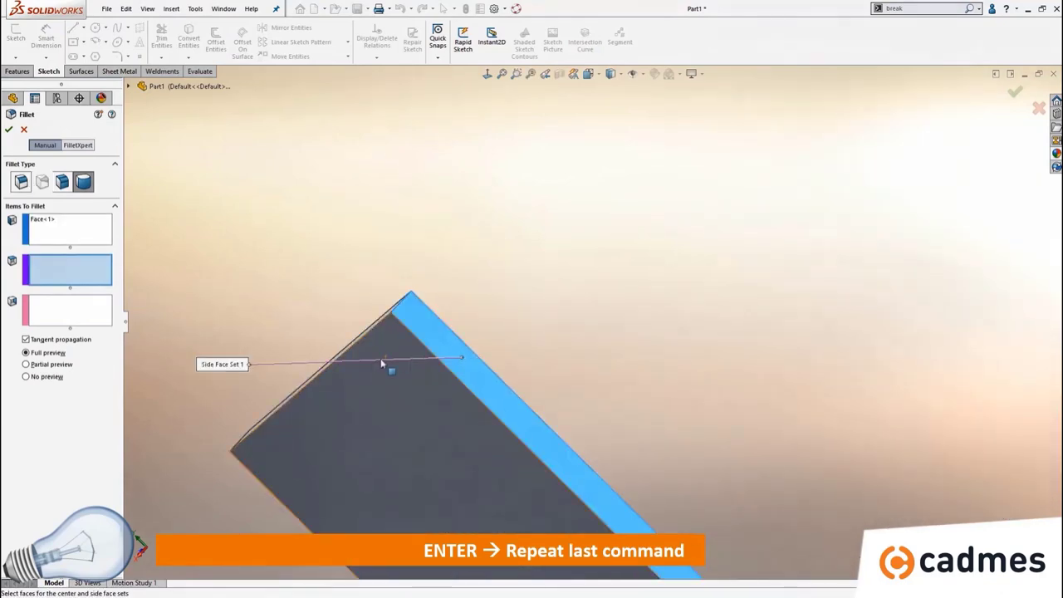
middle_drag(382, 363, 450, 345)
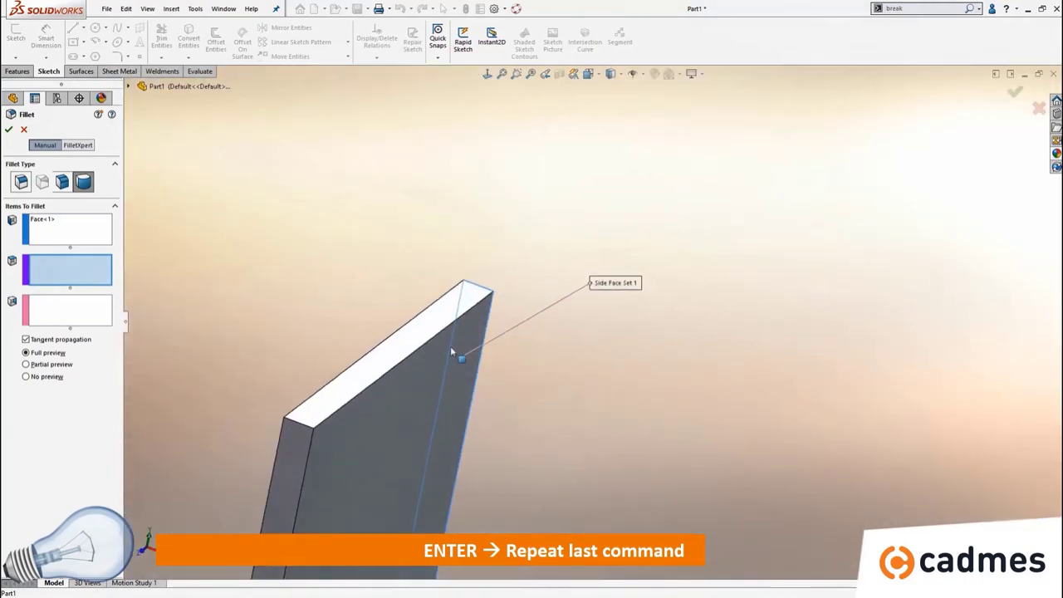
click(398, 347)
click(304, 455)
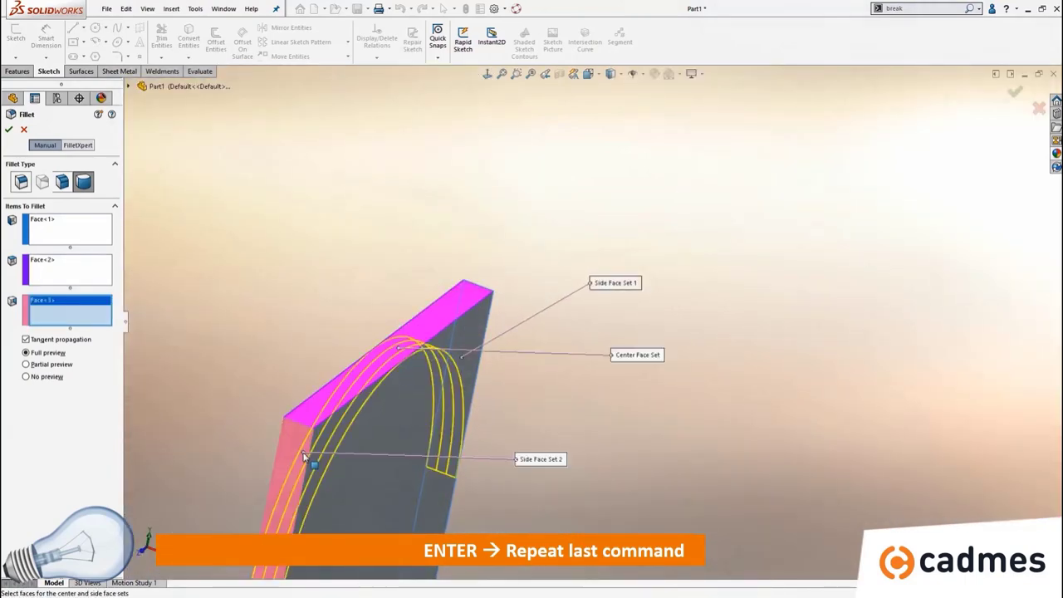
key(Return)
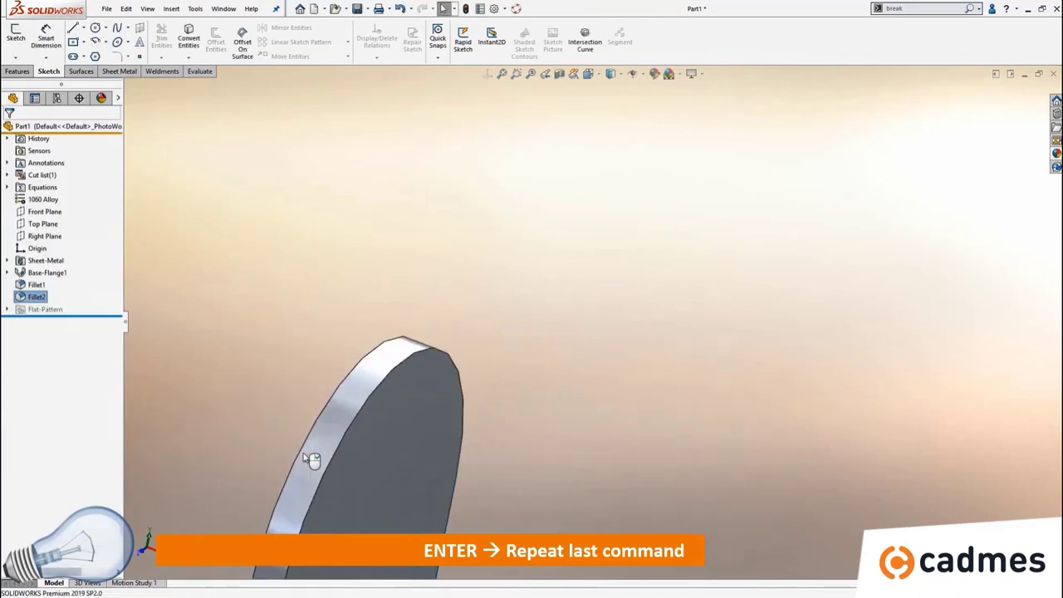
Copy the 9 mm diameter hole from the base onto the rounded end of an upright leg, deleting its external relations
click(502, 73)
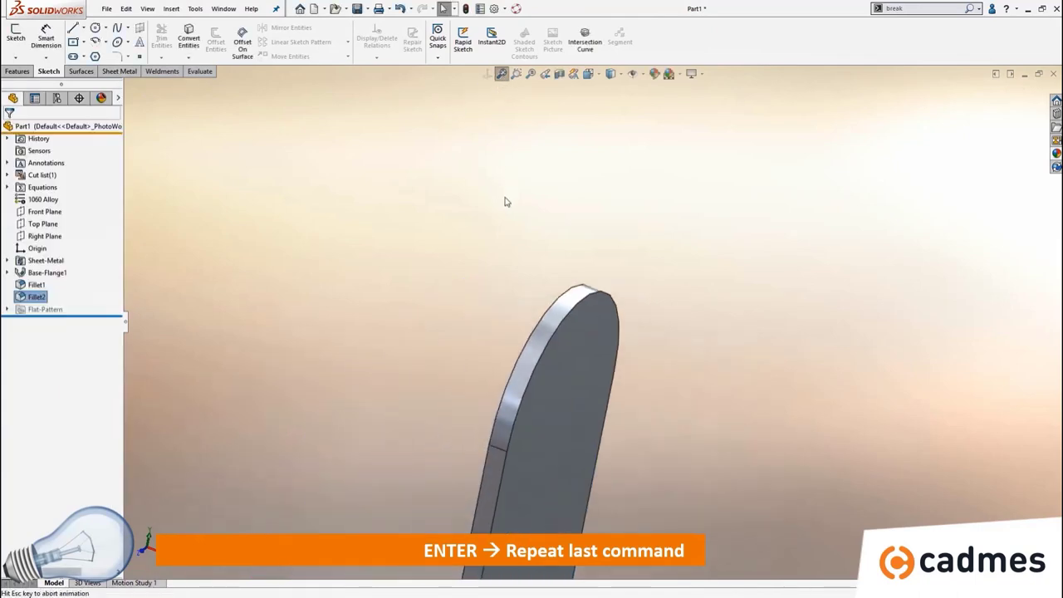
middle_drag(559, 250, 531, 236)
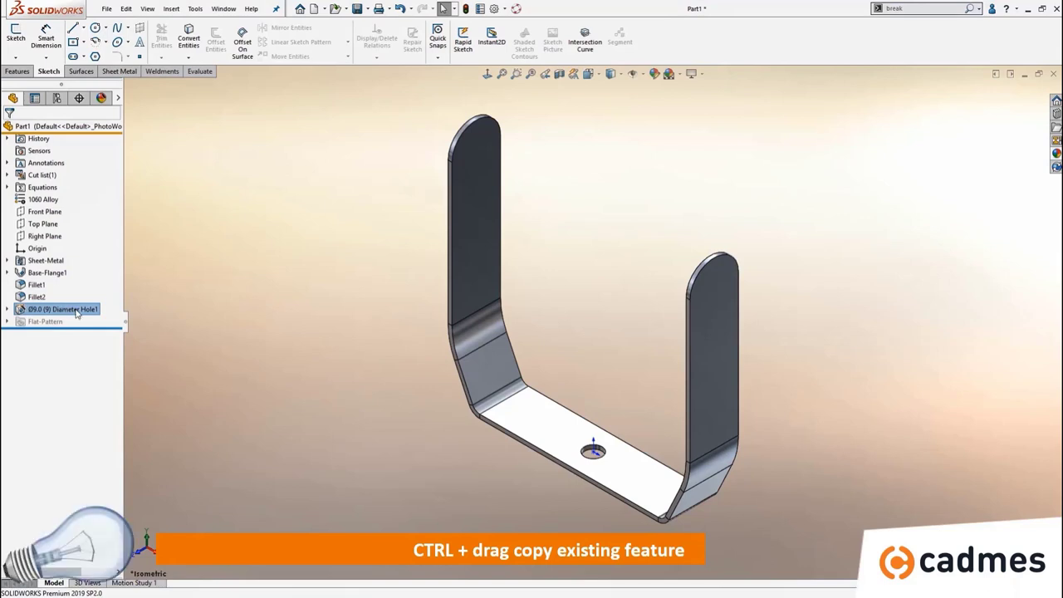
ctrl+drag(75, 312, 719, 288)
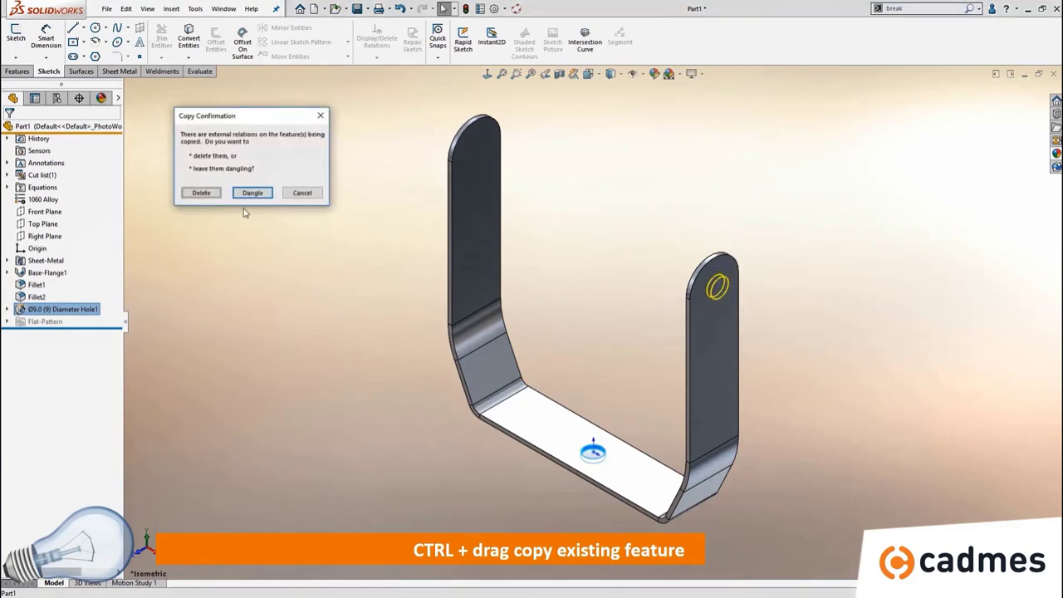
click(202, 192)
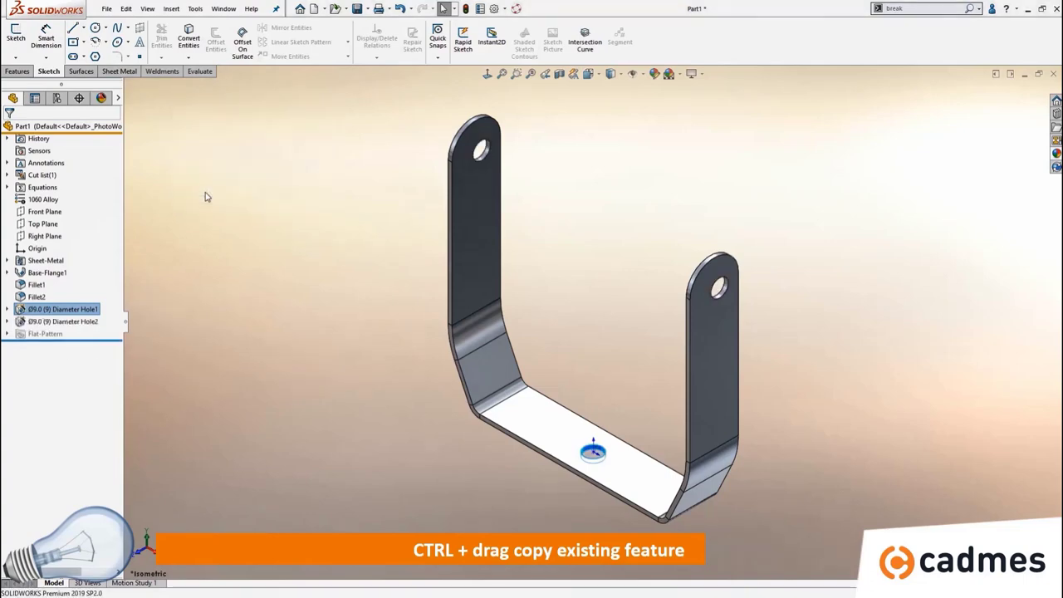
Edit the copied hole's position sketch so its point is coincident with the center of the leg's rounded end, and rebuild the part
click(8, 322)
click(61, 335)
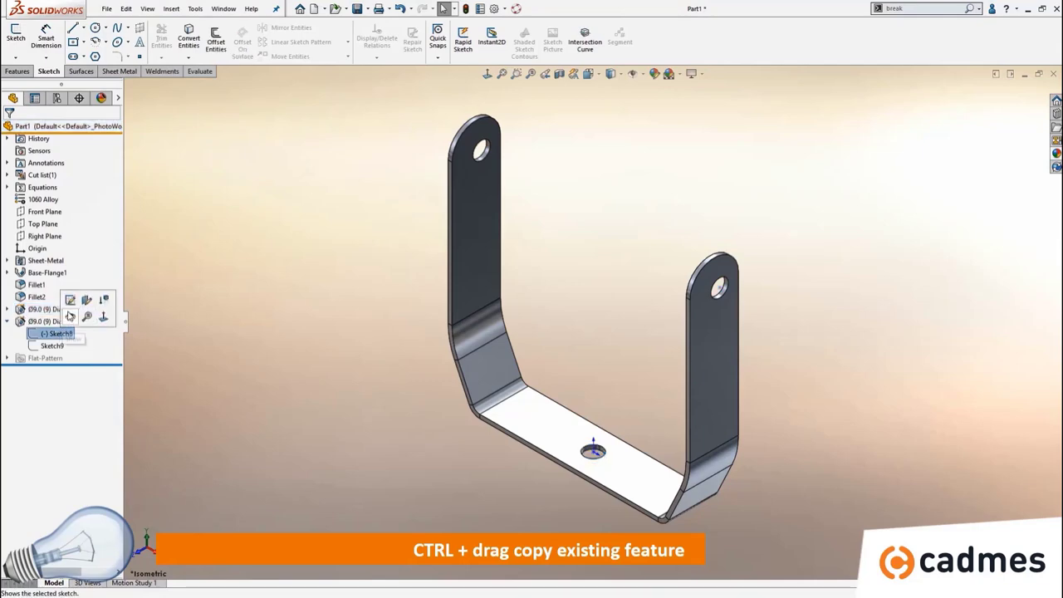
click(75, 300)
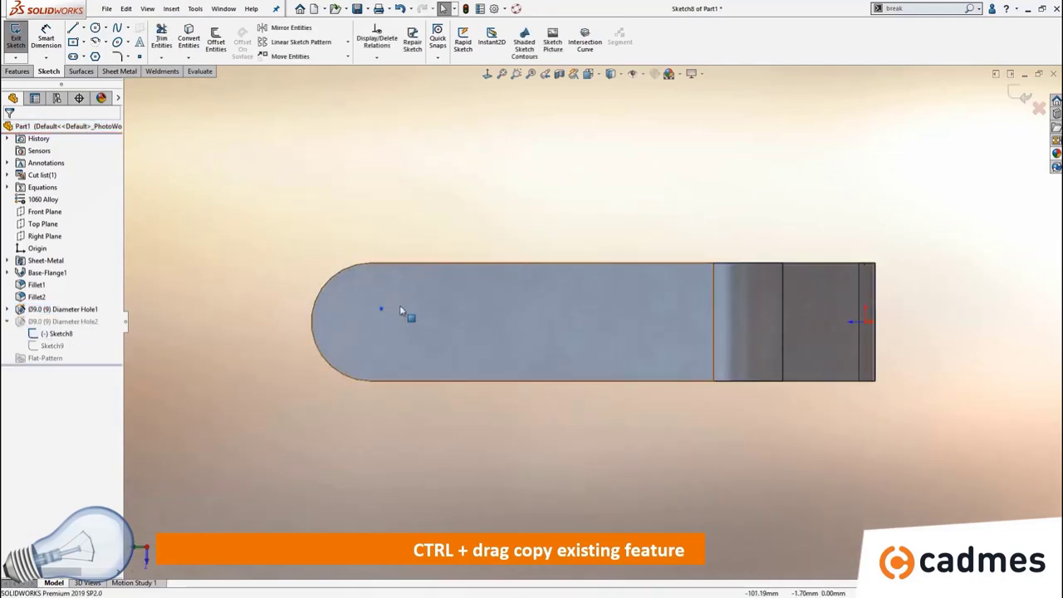
scroll(402, 306, down, 4)
click(442, 321)
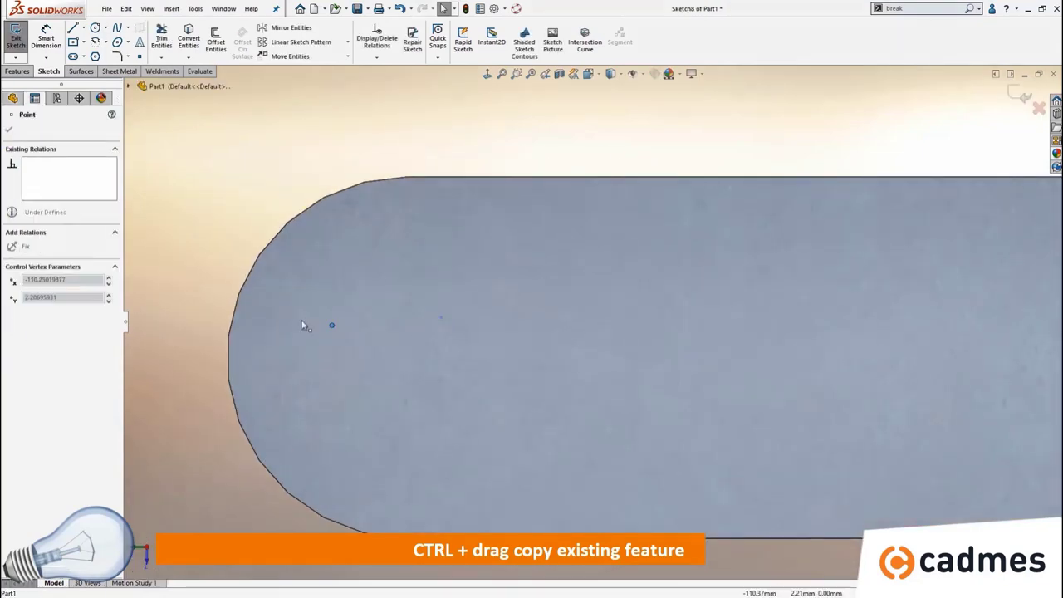
drag(237, 309, 408, 357)
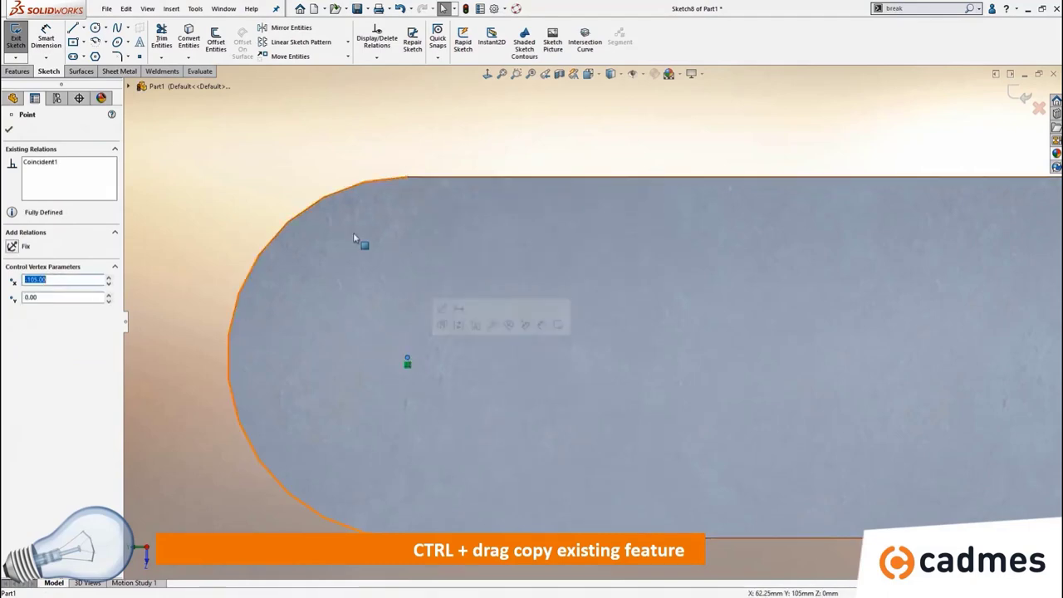
click(8, 129)
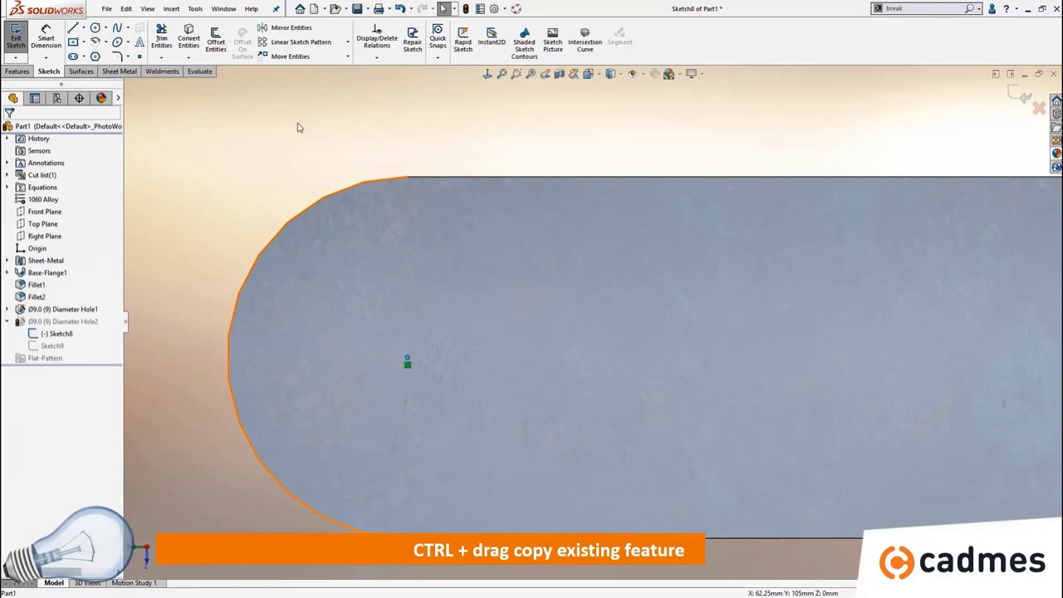
click(301, 126)
click(503, 75)
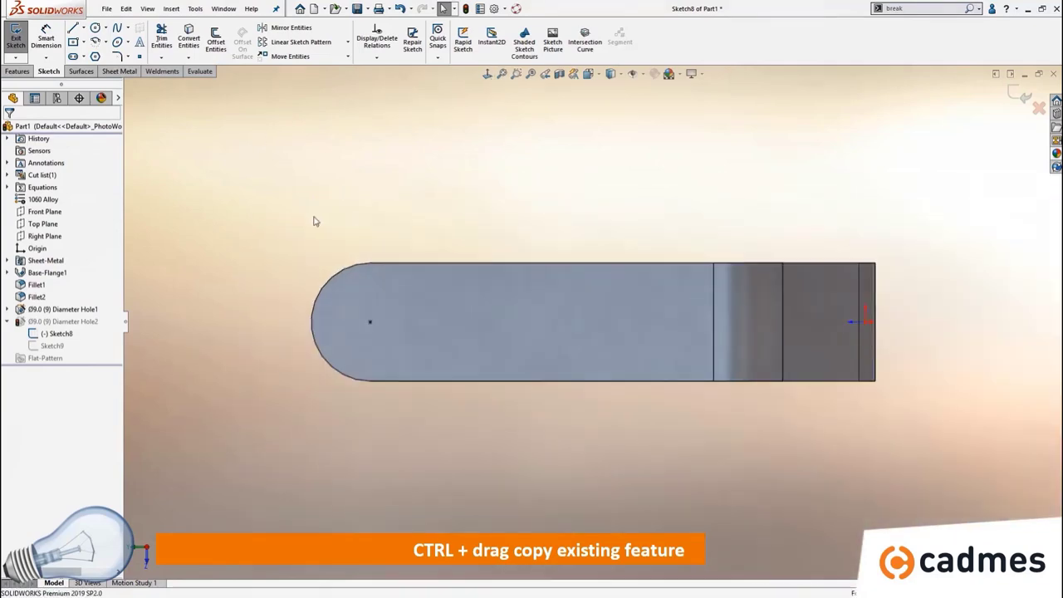
middle_drag(311, 249, 629, 226)
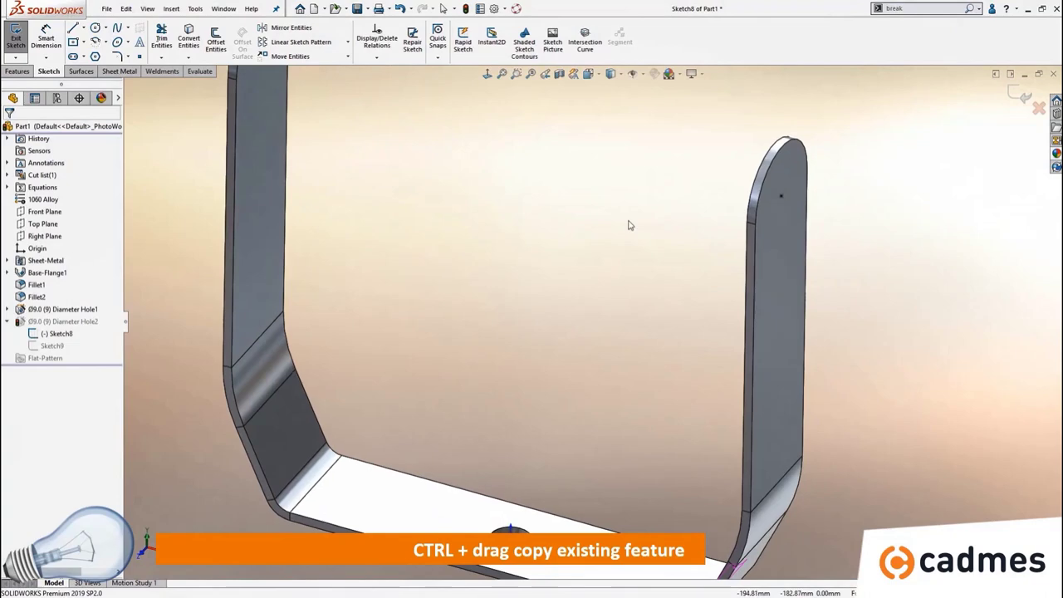
click(1020, 94)
key(f)
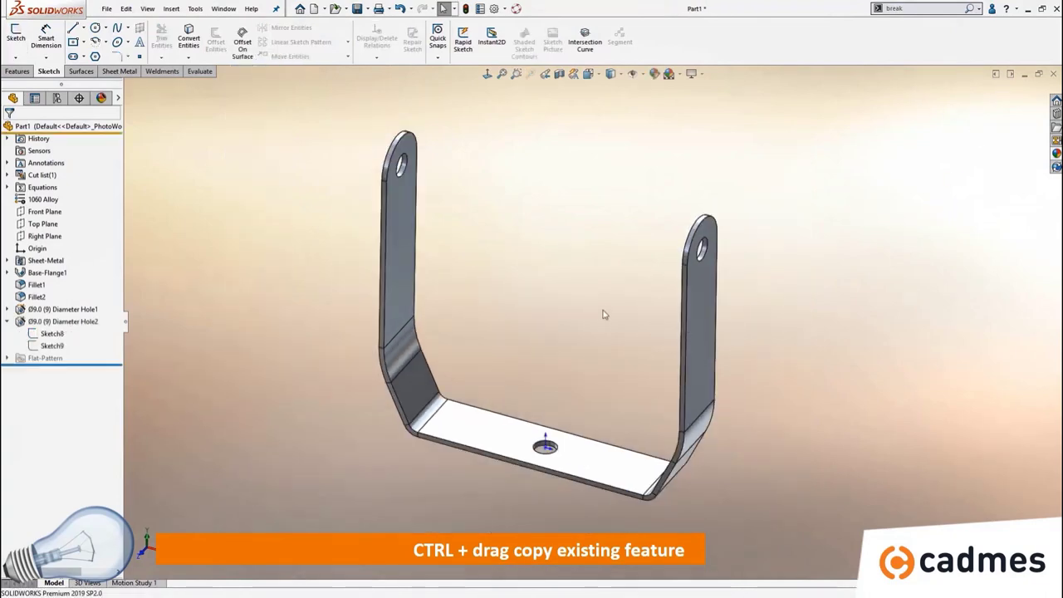
middle_drag(604, 312, 501, 297)
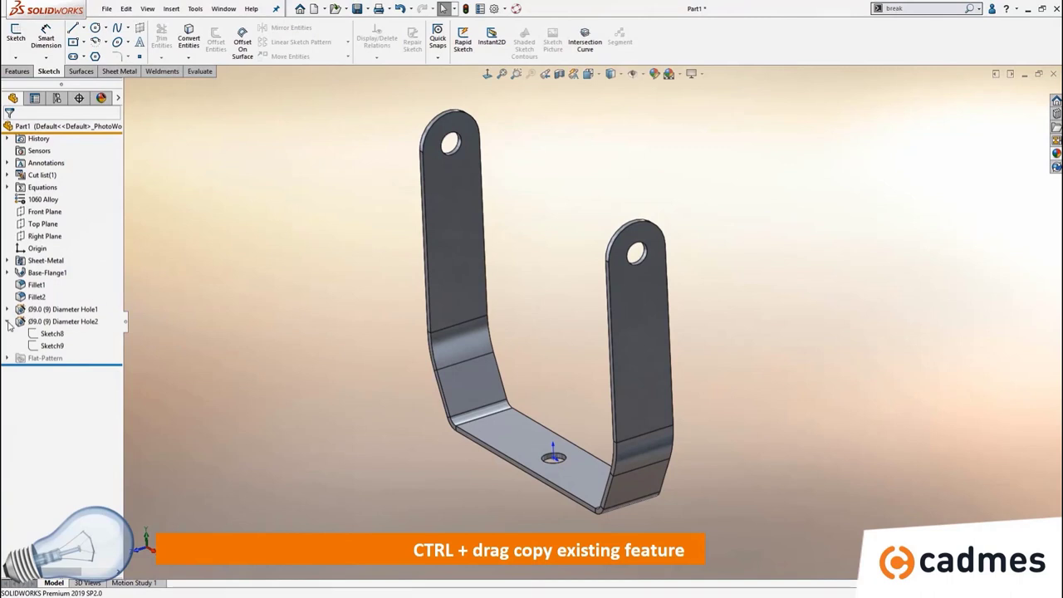
click(7, 321)
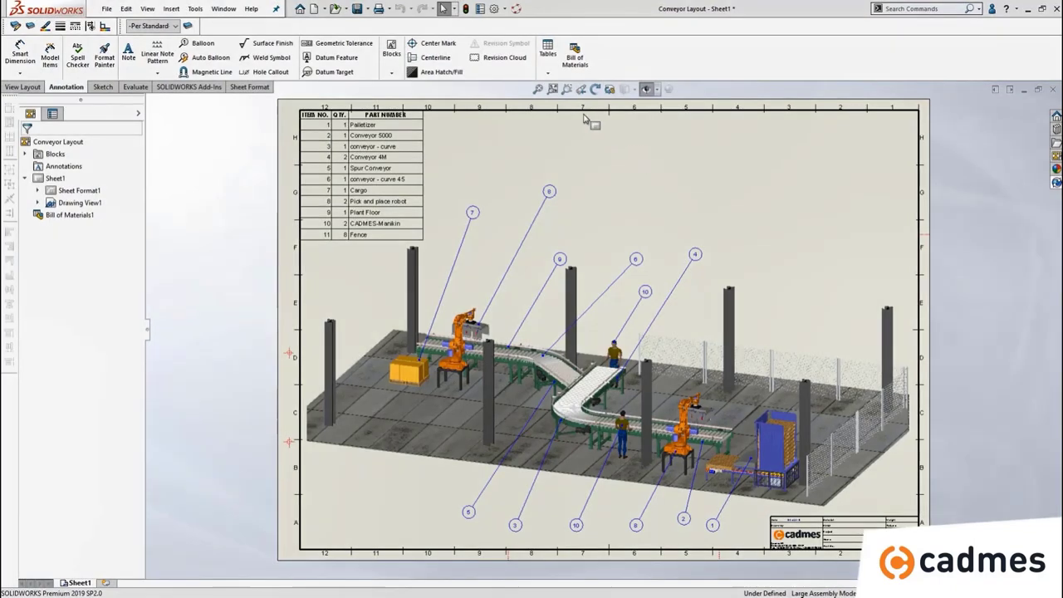
Check the bill of materials on the Conveyor Layout drawing, and open the assembly from its drawing view
click(567, 89)
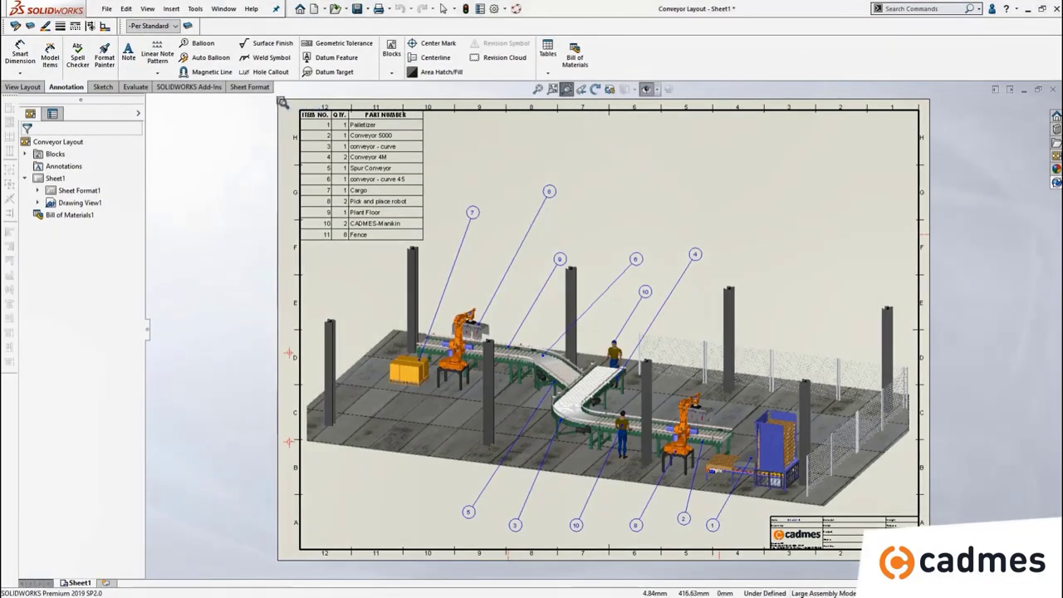
drag(282, 101, 708, 375)
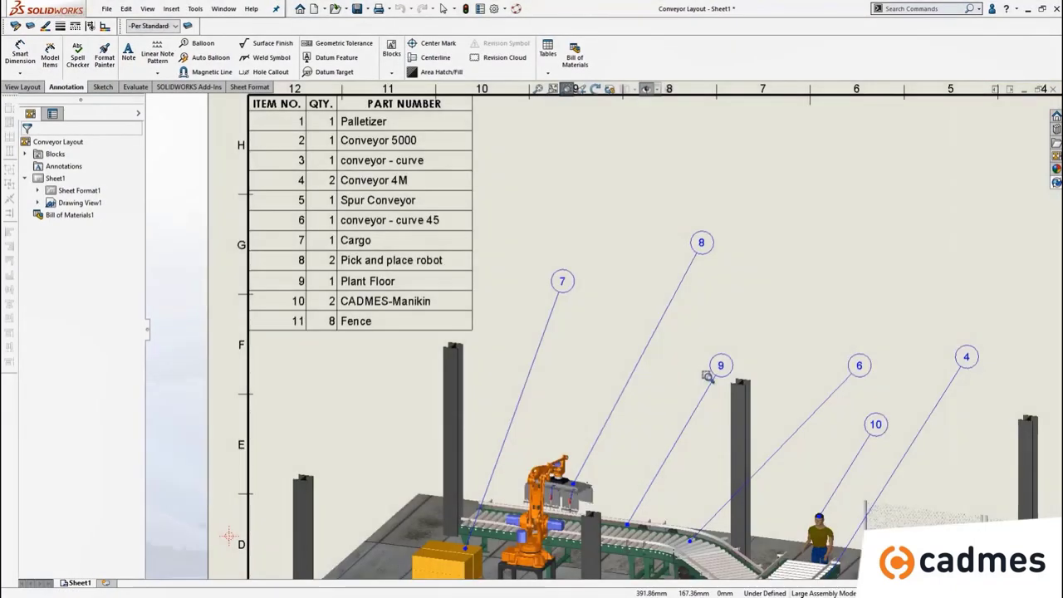
click(565, 90)
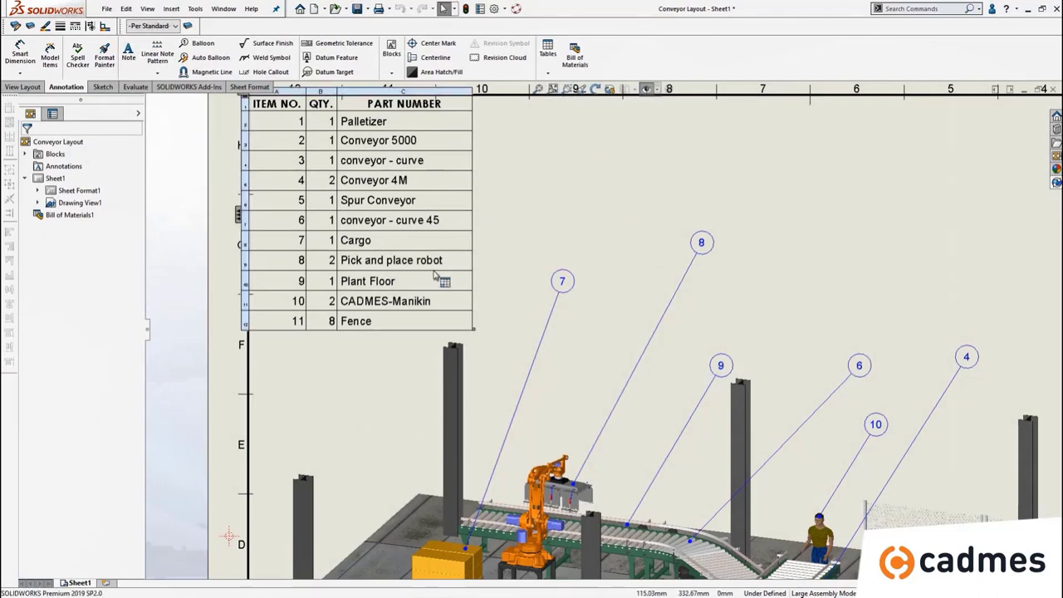
click(445, 305)
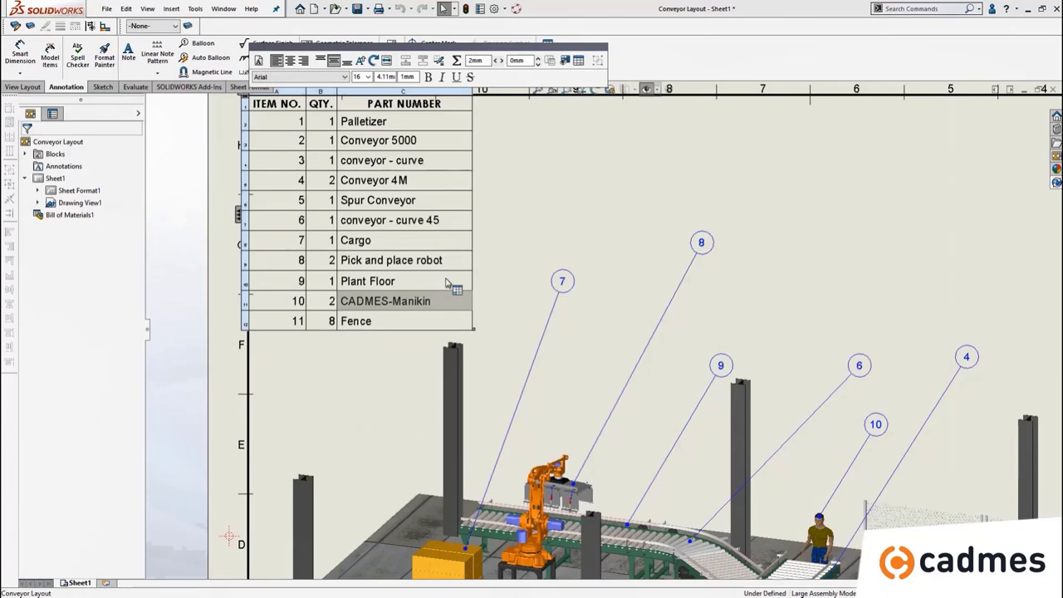
click(570, 225)
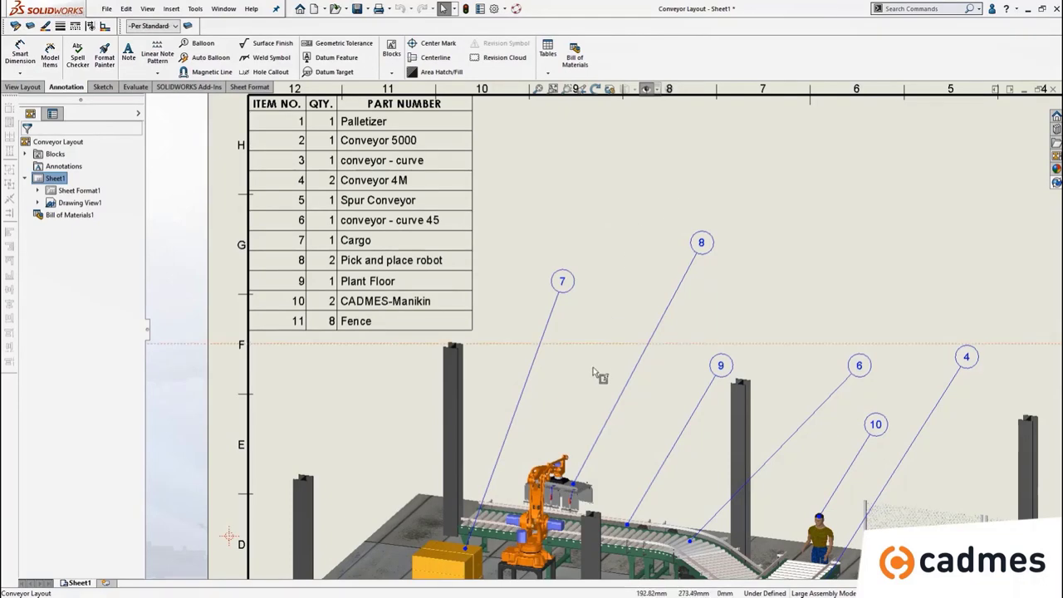
click(595, 368)
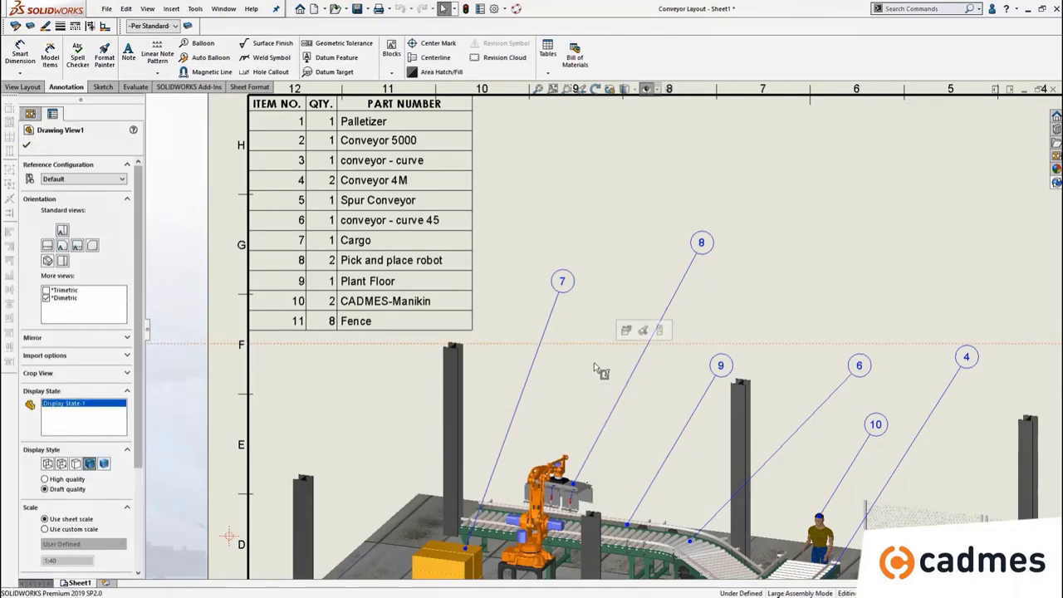
click(626, 331)
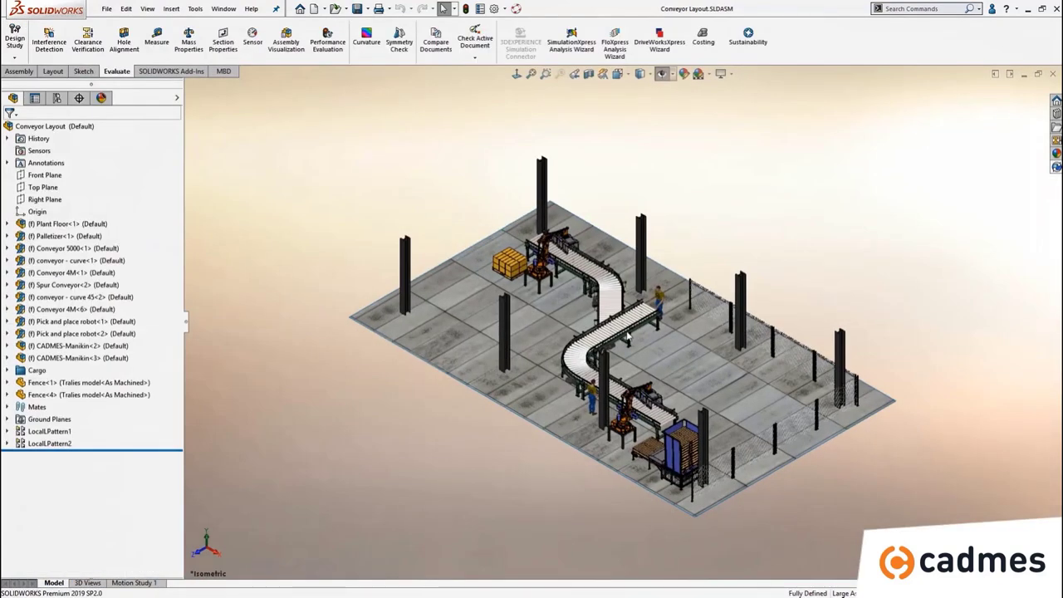
Exclude both CADMES-Manikin components of the Conveyor Layout assembly from the bill of materials
middle_drag(679, 415, 639, 321)
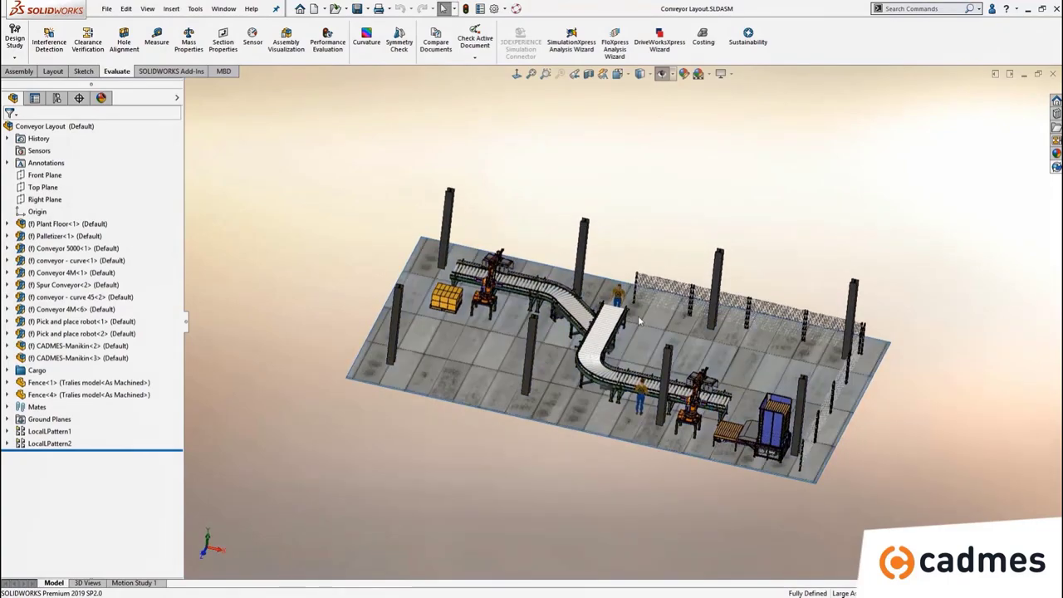
scroll(640, 322, down, 10)
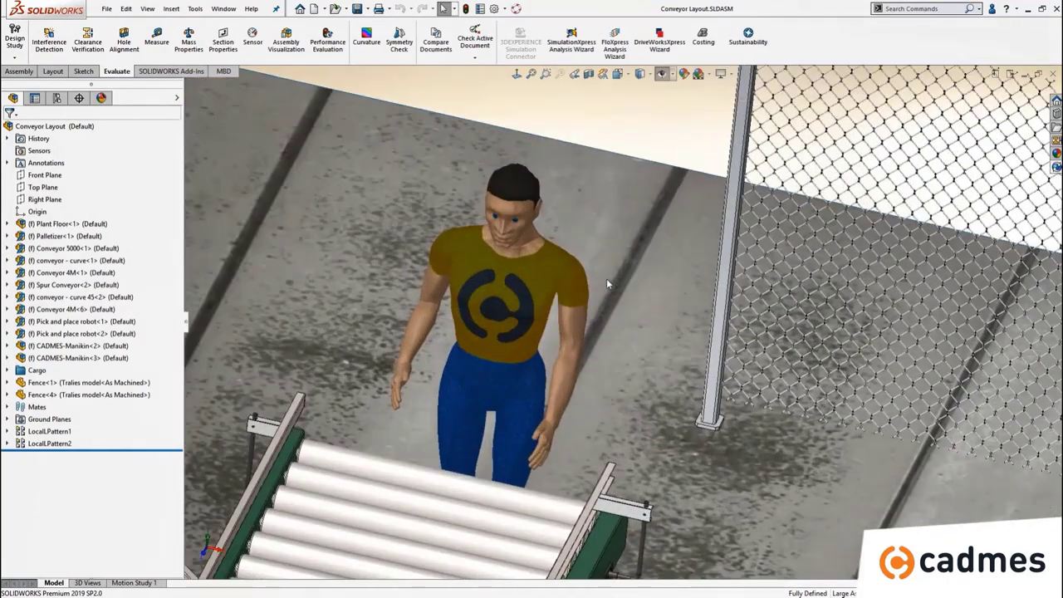
middle_drag(647, 312, 644, 308)
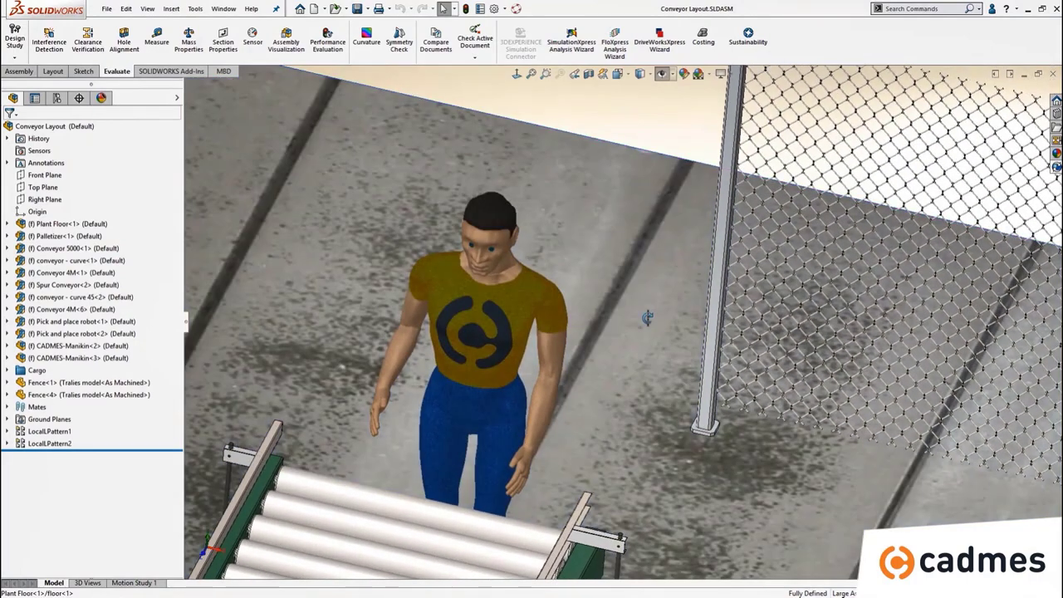
click(78, 358)
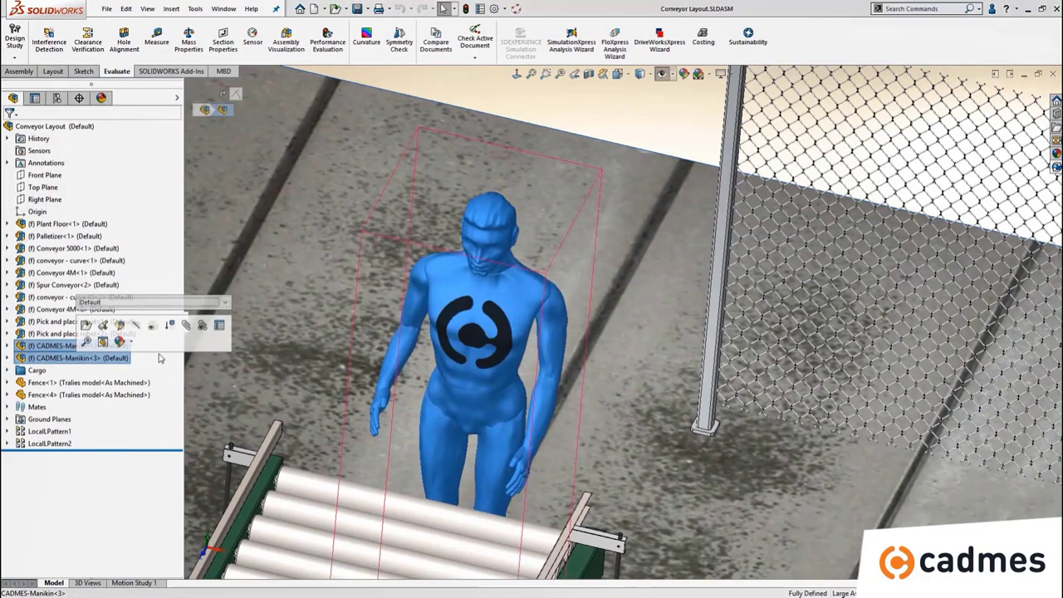
ctrl+click(78, 346)
click(219, 325)
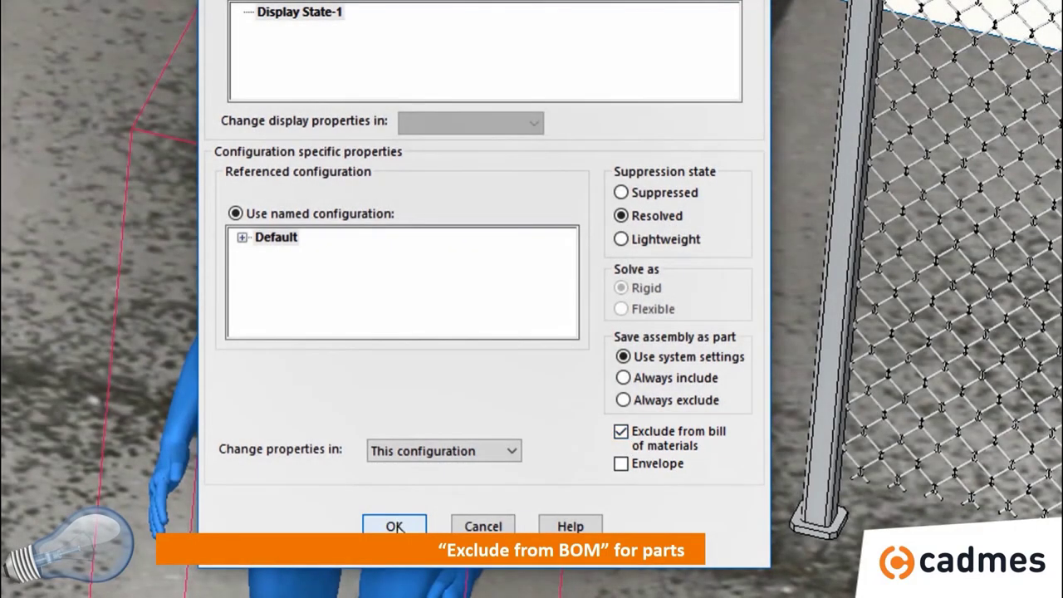
click(395, 526)
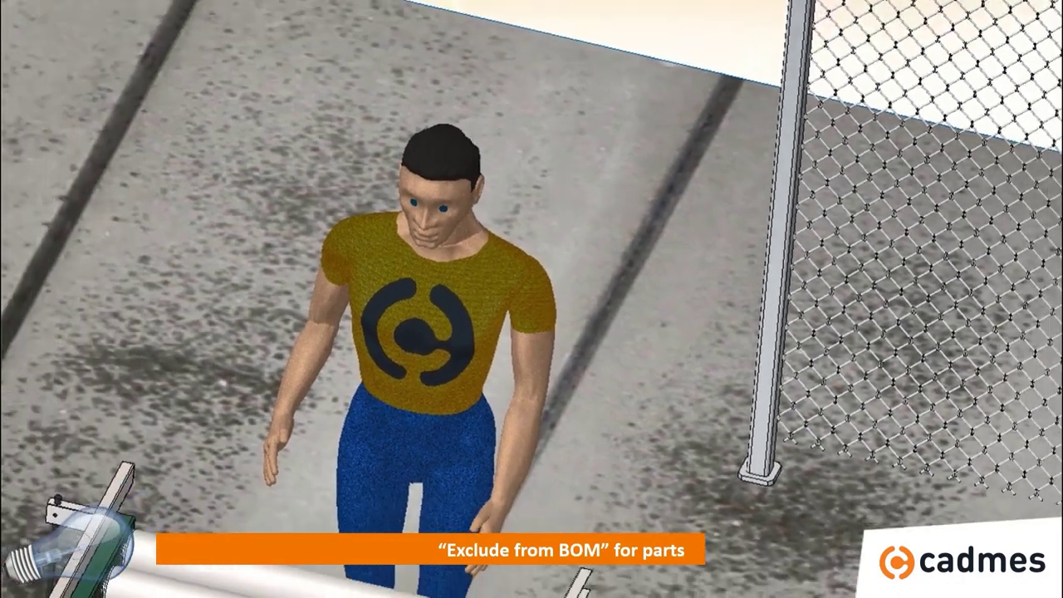
Exclude the Plant Floor component from the bill of materials through its component properties
click(28, 218)
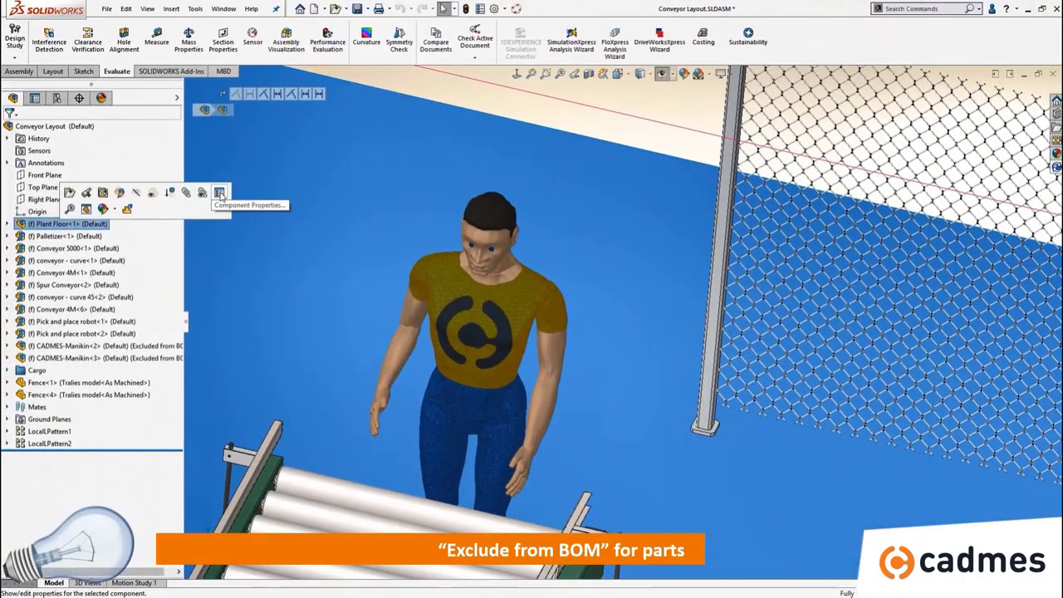
click(197, 184)
click(422, 355)
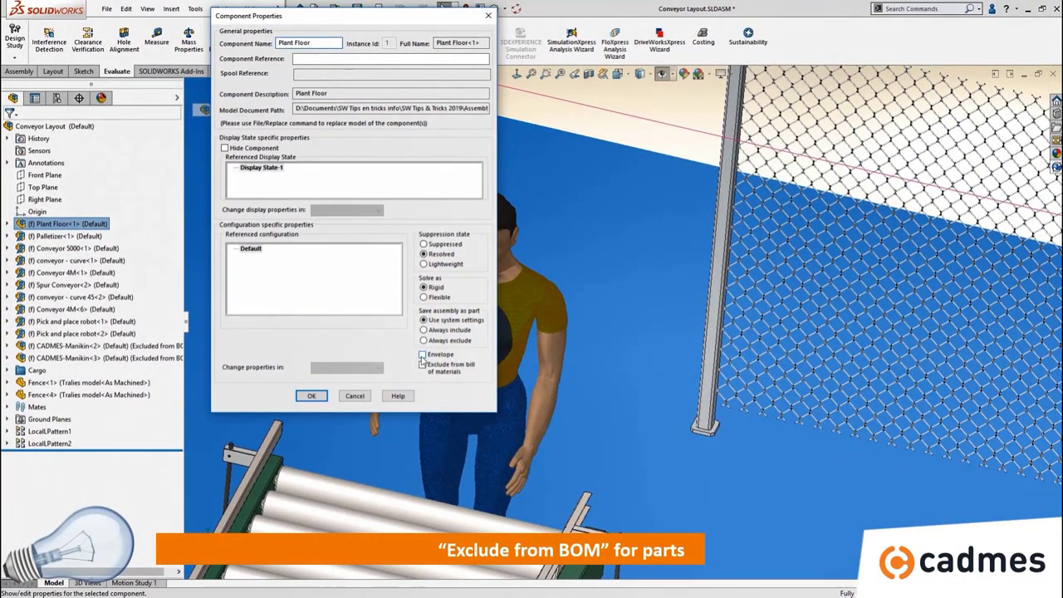
click(422, 354)
click(422, 365)
click(309, 398)
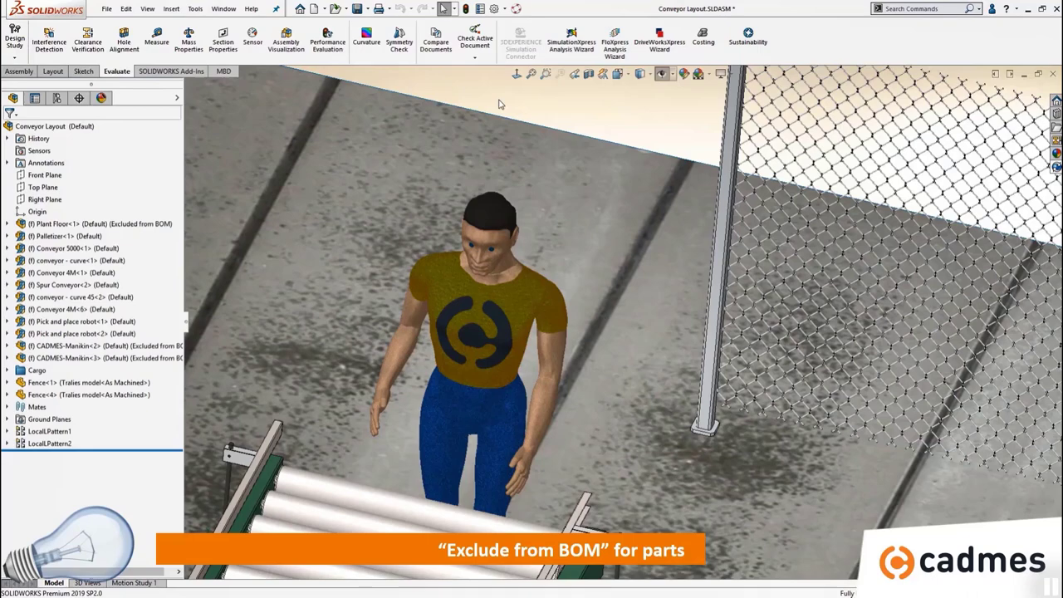
Return from the Conveyor Layout assembly to its drawing and check the bill of materials for the excluded components
key(f)
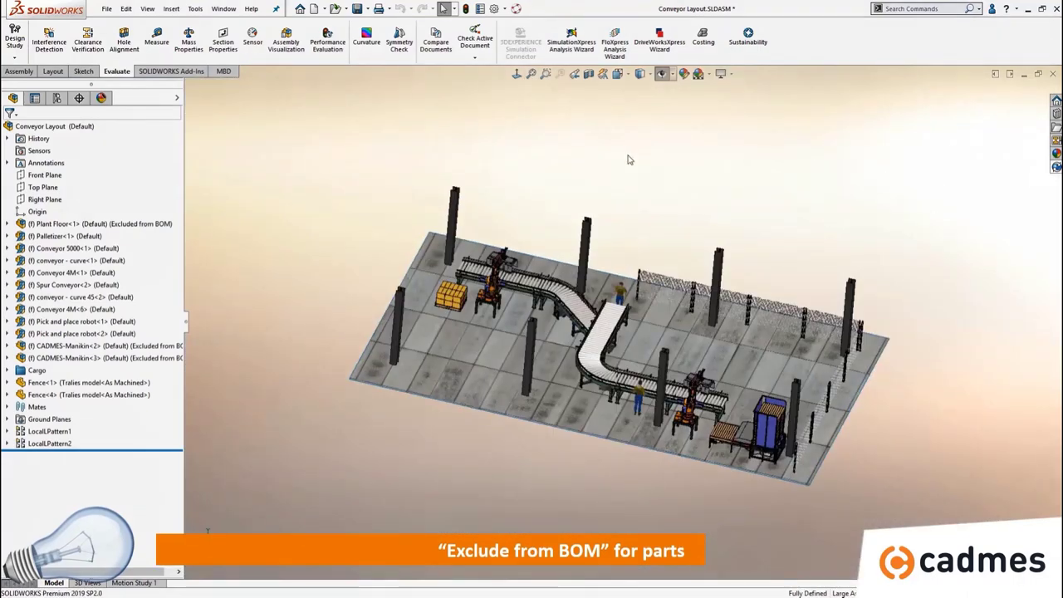
click(223, 9)
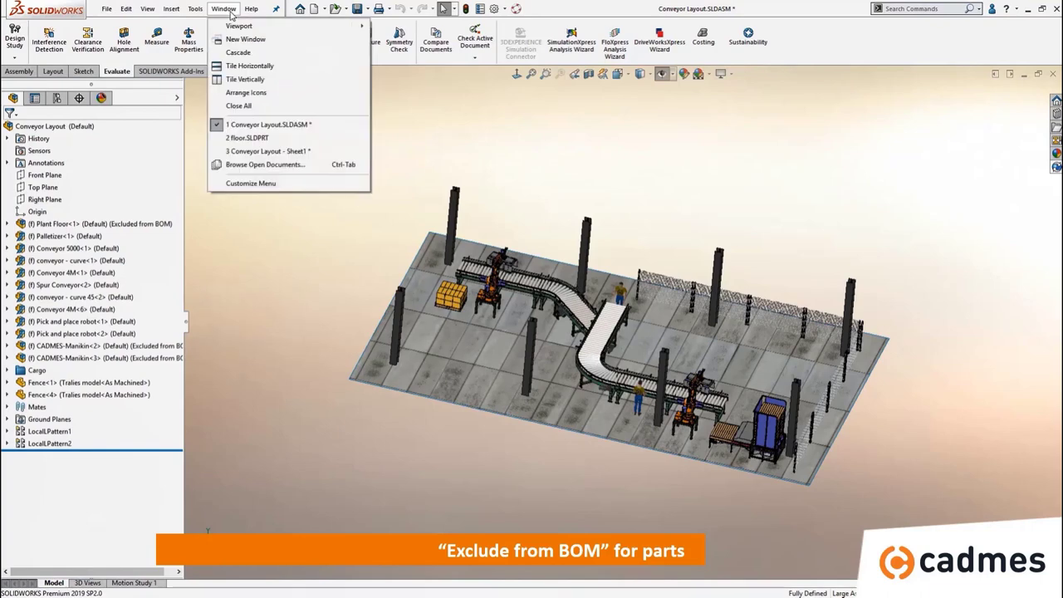
click(257, 151)
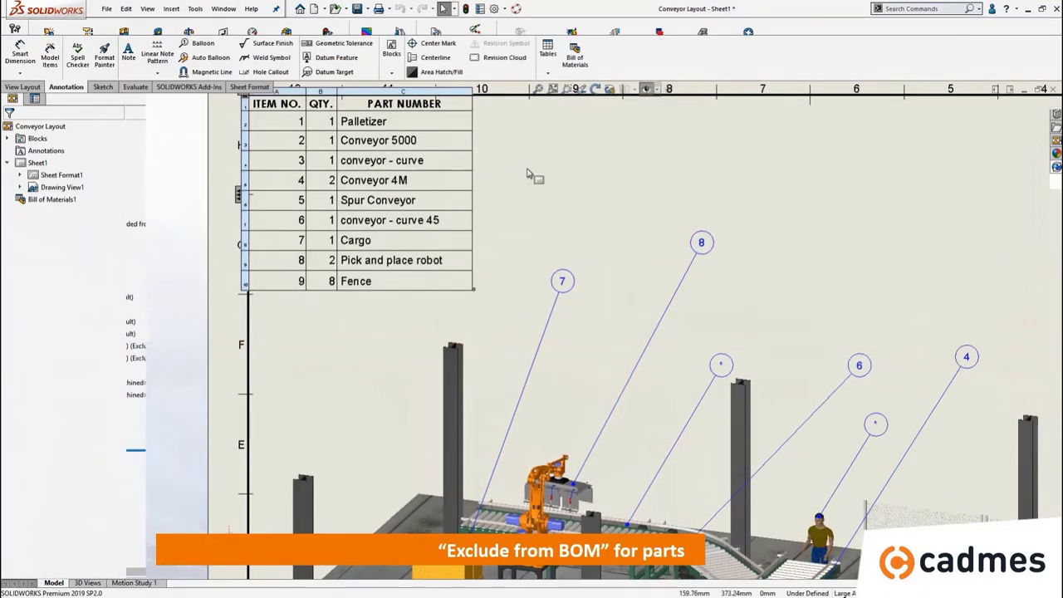
click(461, 135)
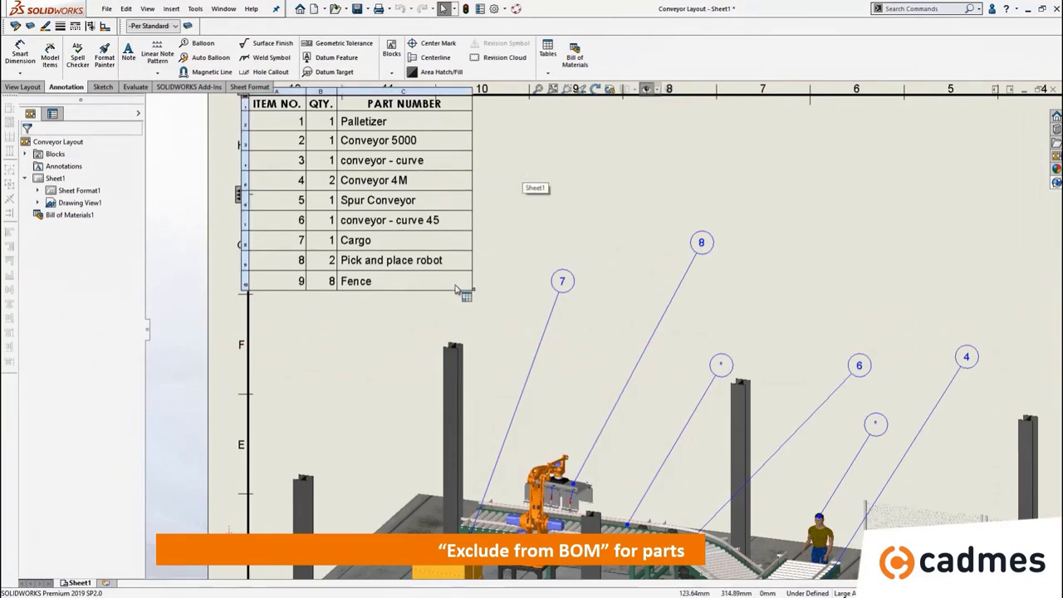
click(585, 373)
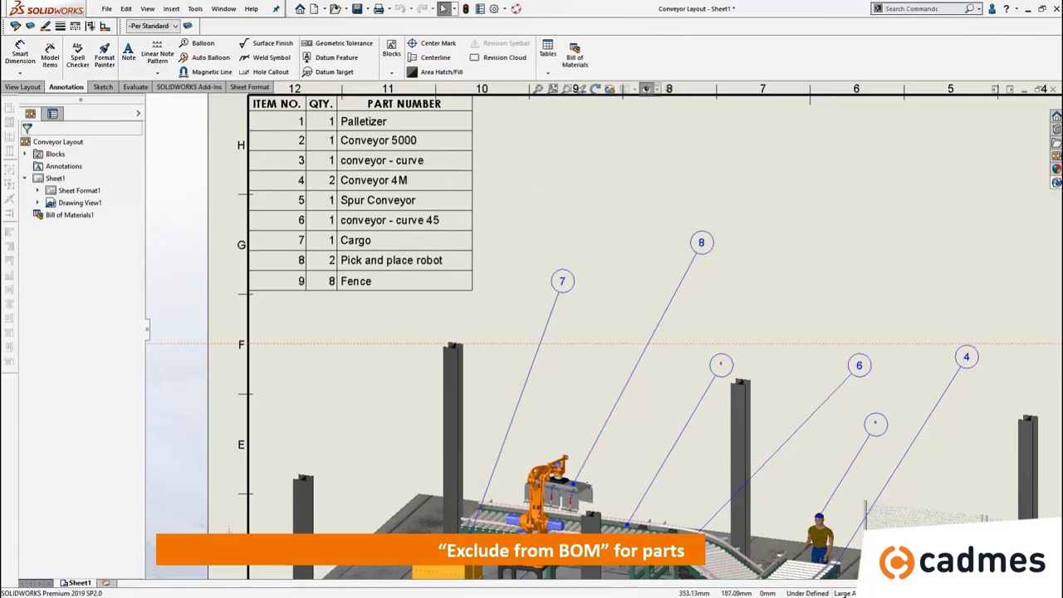
Delete the two balloons marked with an asterisk that point to the manikin and the plant floor
scroll(996, 574, down, 5)
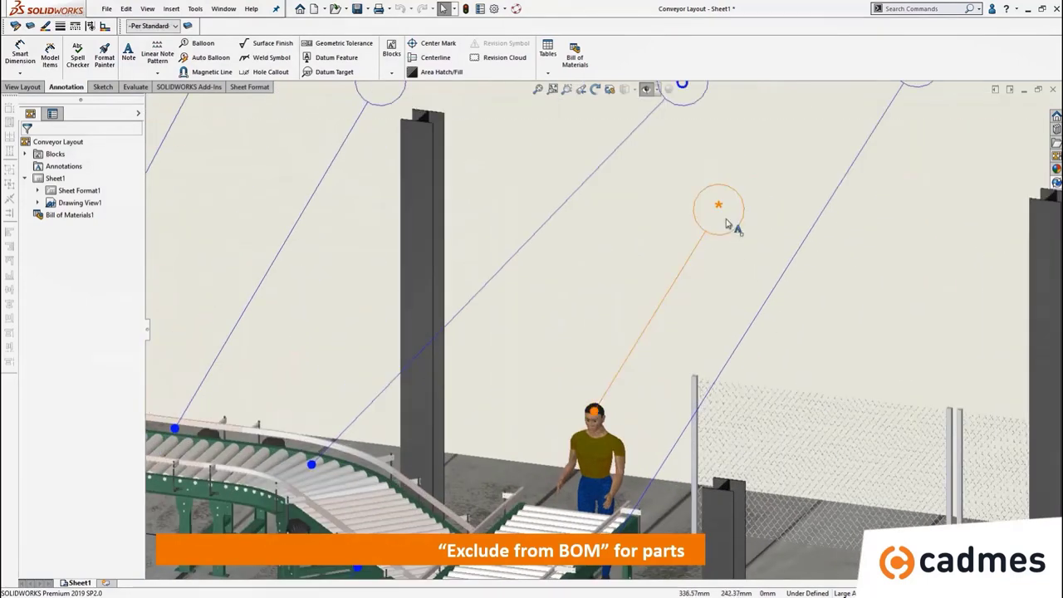
click(726, 222)
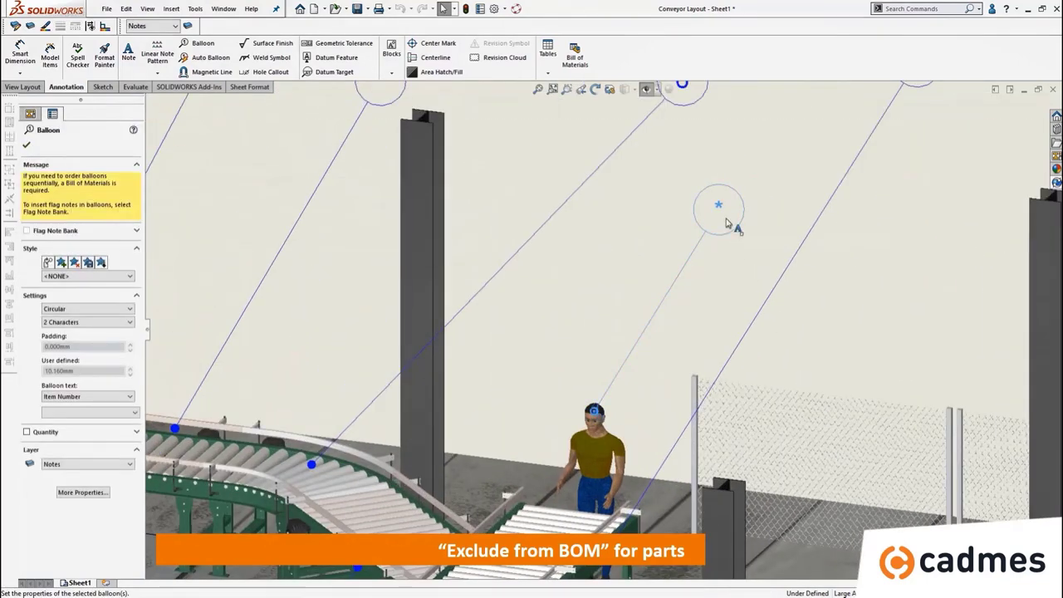
key(Escape)
scroll(522, 219, up, 1)
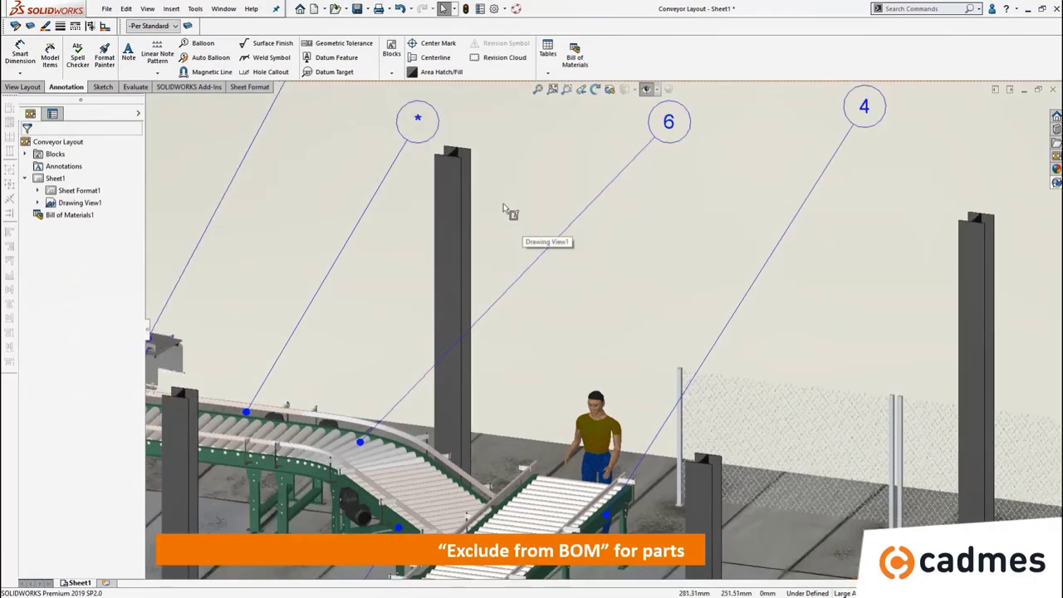
click(433, 135)
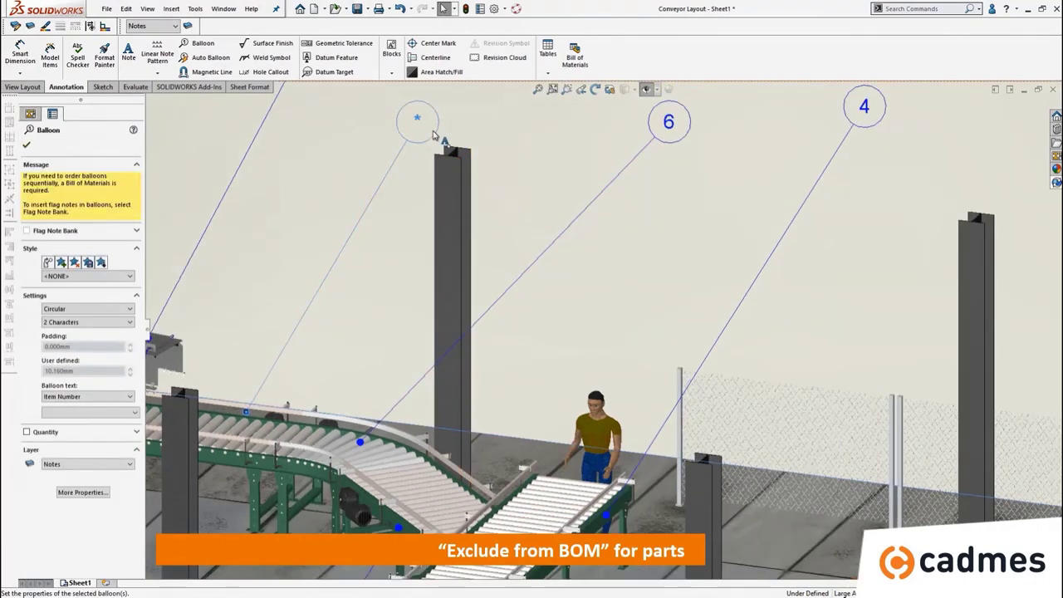
key(Delete)
key(f)
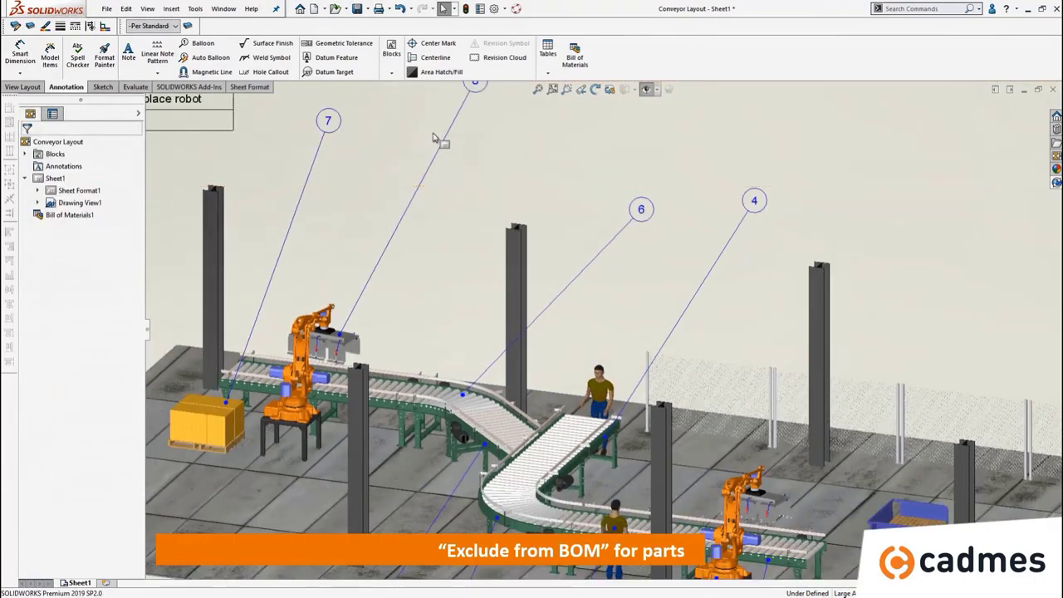
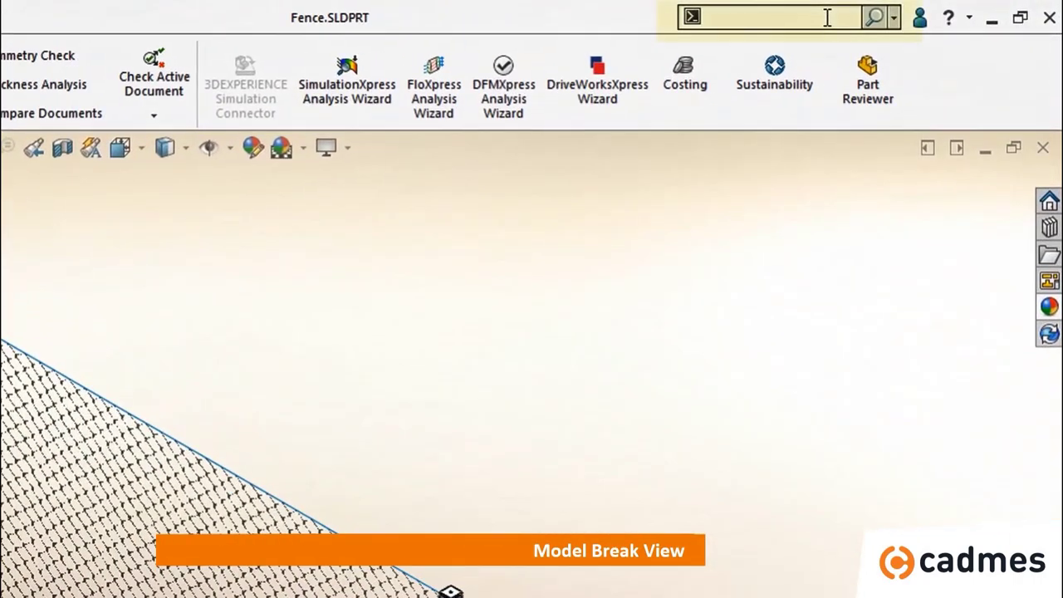
Start a Model Break View on the fence and spread the first break's planes to about 1815 mm, aligned to the Right Plane
click(827, 17)
text(break)
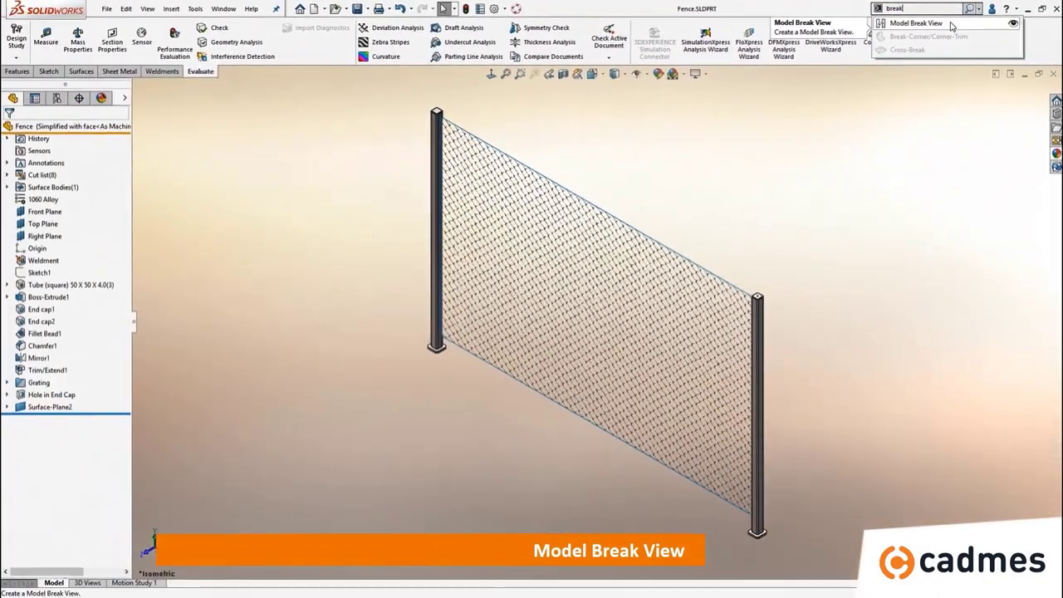
click(952, 28)
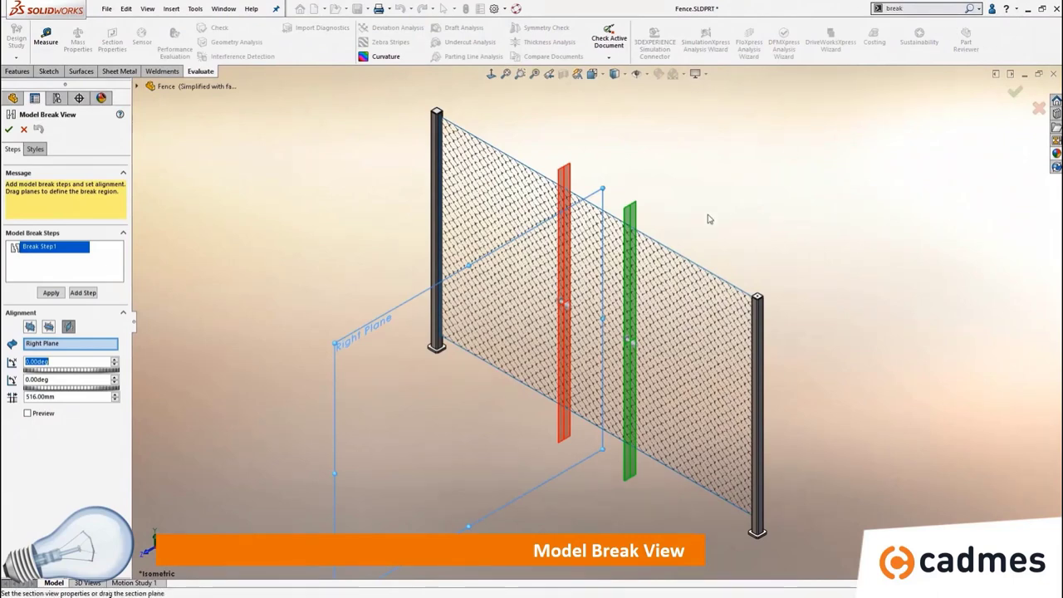
drag(571, 308, 482, 259)
drag(634, 344, 717, 392)
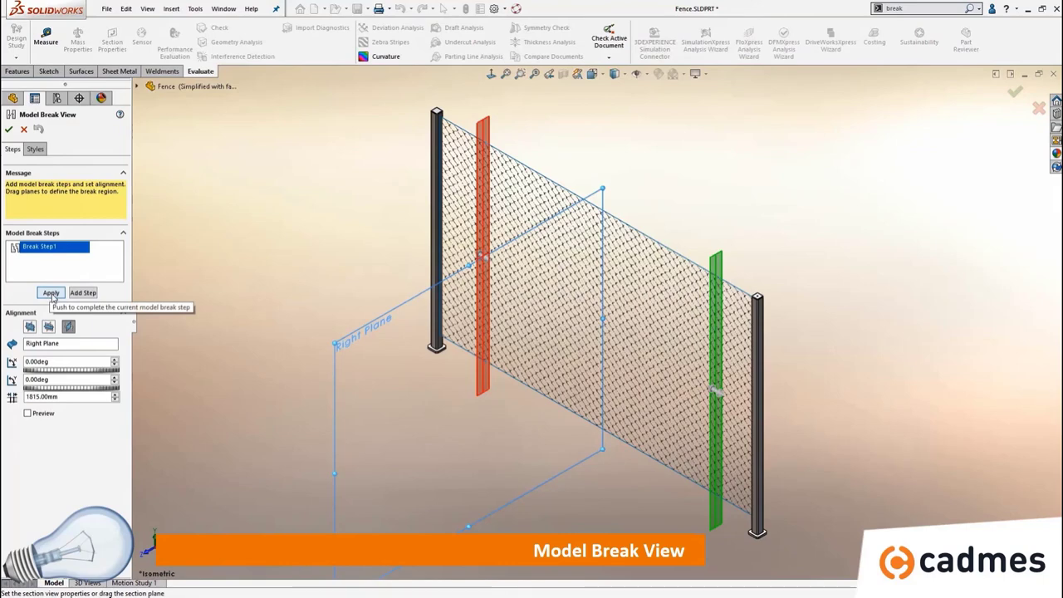
Add a second break step aligned to the Top Plane, spread its planes to about 1017 mm, and apply it
click(77, 293)
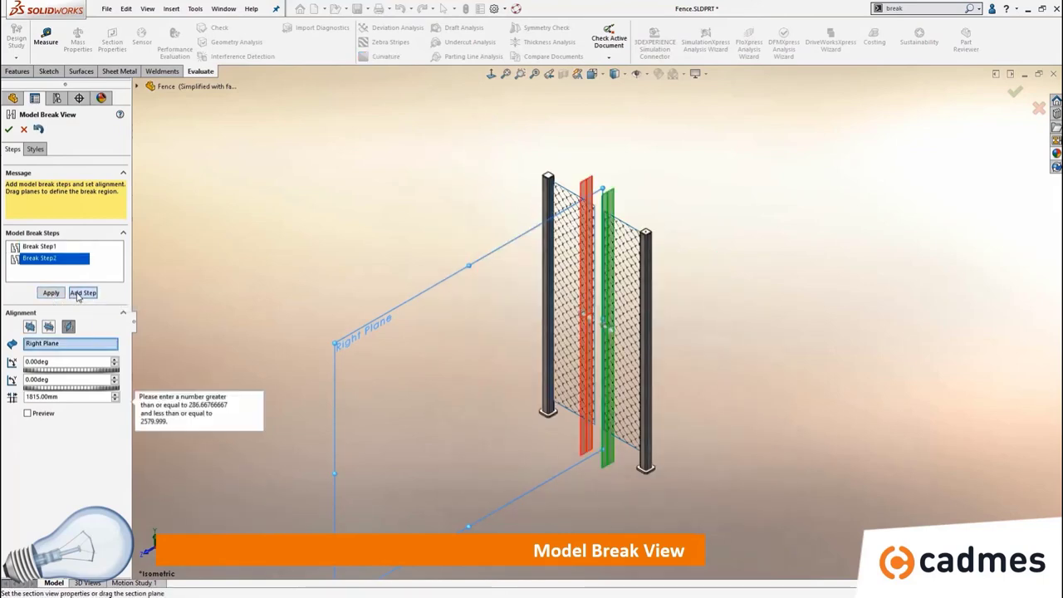
click(48, 327)
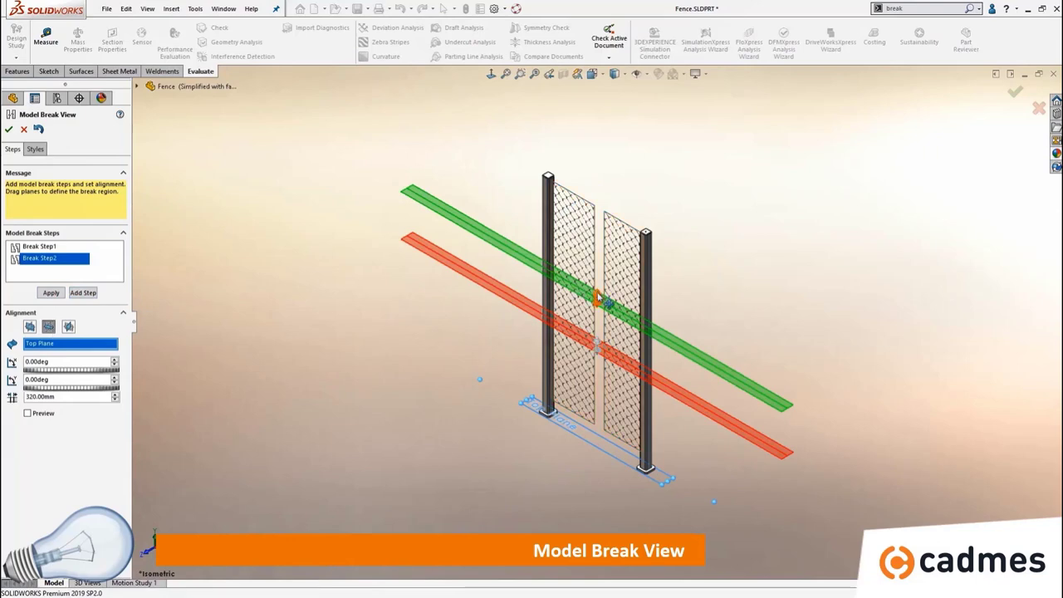
drag(603, 300, 612, 254)
drag(607, 359, 608, 409)
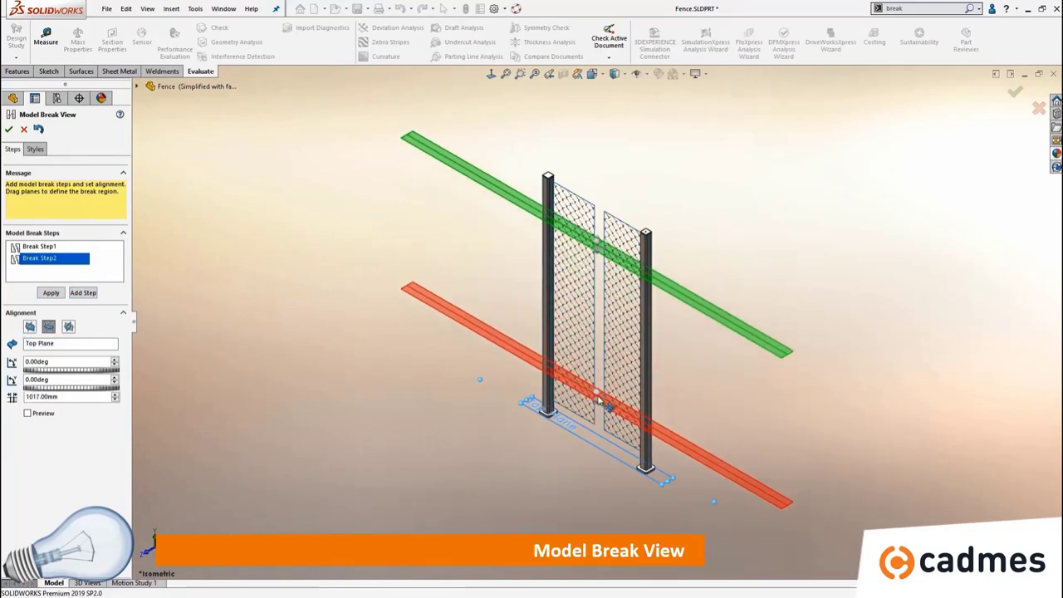
click(51, 293)
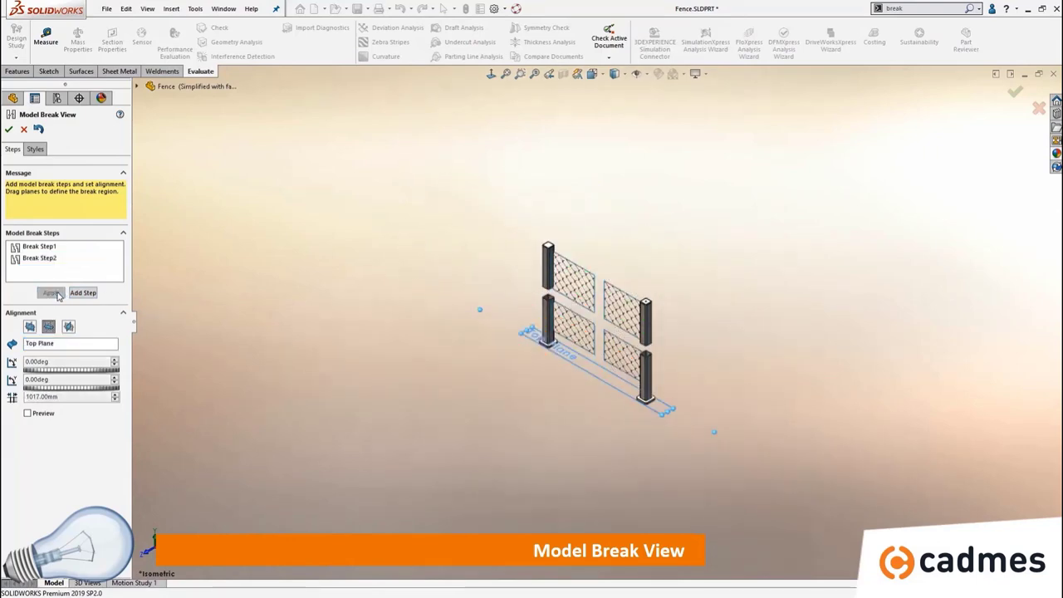
Set the break gap to 200 mm in the style properties and accept the model break view
click(35, 150)
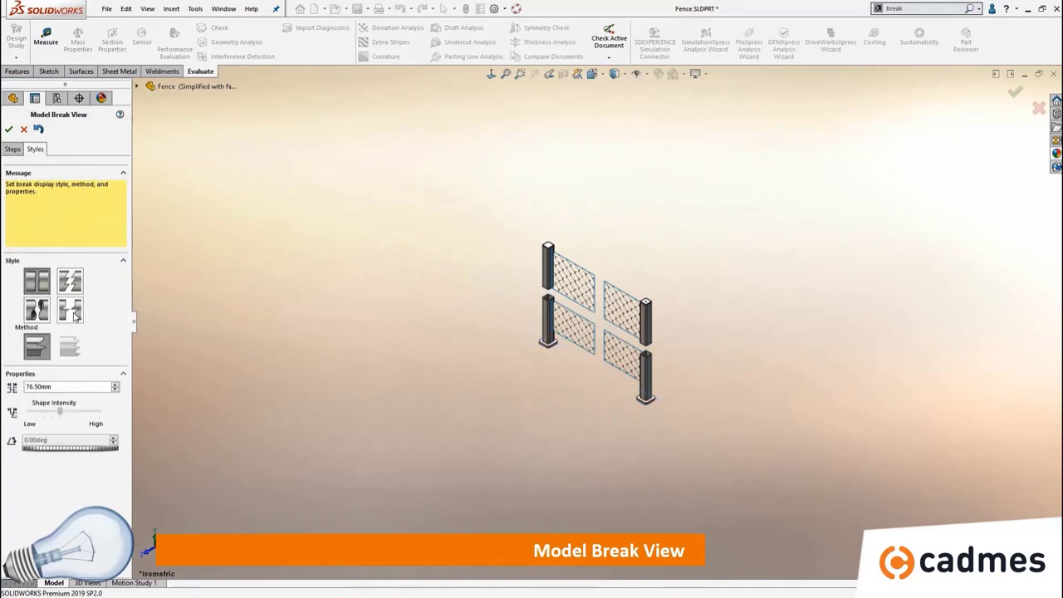
double_click(33, 387)
key(Return)
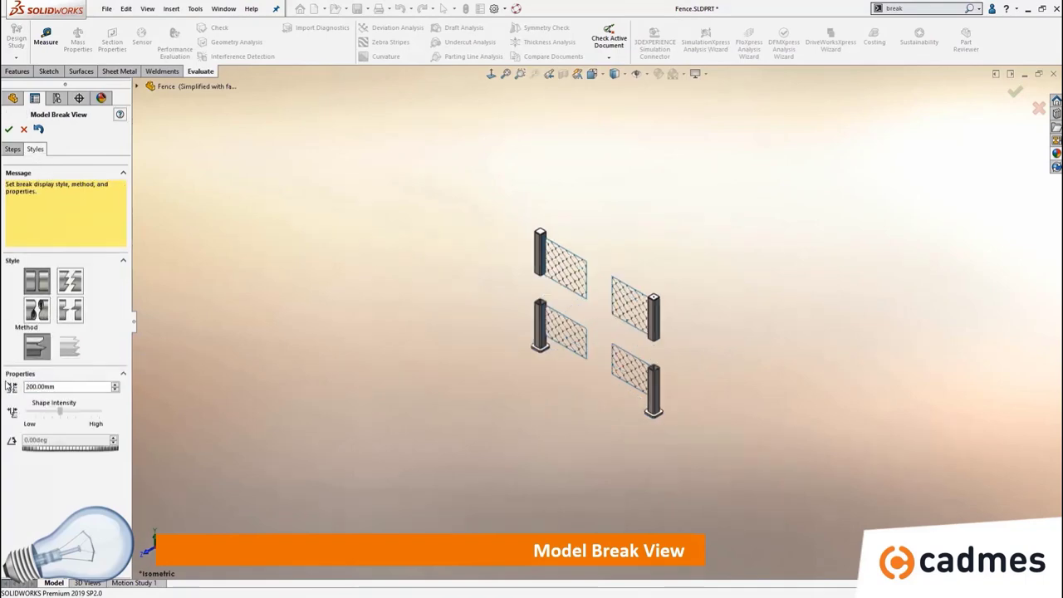
click(8, 129)
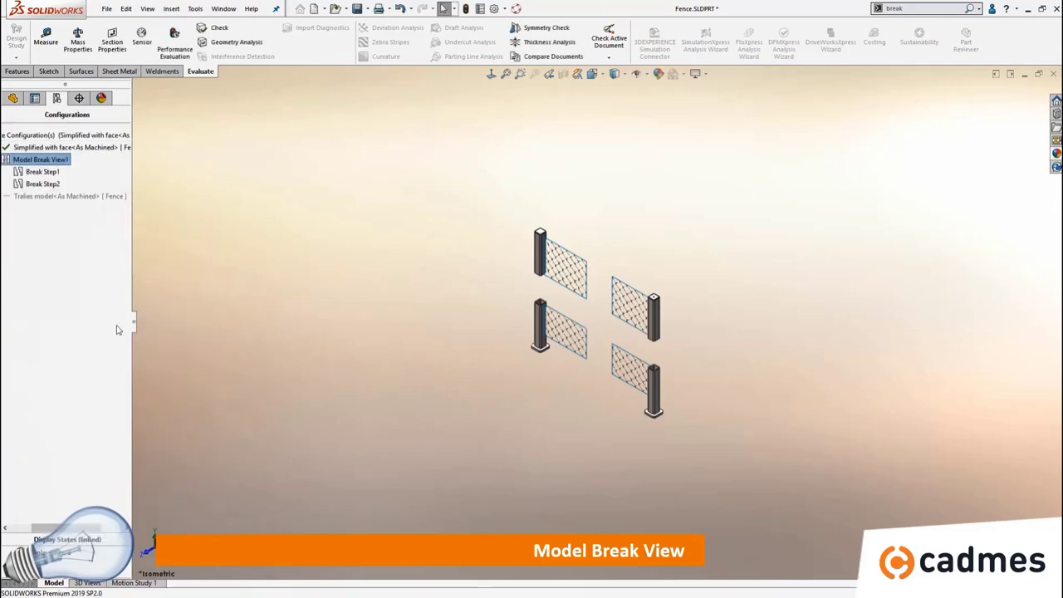
Examine the model break view under the Fence configurations and up close, and return to the part's feature tree
drag(83, 528, 61, 529)
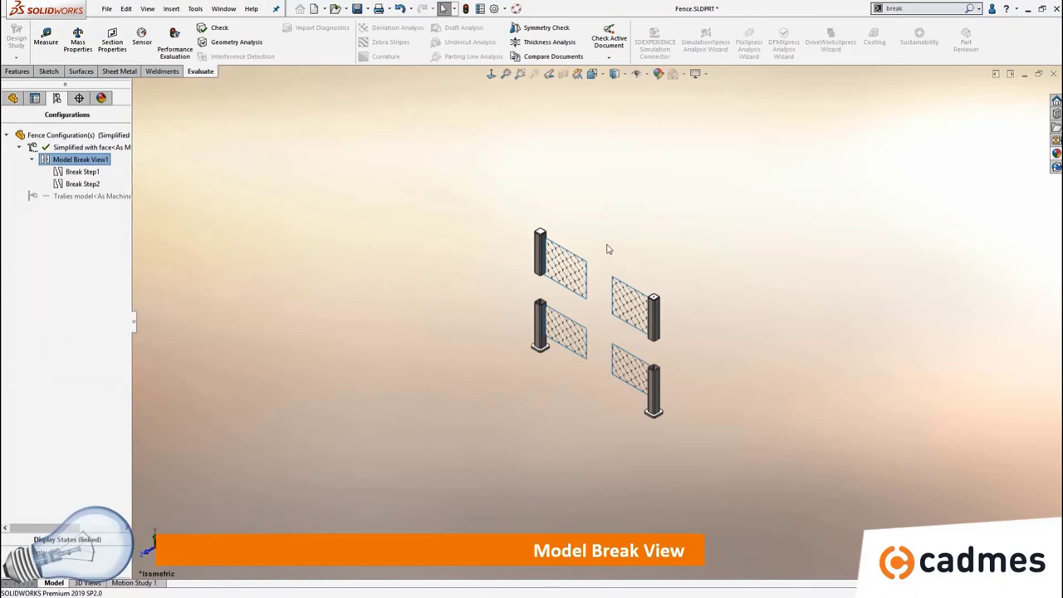
scroll(589, 271, down, 3)
scroll(611, 462, down, 3)
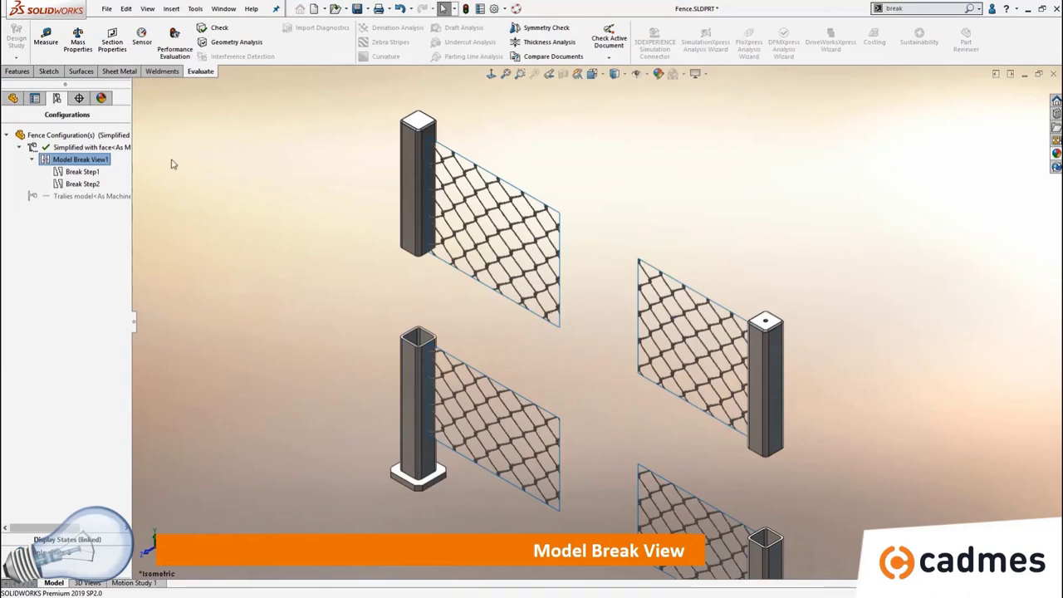
click(13, 98)
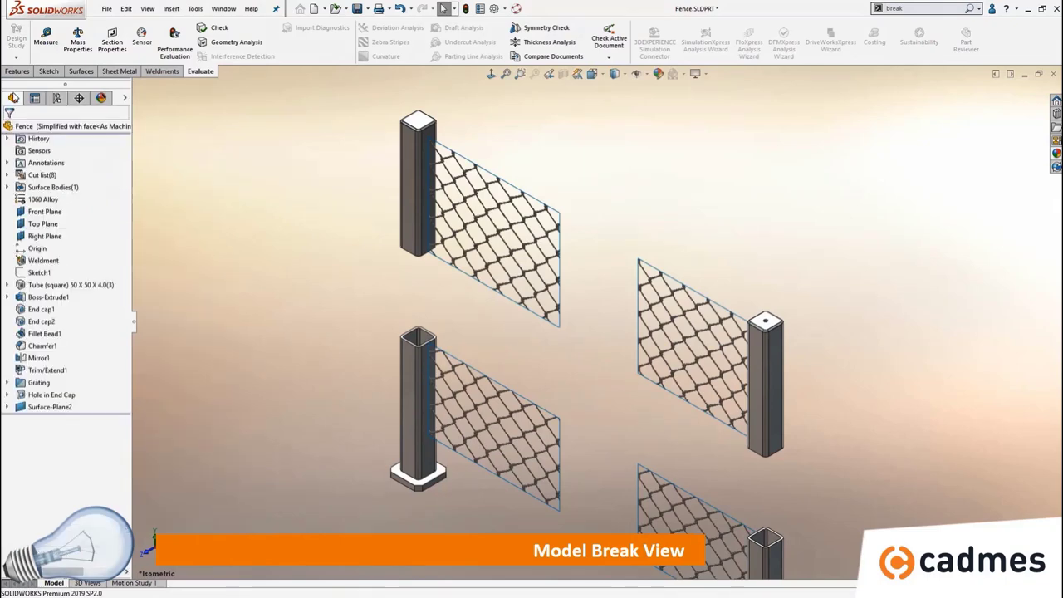
click(8, 175)
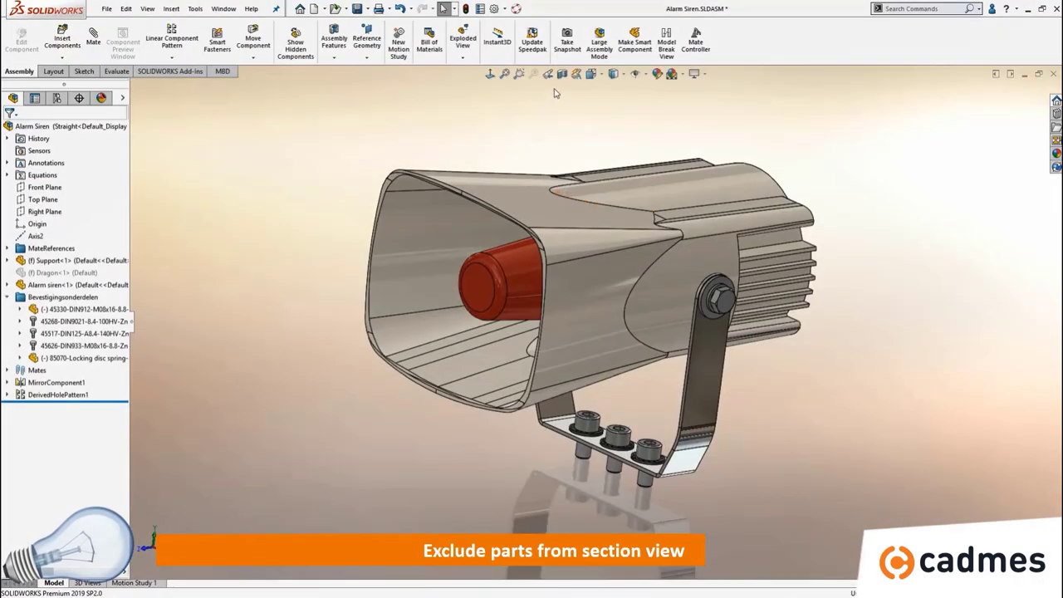
Start a section view of the Alarm Siren assembly, try another reference plane, and set the section to the Front Plane
click(562, 75)
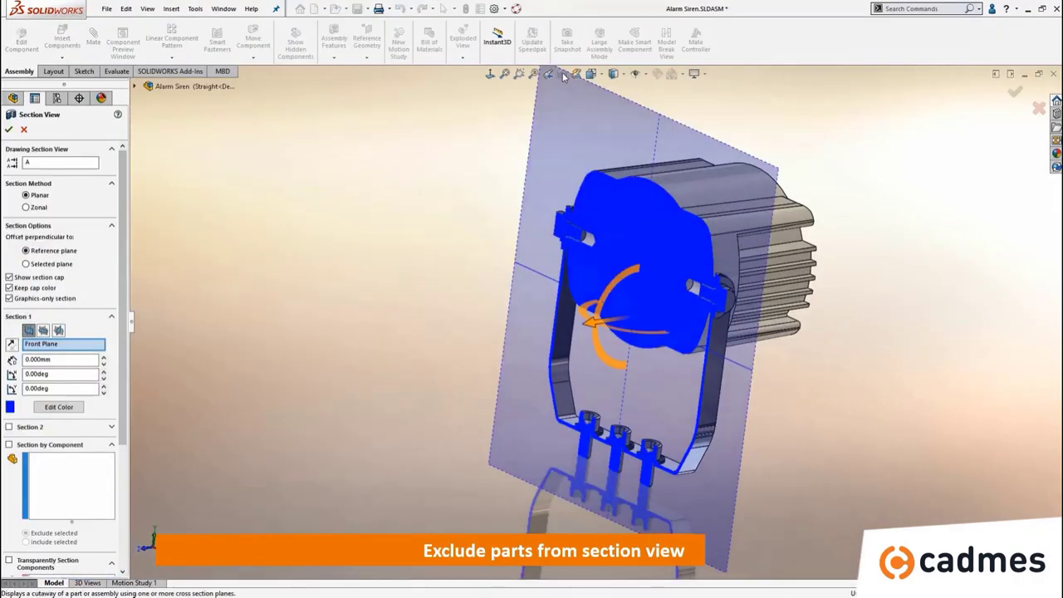
click(43, 329)
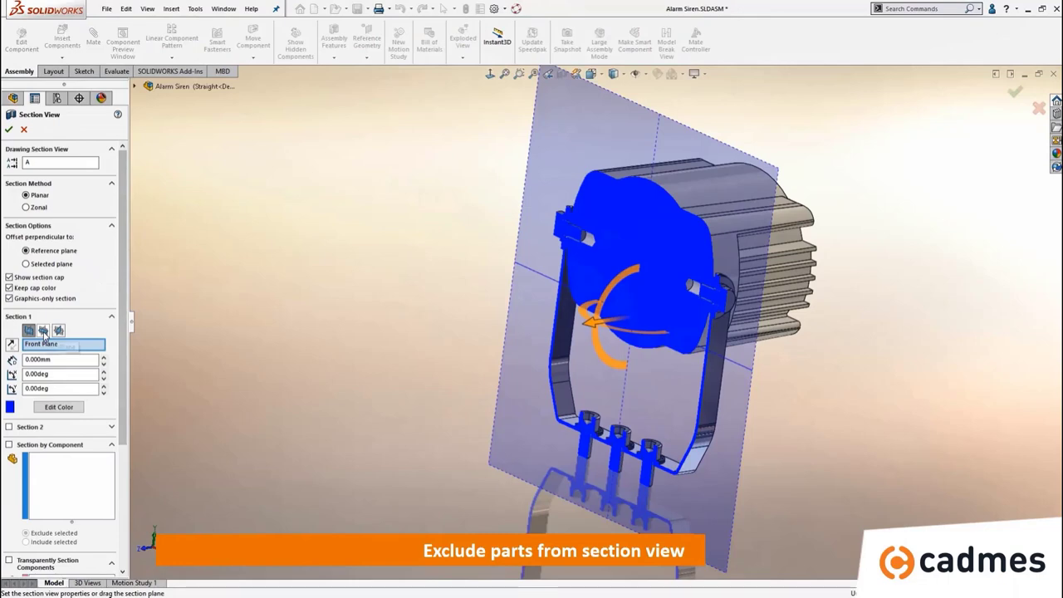
click(29, 330)
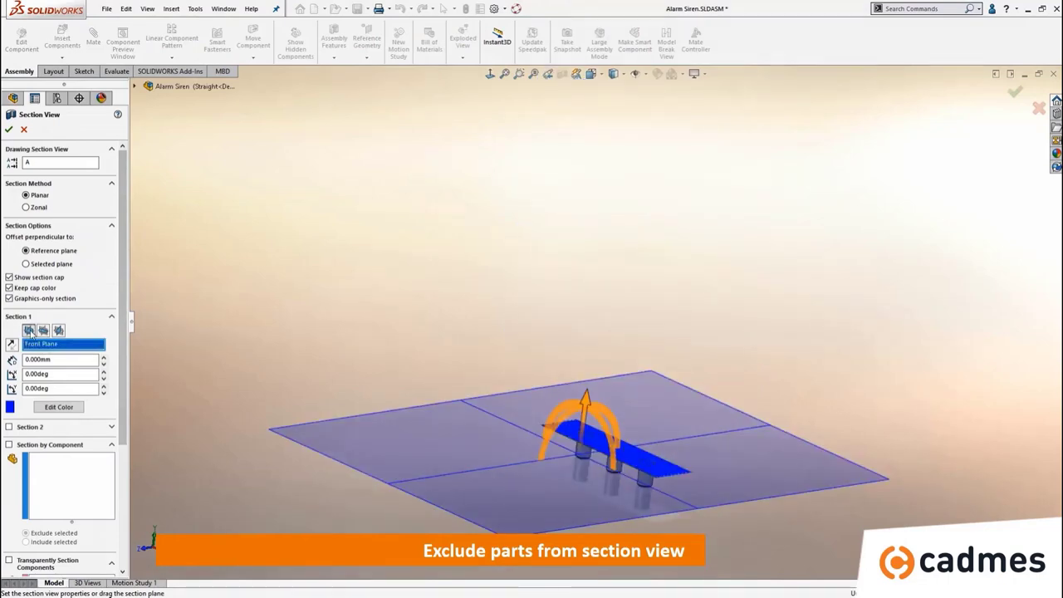
Exclude the three hex socket head screws at the bracket's base and their locking disc springs from the section by component
click(66, 486)
click(590, 448)
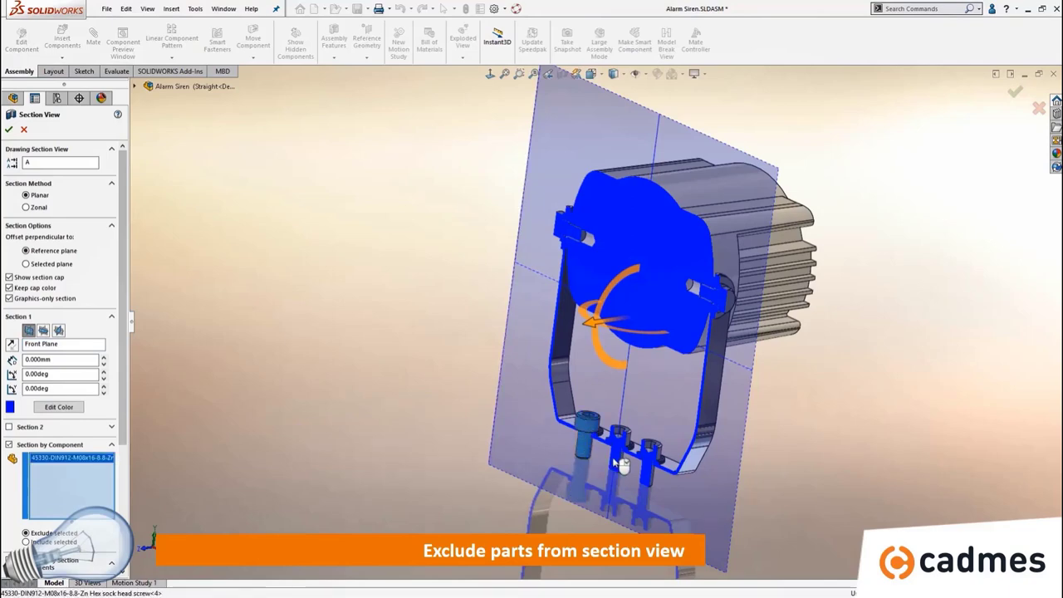
click(619, 453)
click(652, 481)
scroll(652, 477, up, 5)
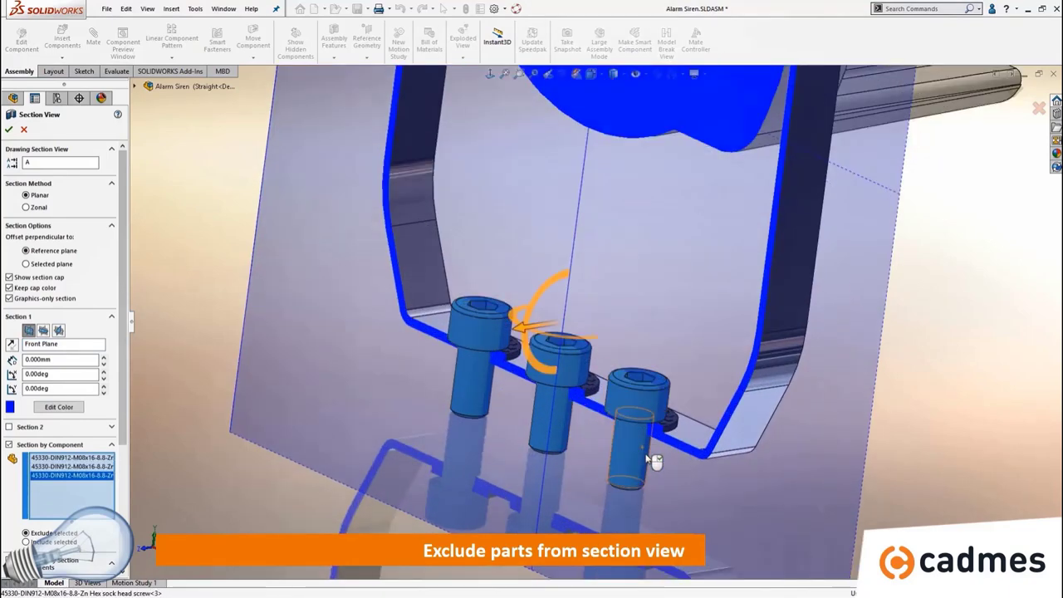
click(664, 428)
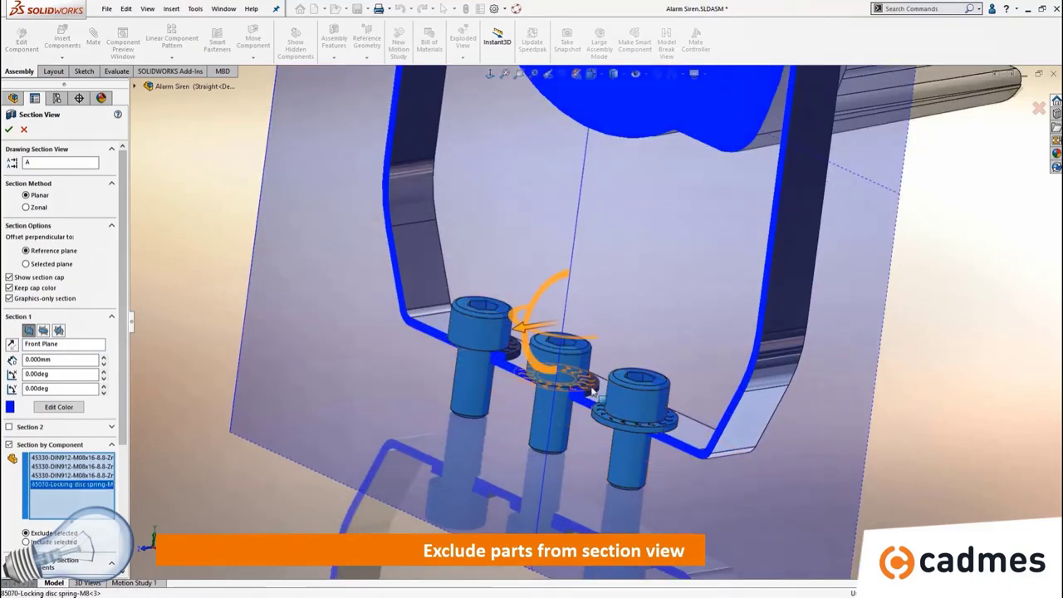
click(550, 365)
click(513, 355)
scroll(582, 324, up, 5)
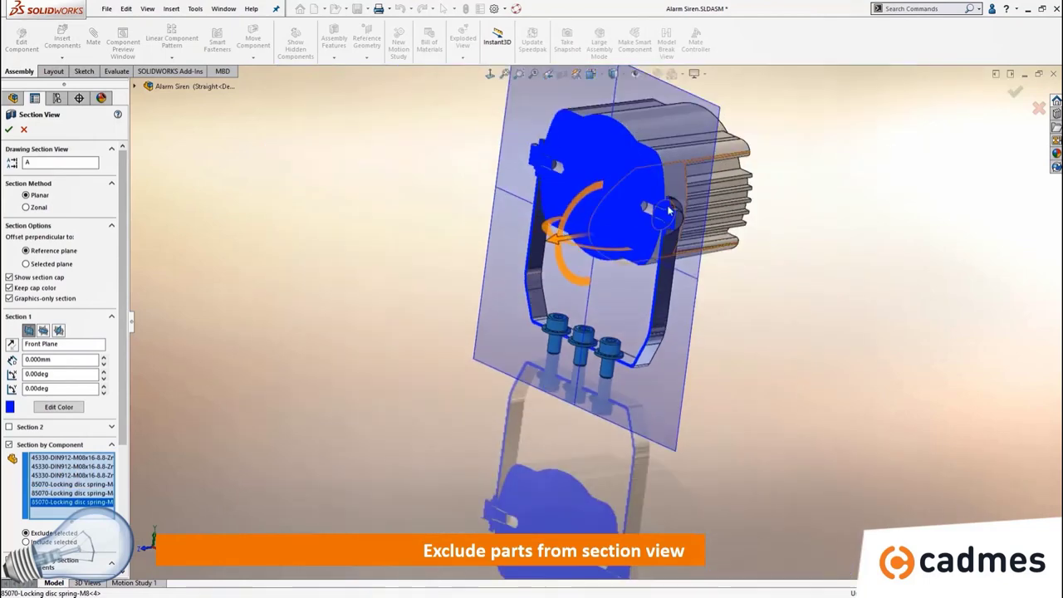
Exclude the two DIN933 hex screws on the bracket's sides and their DIN9021 and DIN125 washers from the section by component
scroll(650, 284, down, 6)
click(629, 277)
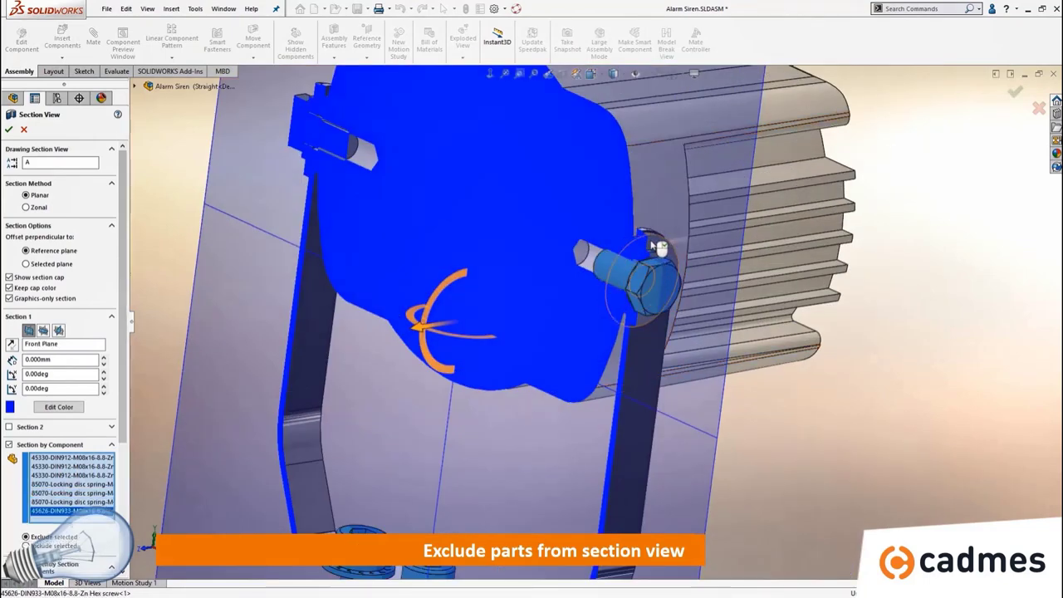
click(654, 262)
click(656, 276)
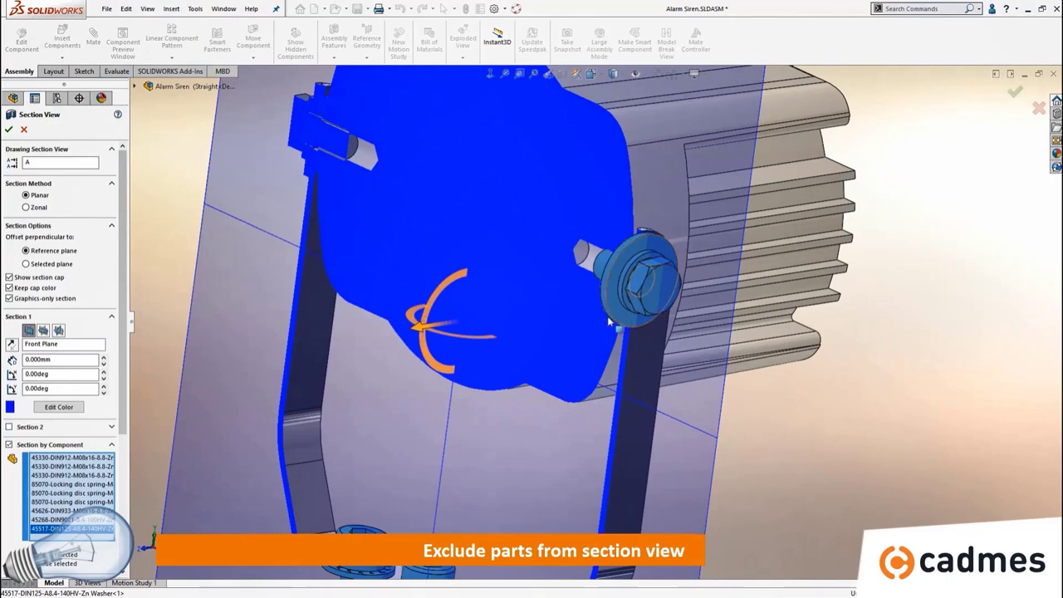
click(325, 146)
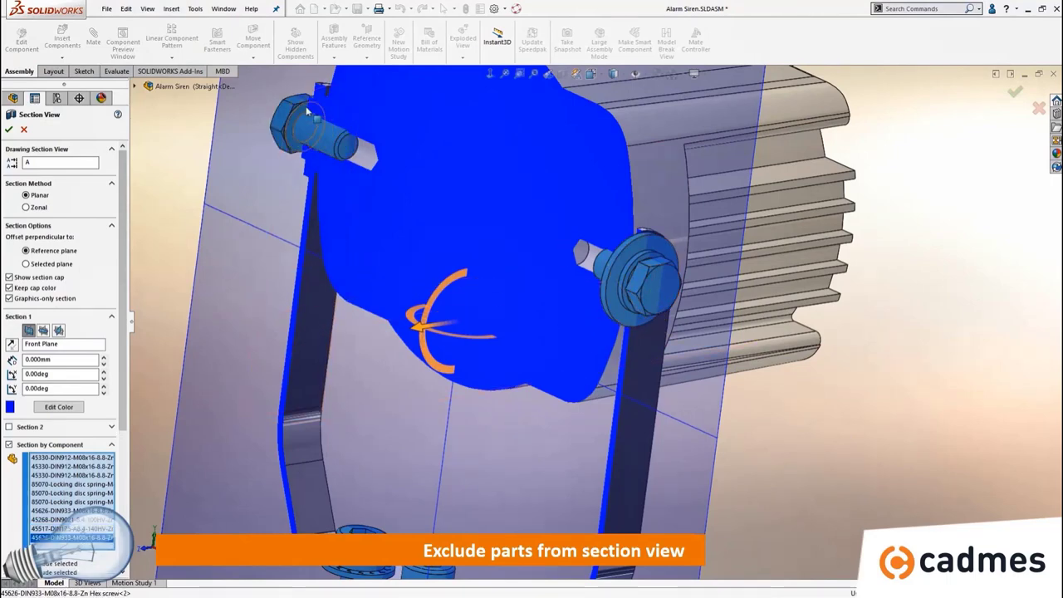
scroll(332, 146, down, 4)
click(415, 154)
middle_drag(384, 177, 402, 230)
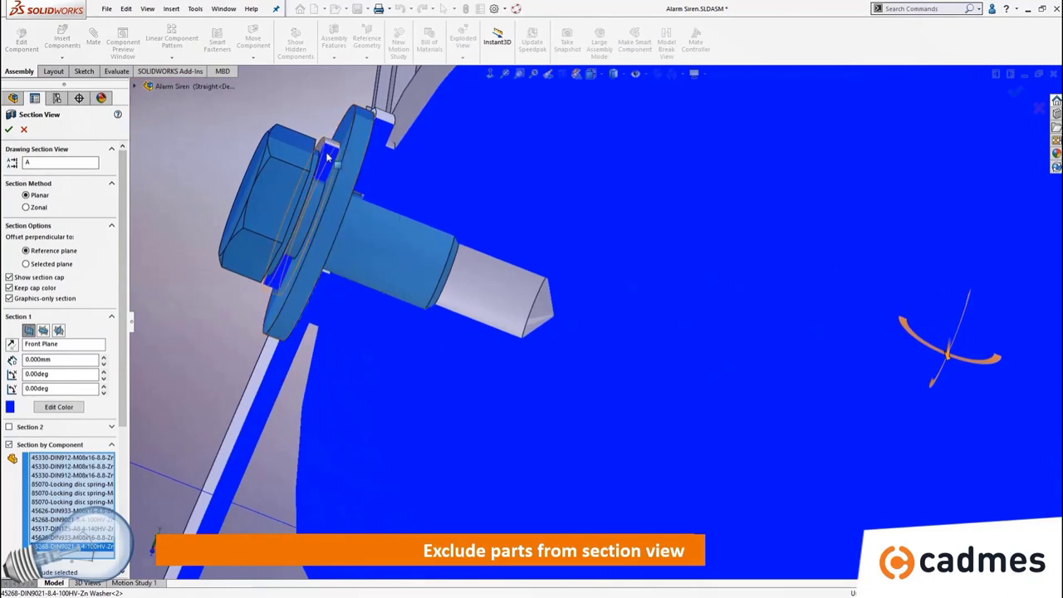
click(373, 125)
key(ctrl+7)
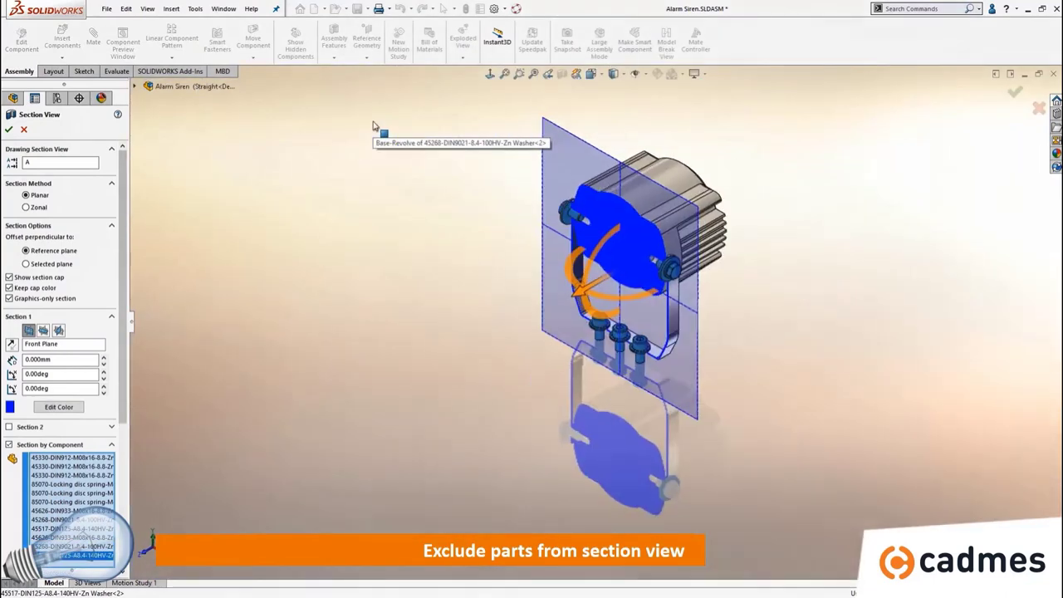
Accept the section view, examine the excluded fasteners up close, and turn the section view off
click(9, 129)
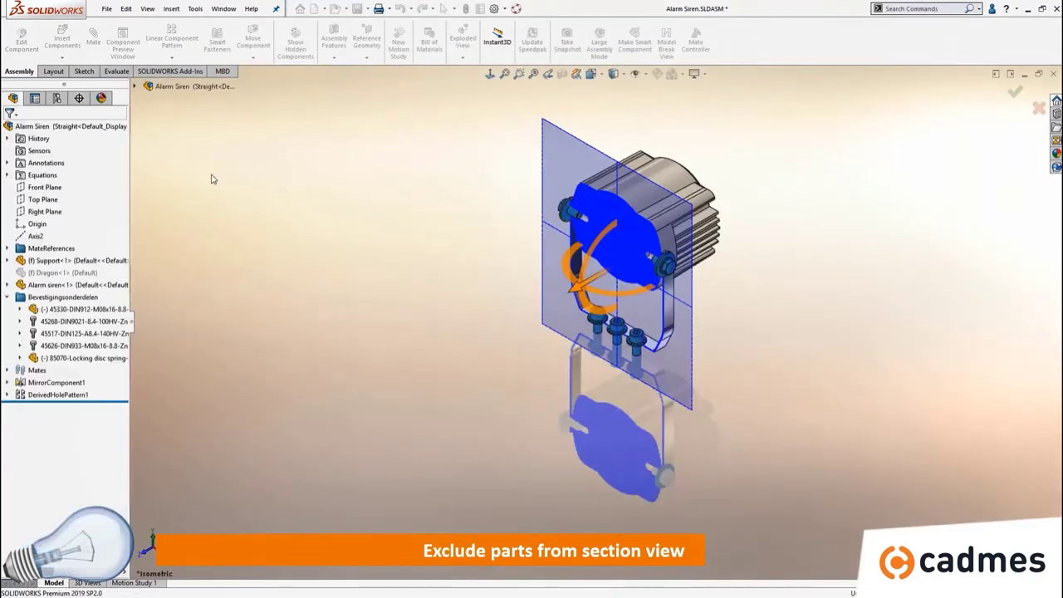
scroll(631, 250, down, 5)
middle_drag(609, 275, 637, 304)
scroll(767, 153, down, 2)
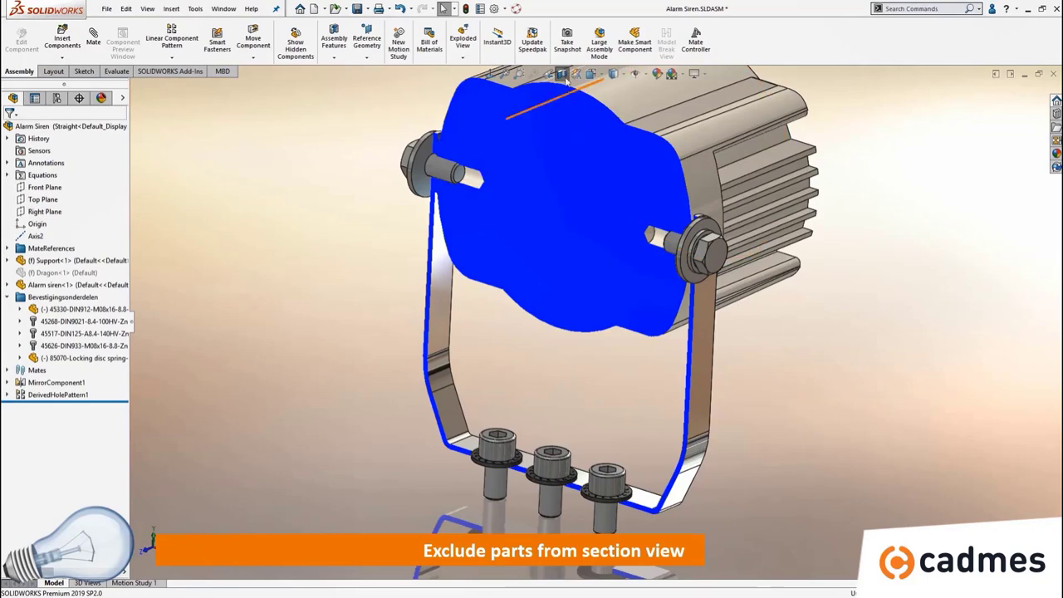
click(558, 105)
scroll(638, 363, up, 4)
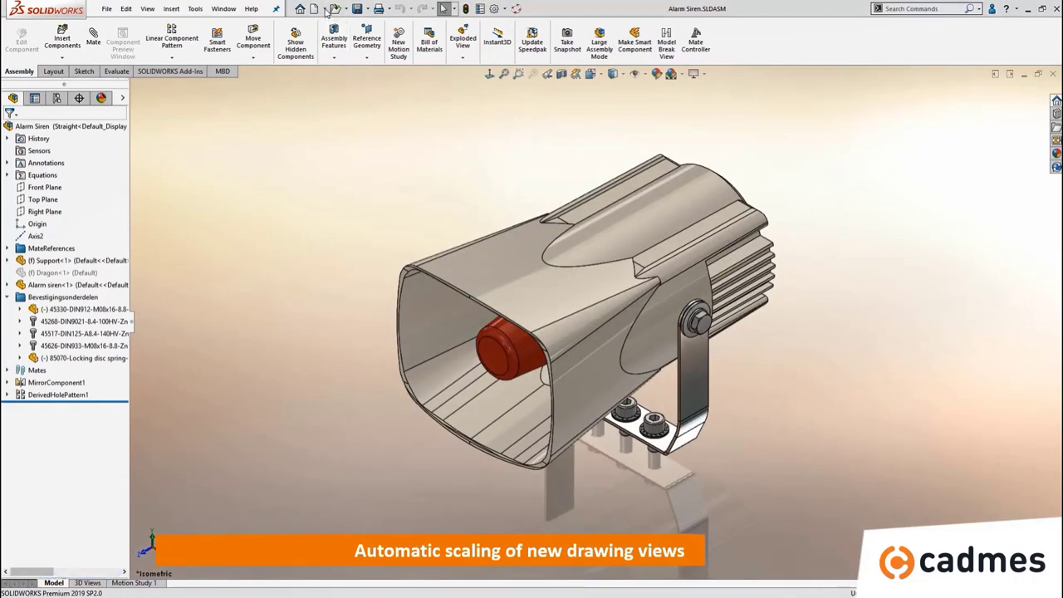
Make a drawing from the Alarm Siren assembly with the template listed after A4L-blanco
click(324, 8)
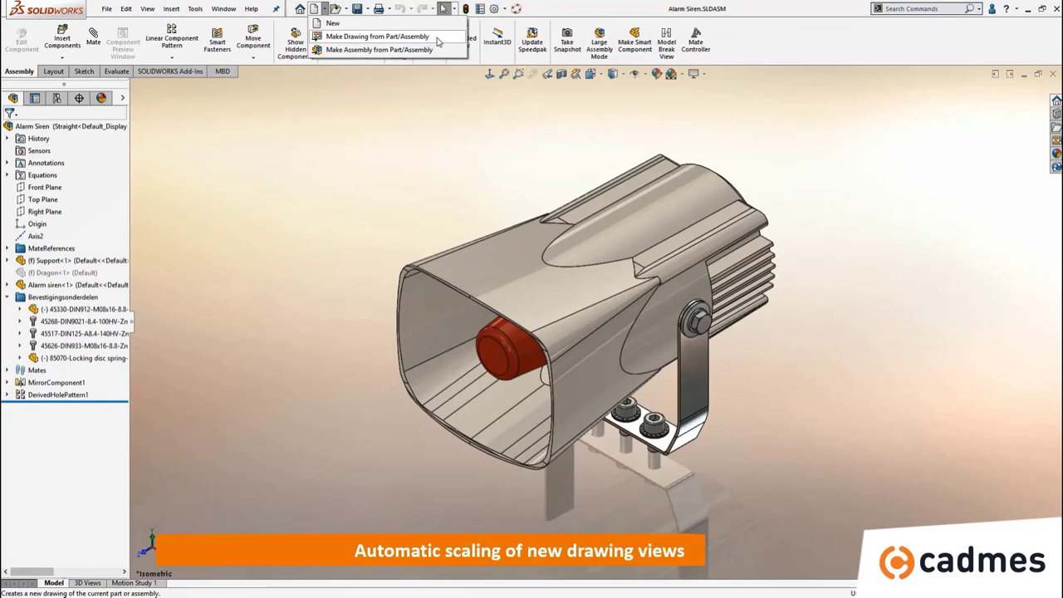
click(438, 38)
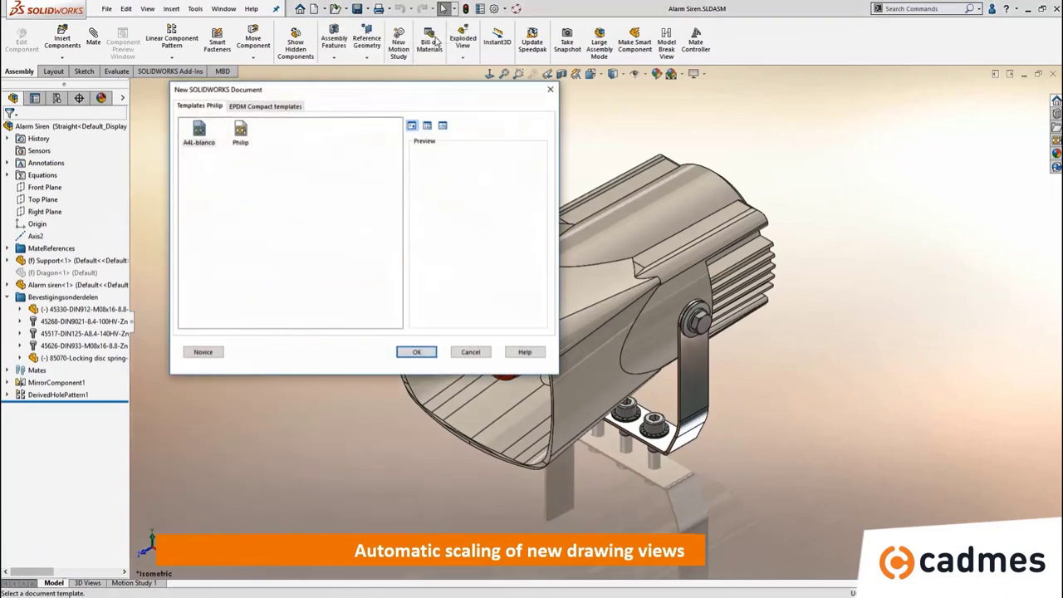
click(245, 138)
click(403, 355)
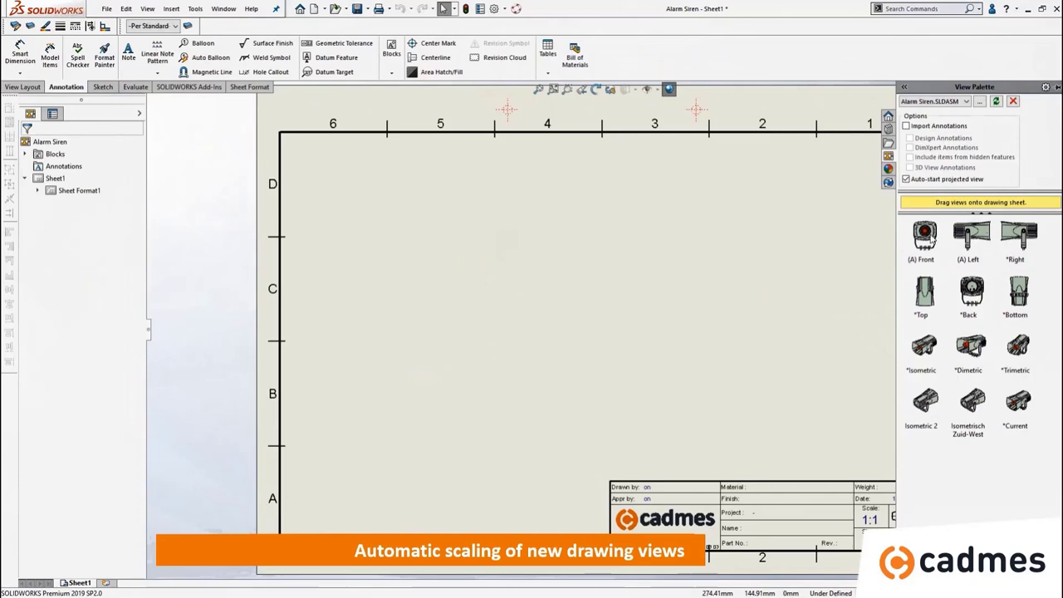
Place only the front view on the sheet without projected views, and close the drawing without saving
drag(930, 238, 458, 308)
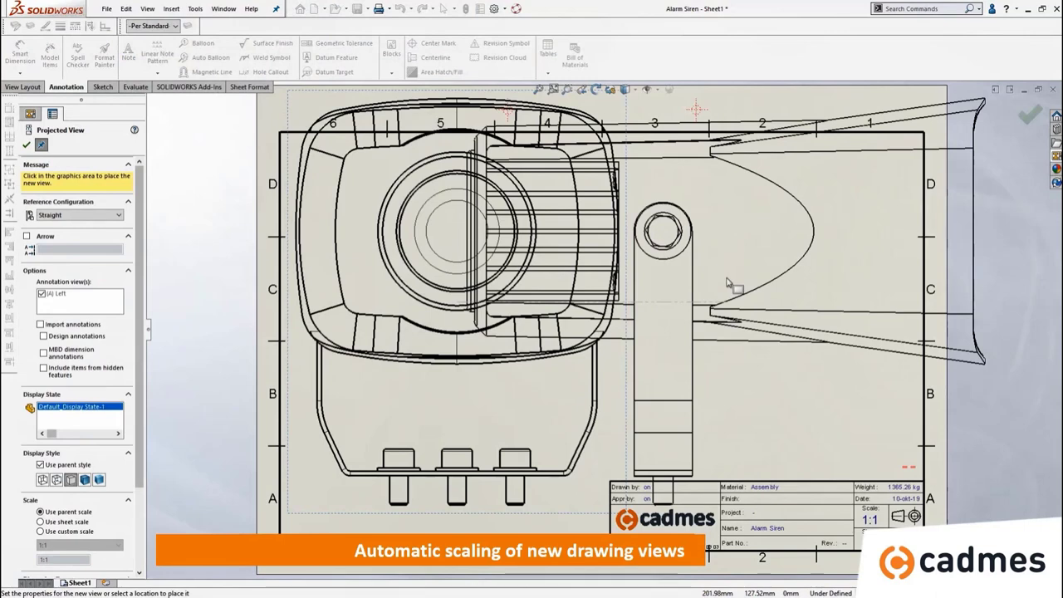
key(Escape)
key(f)
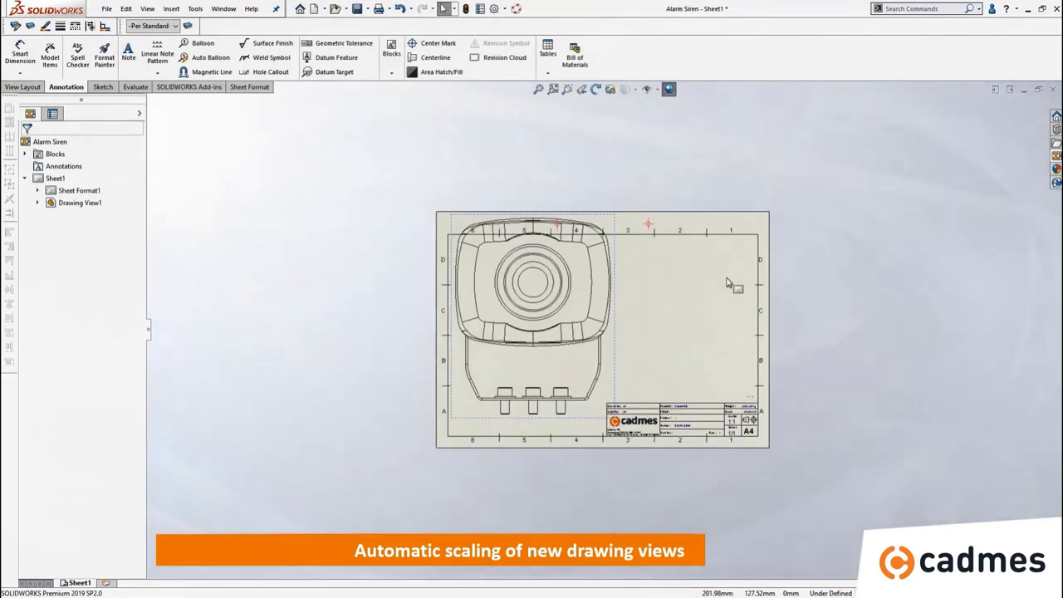
click(1055, 92)
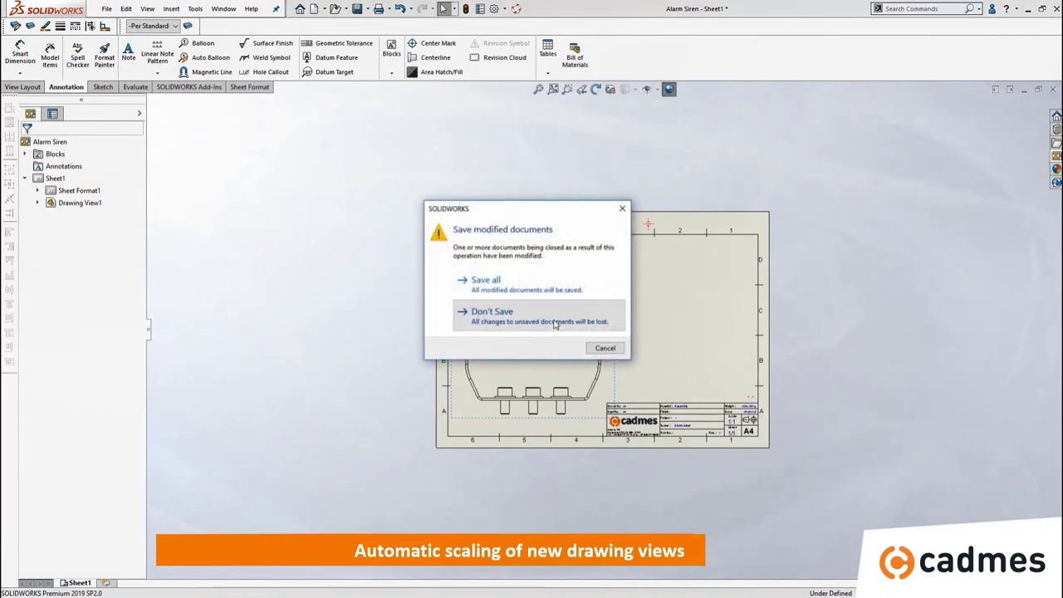
click(466, 310)
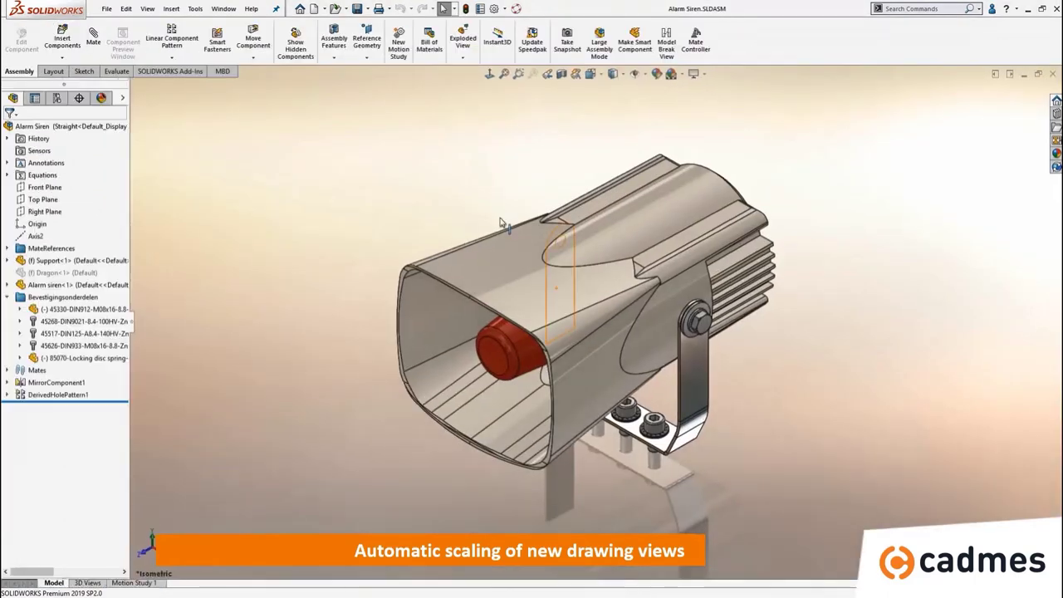
Enable automatic scaling of new drawing views in the system options for drawings
click(496, 9)
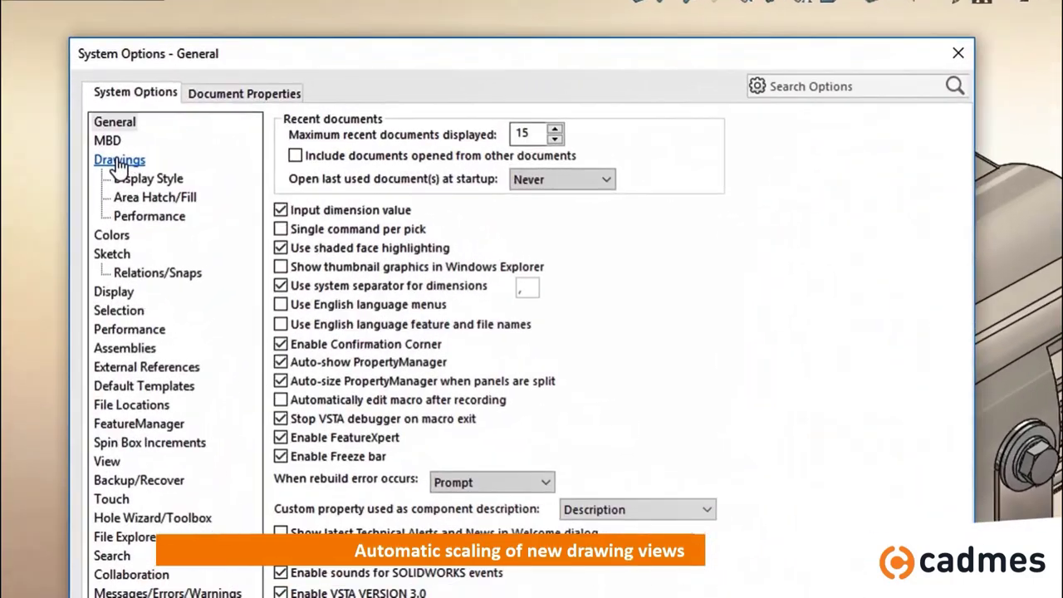
click(208, 162)
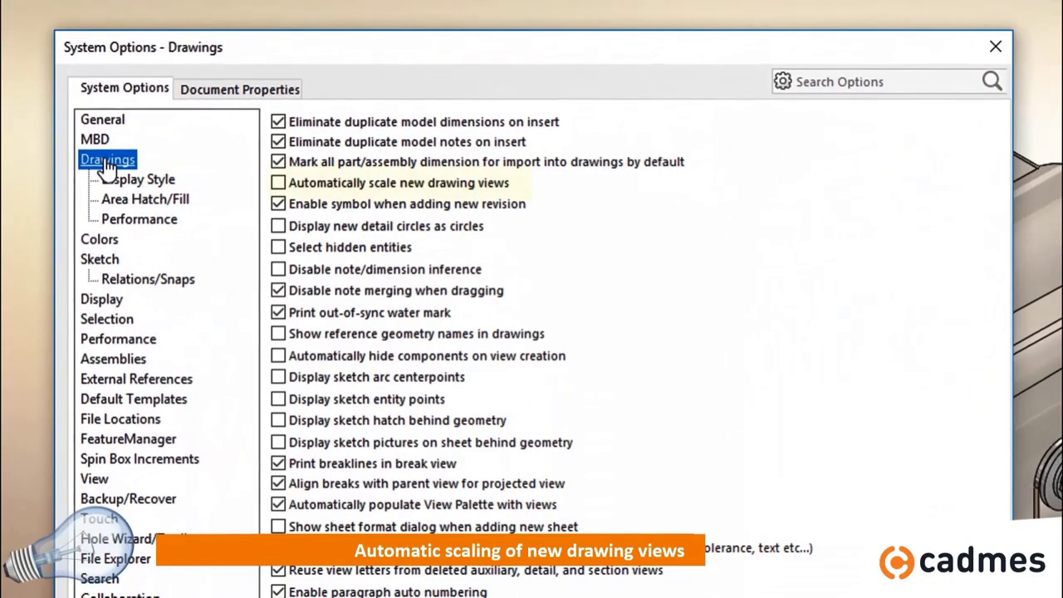
click(280, 186)
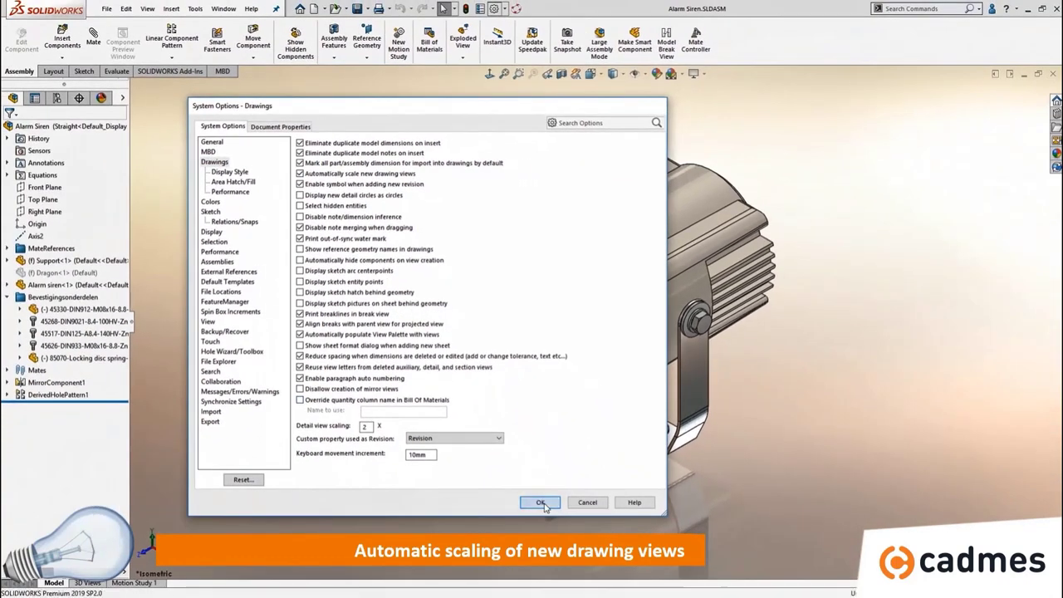
click(577, 552)
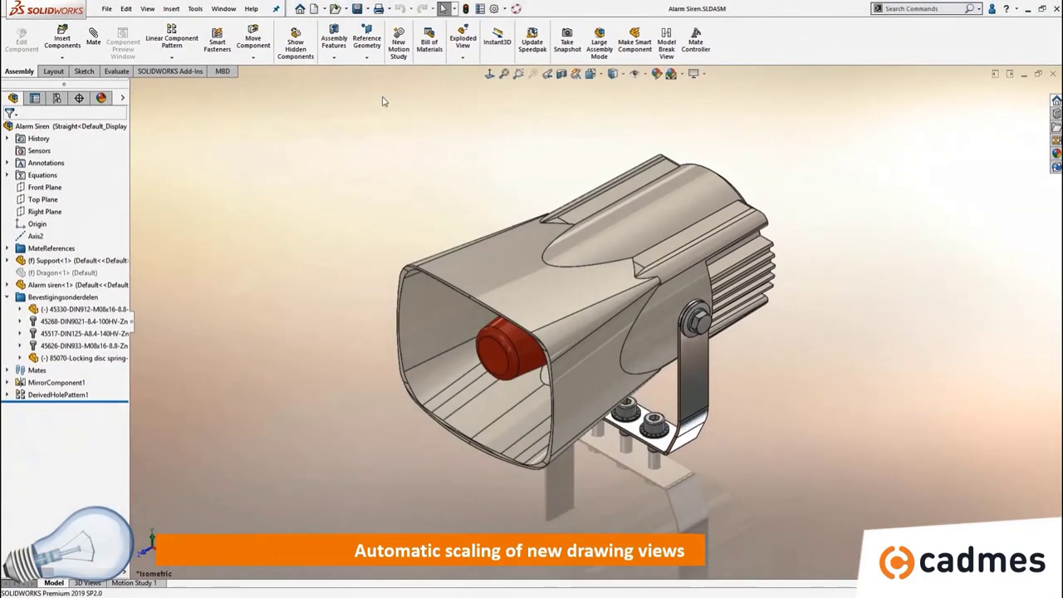
Make a new drawing from the Alarm Siren assembly, again with the template listed after A4L-blanco
click(324, 9)
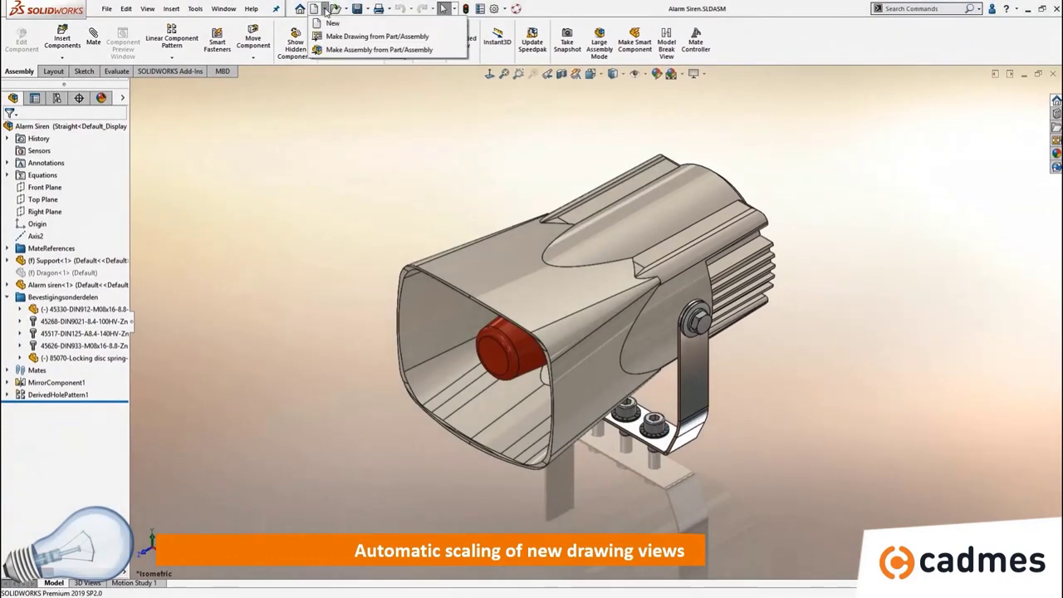
click(353, 37)
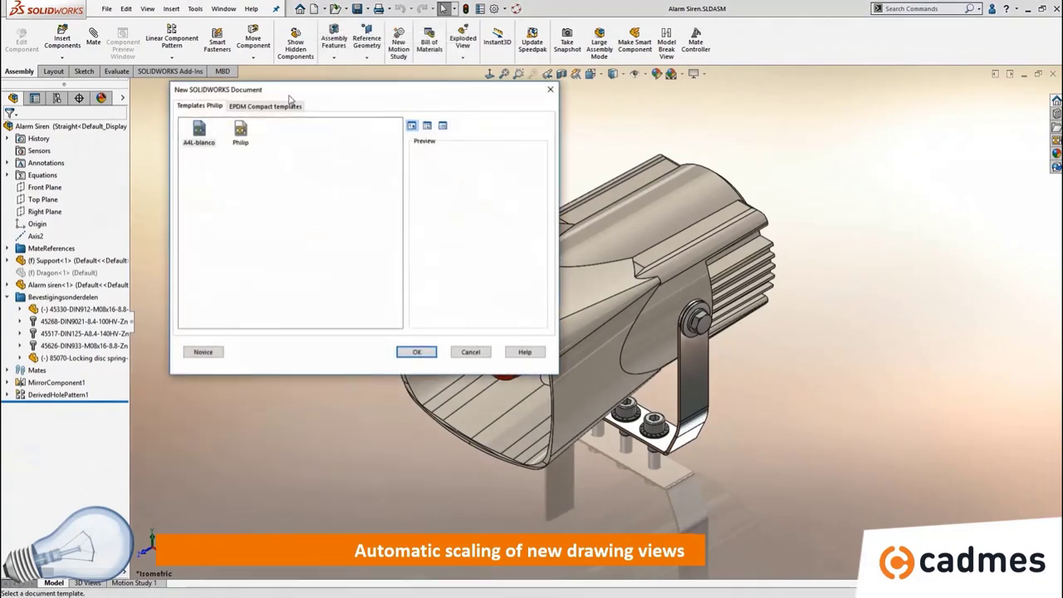
click(241, 131)
click(416, 351)
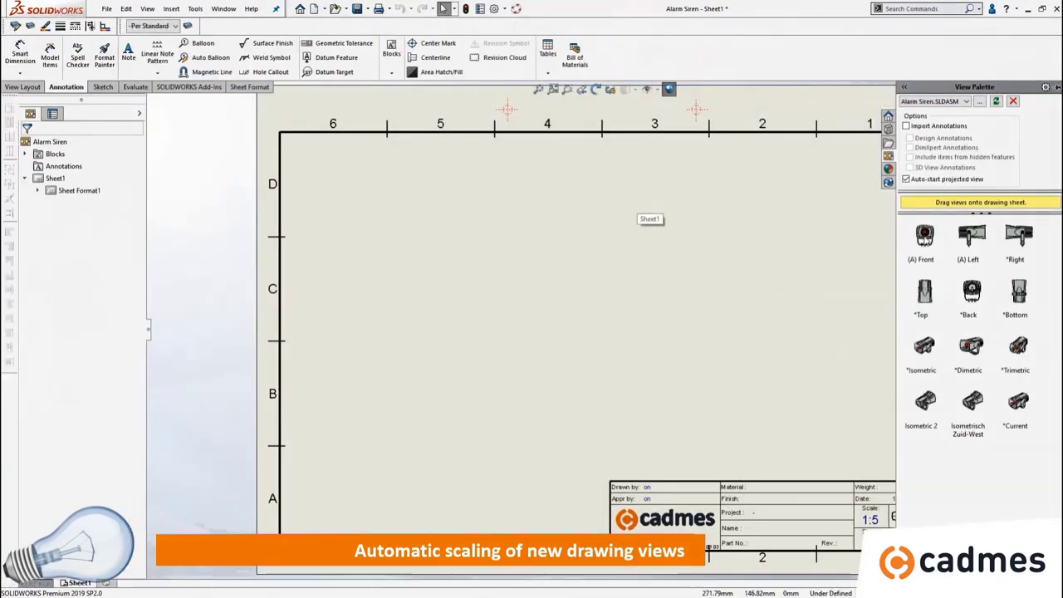
Place the front view with projected side, top and unaligned isometric views, the isometric above the title block, and display the isometric shaded with edges
drag(925, 237, 429, 263)
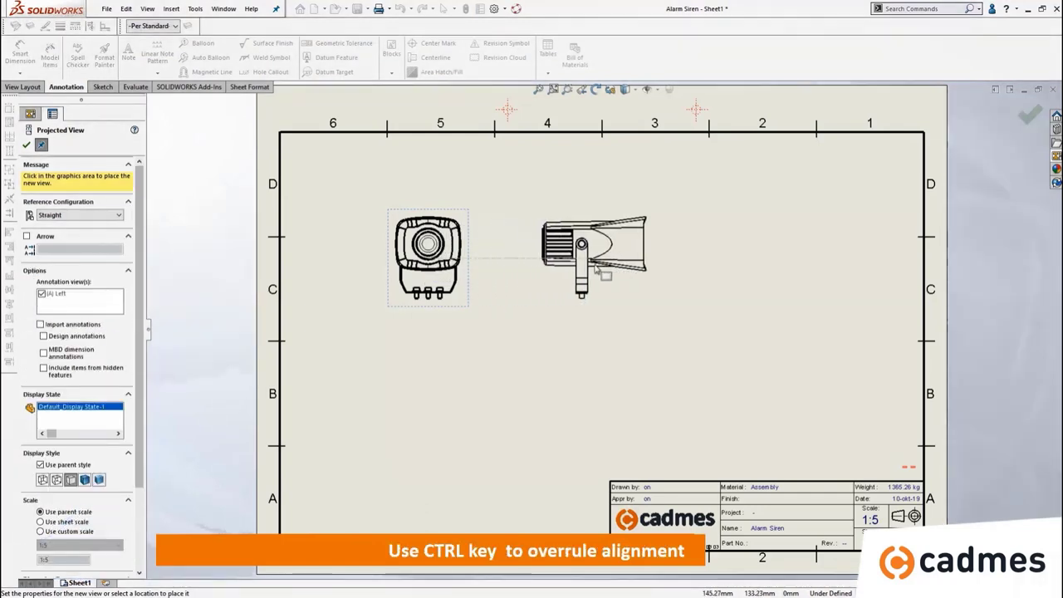
click(606, 275)
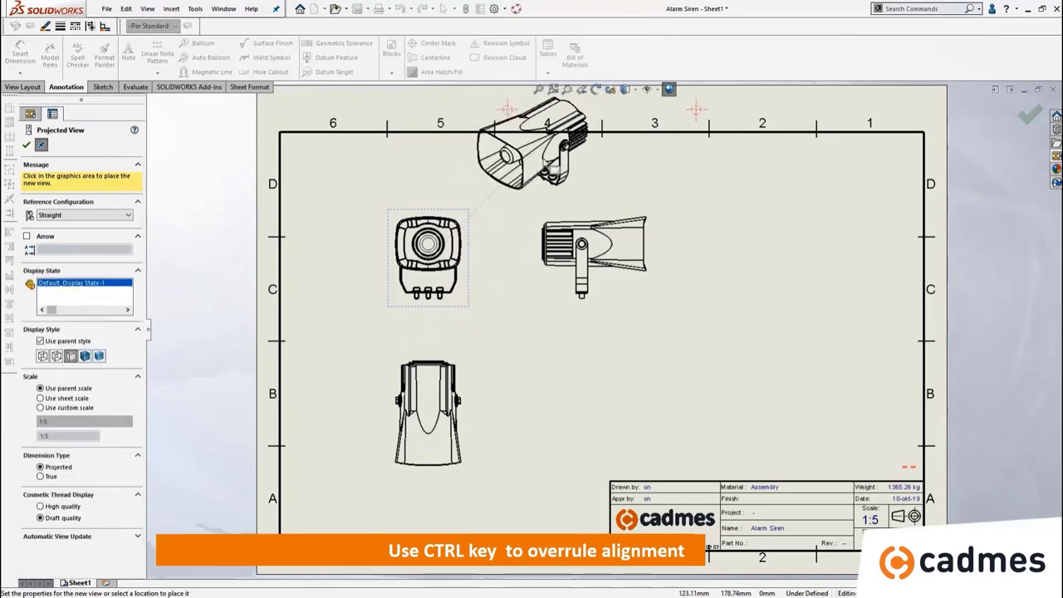
key(ctrl)
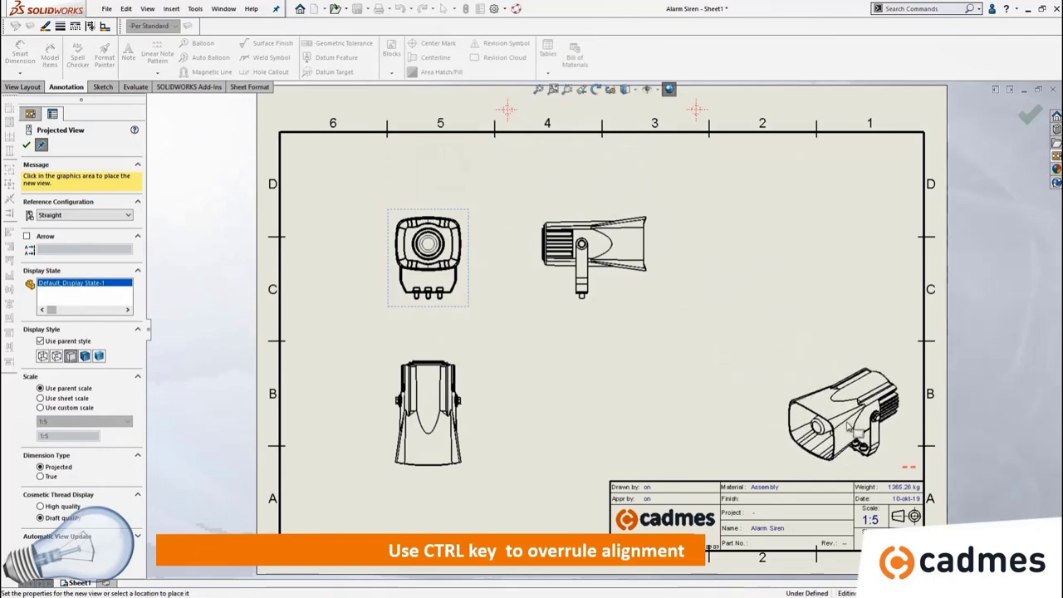
click(849, 419)
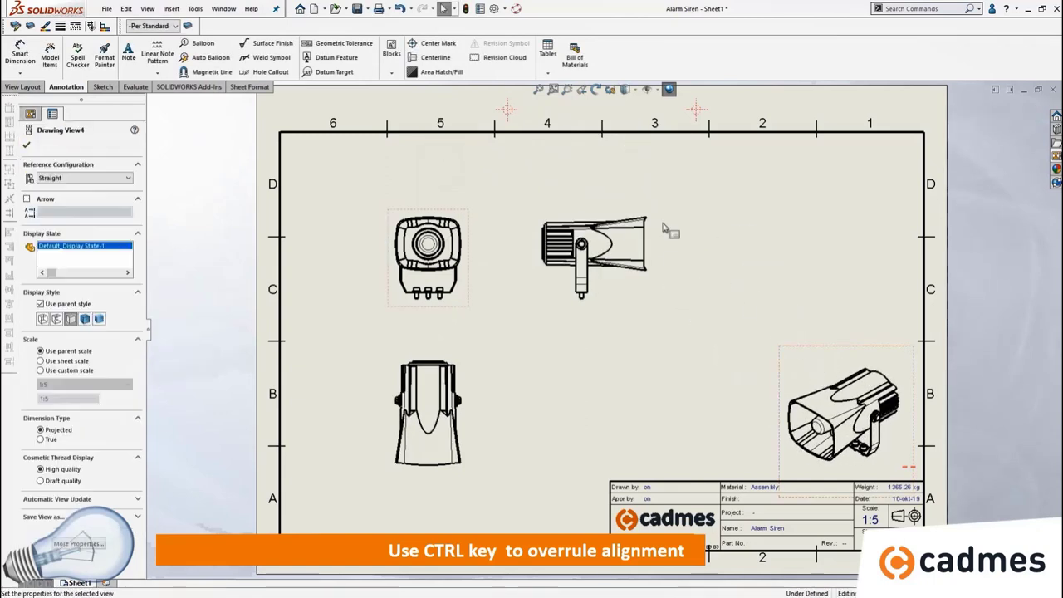
click(633, 90)
click(626, 105)
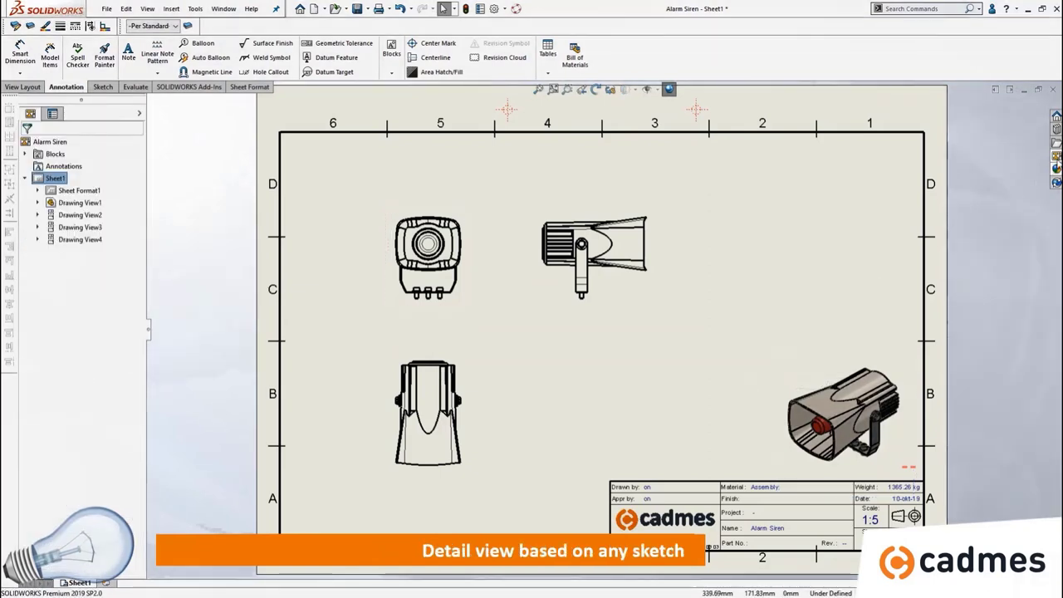
Add the Isometrisch Zuid-West view beside the isometric view and display it shaded with edges
click(1057, 169)
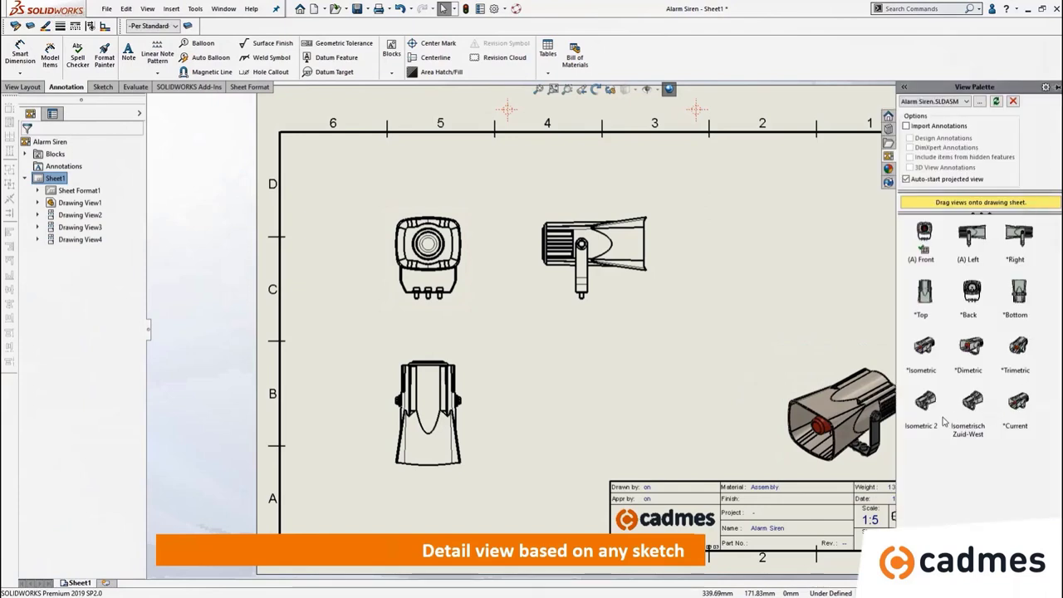
drag(976, 413, 700, 422)
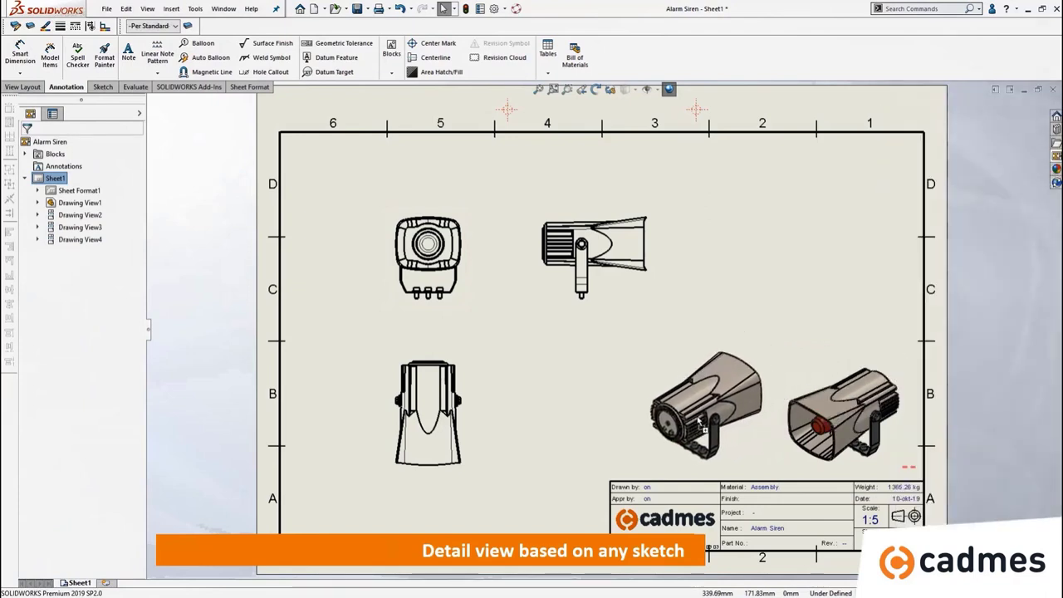
click(742, 353)
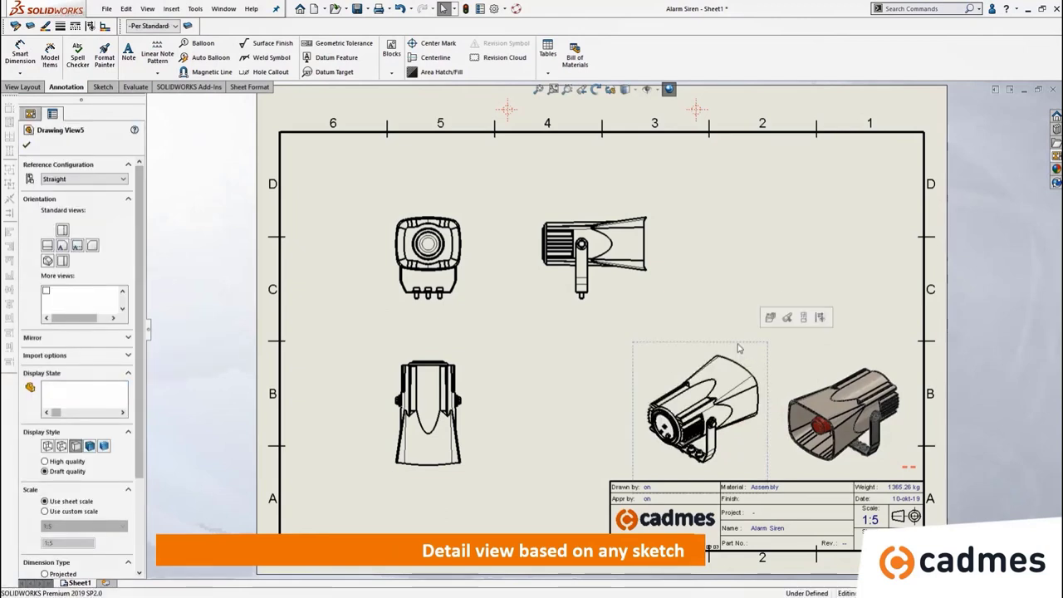
click(625, 89)
click(629, 103)
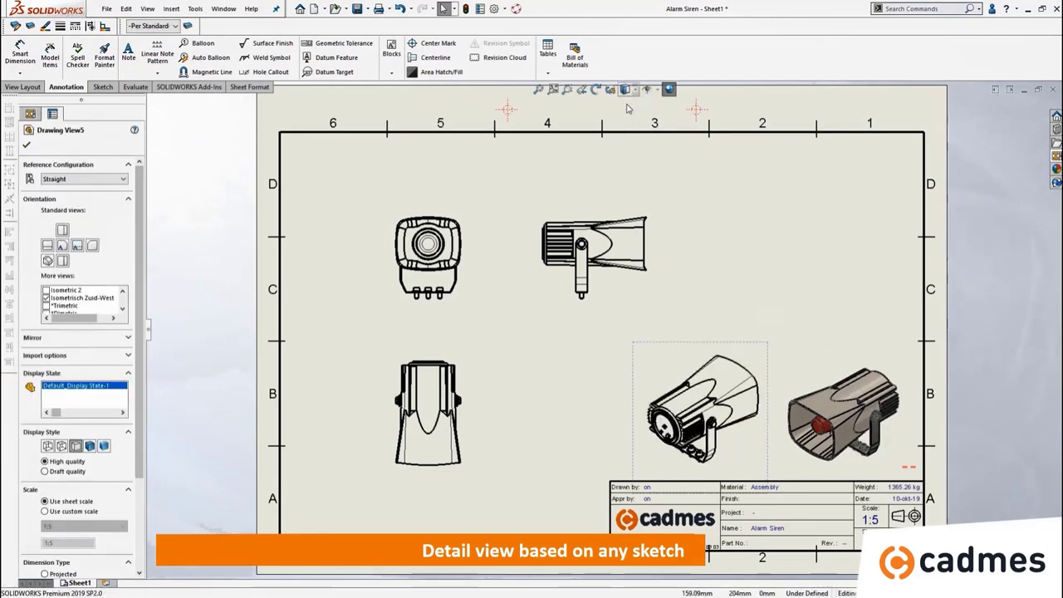
click(707, 205)
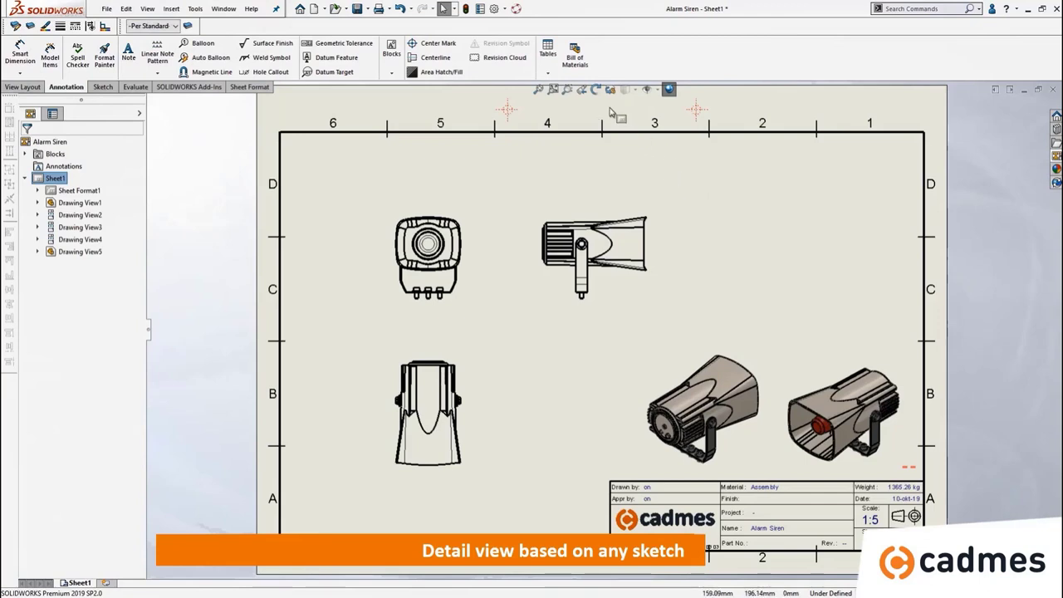
Sketch a closed spline around the lower-left part of the round end face on the left isometric view
click(568, 89)
mouse_move(539, 355)
mouse_down()
mouse_move(650, 451)
mouse_move(761, 514)
mouse_up()
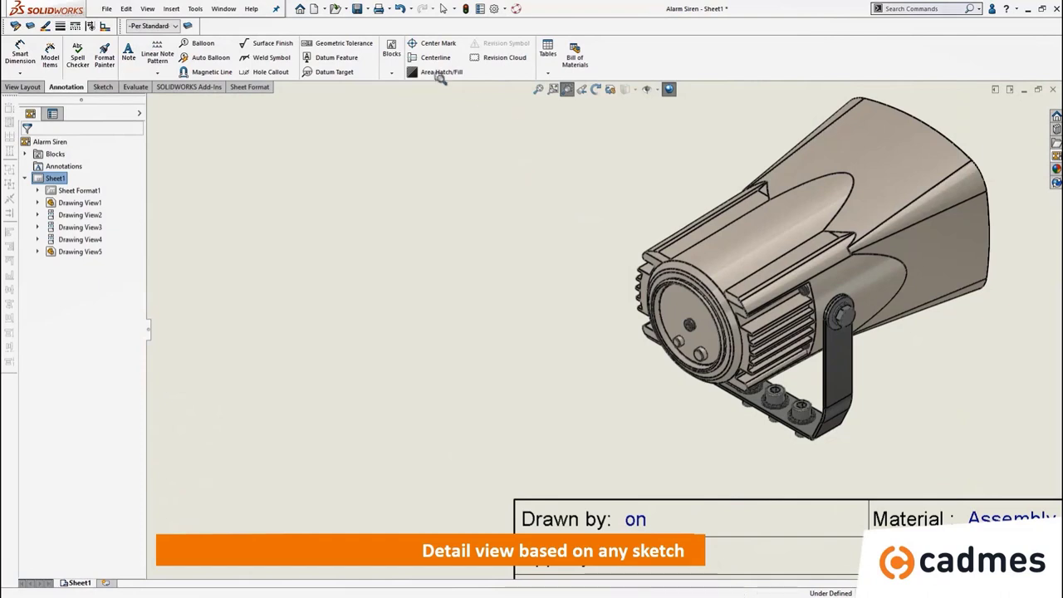
click(104, 88)
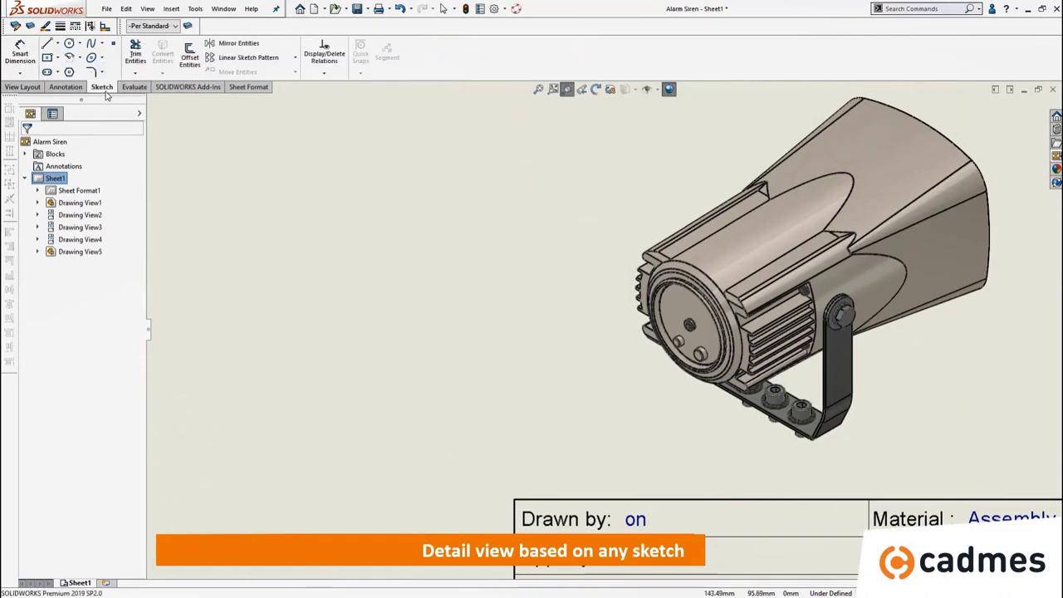
click(91, 44)
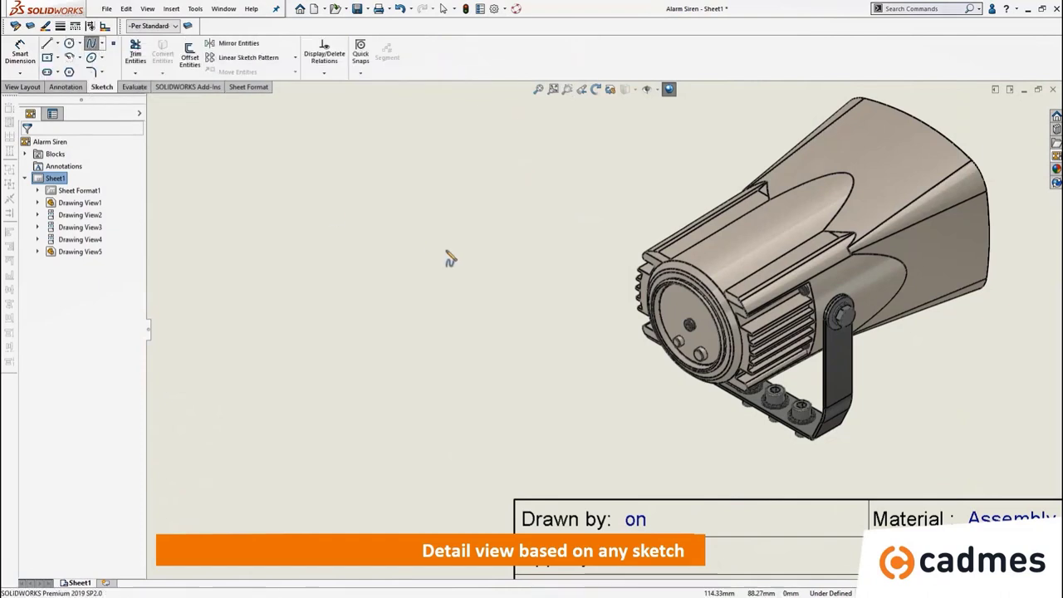
click(638, 352)
click(679, 392)
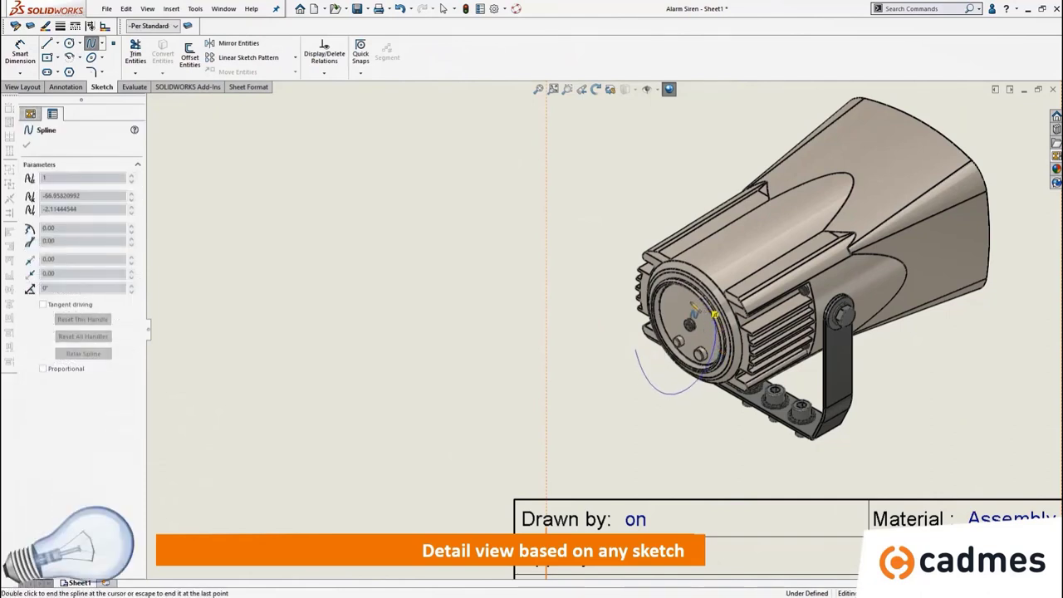
click(675, 315)
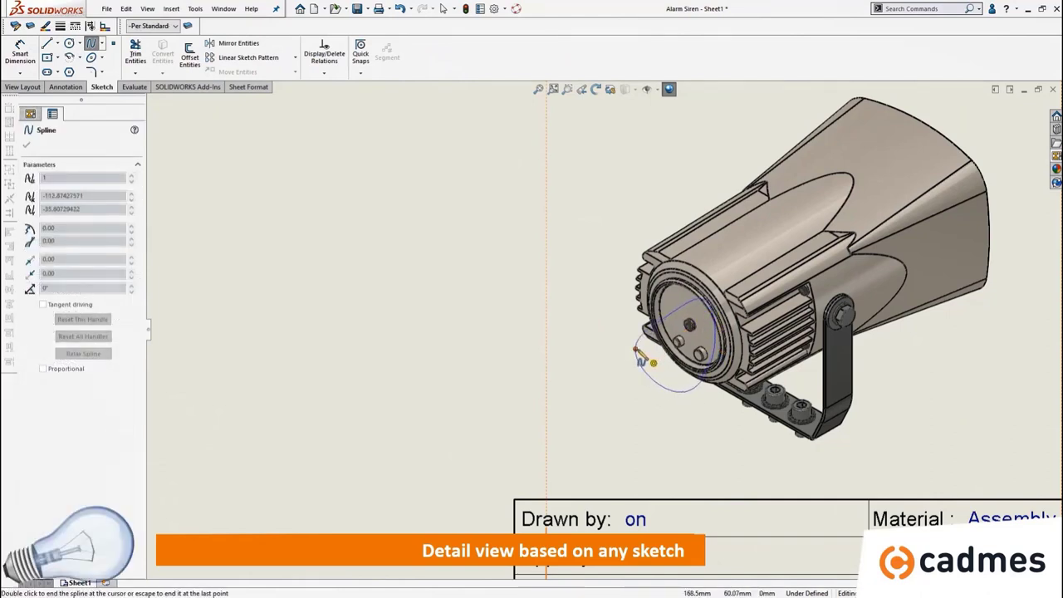
click(639, 354)
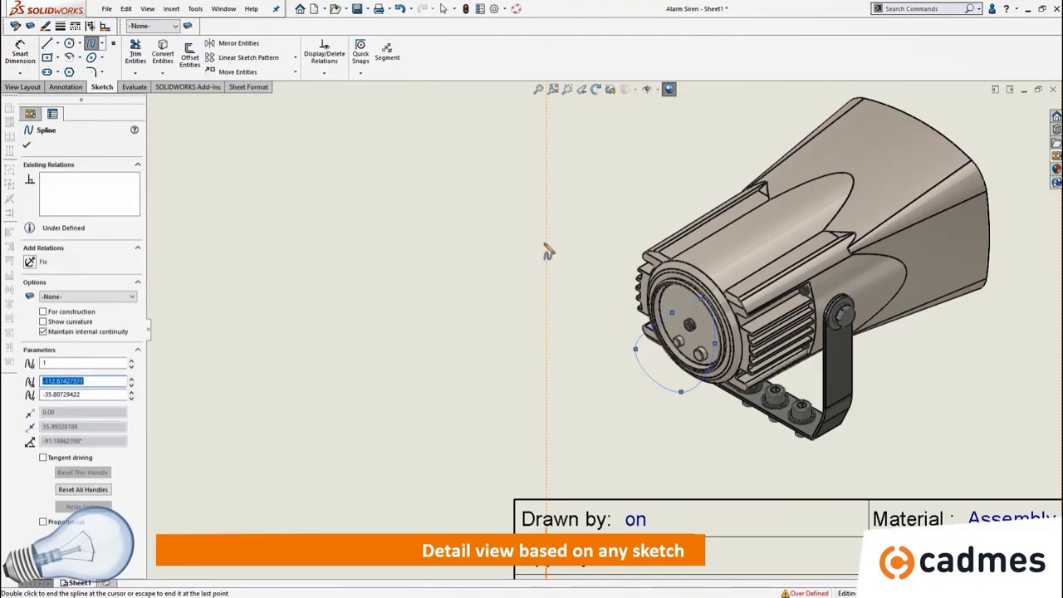
Create detail view A from the closed spline, place it beside the isometric view, and move the label A below the spline outline
click(31, 88)
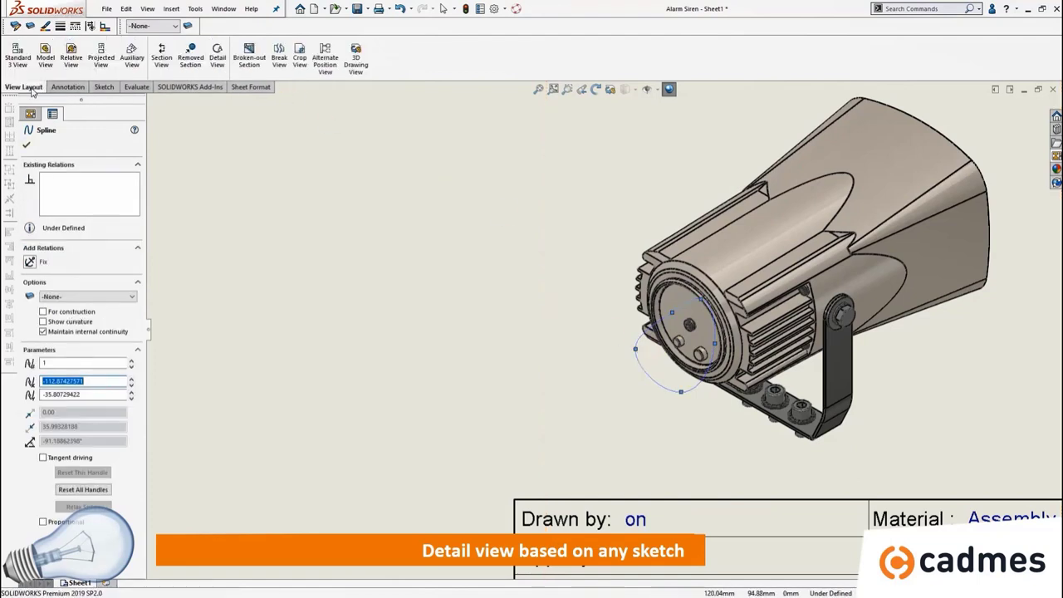
click(221, 74)
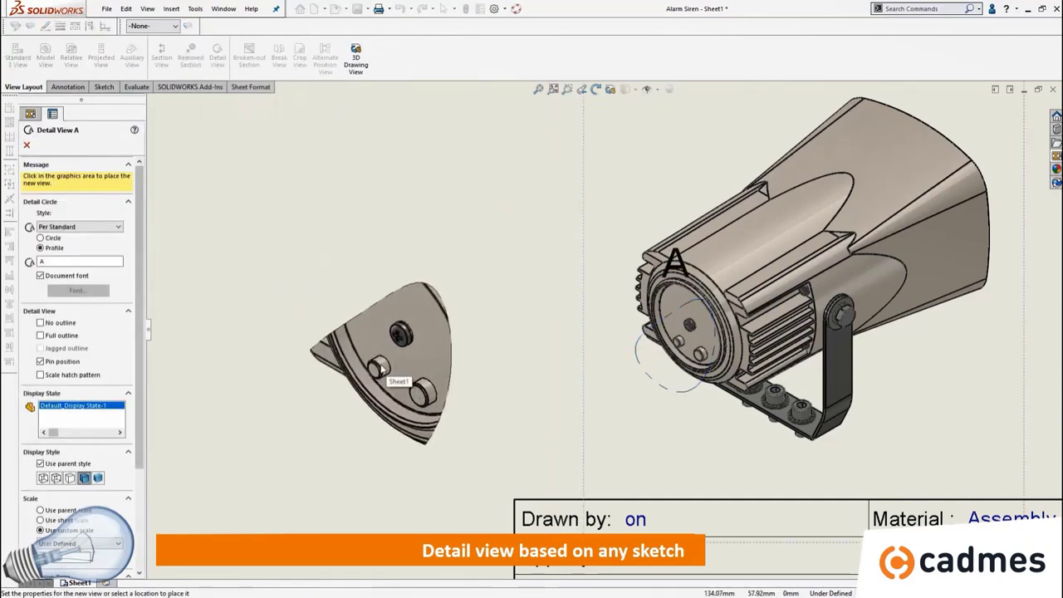
click(377, 368)
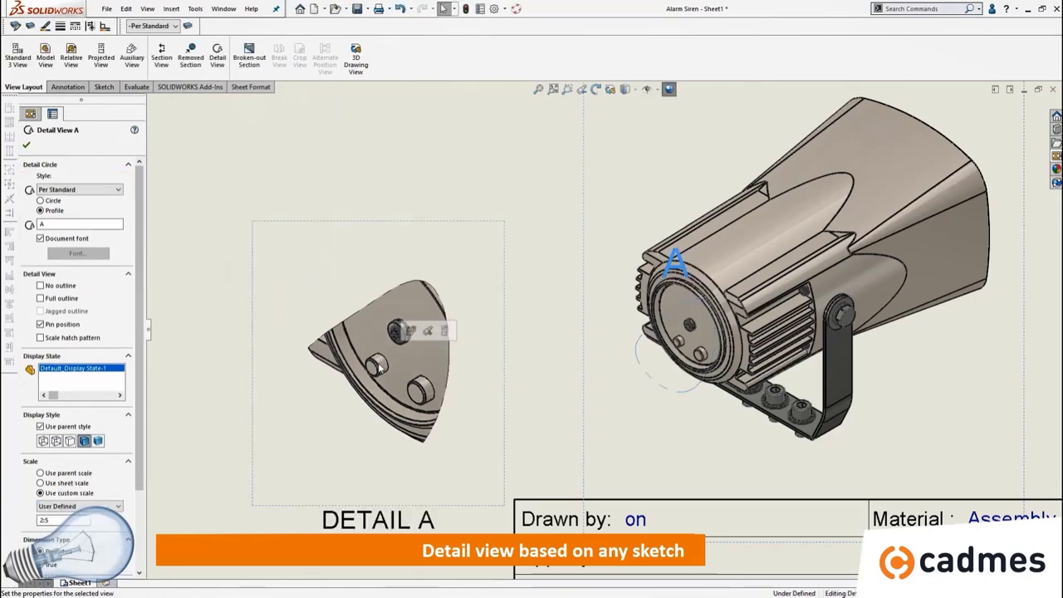
click(26, 146)
drag(680, 265, 625, 405)
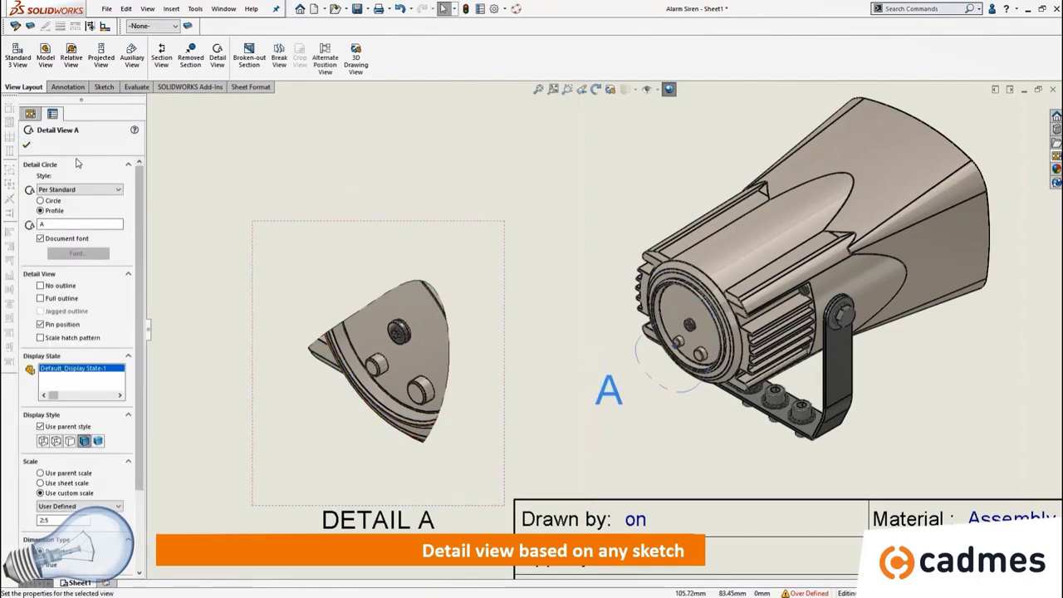
click(26, 146)
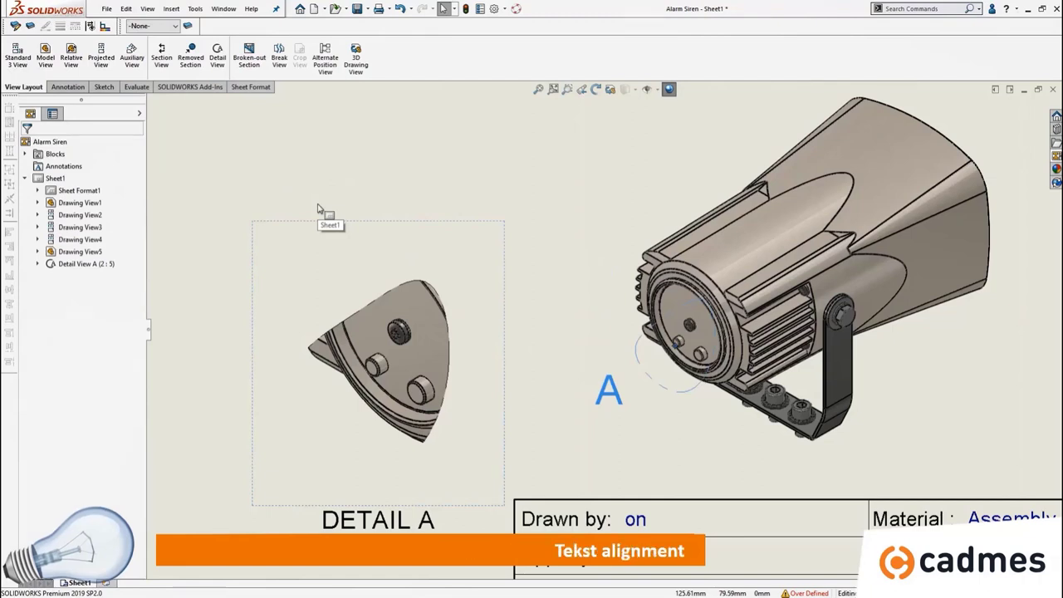
Sketch a corner rectangle about 119 mm by 61 mm above the detail view
click(104, 88)
click(56, 58)
click(83, 71)
click(269, 161)
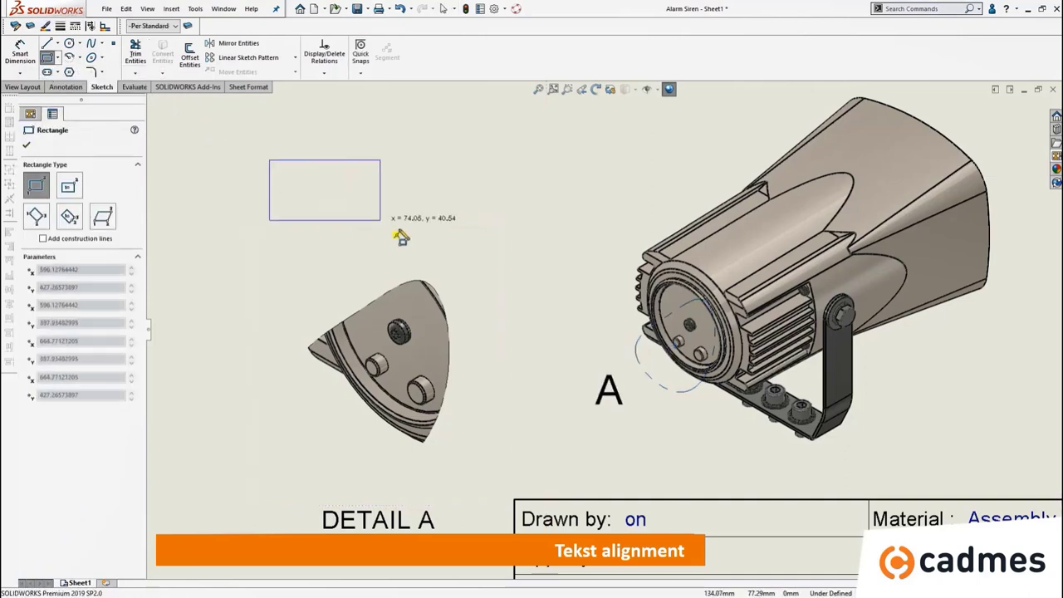
click(447, 250)
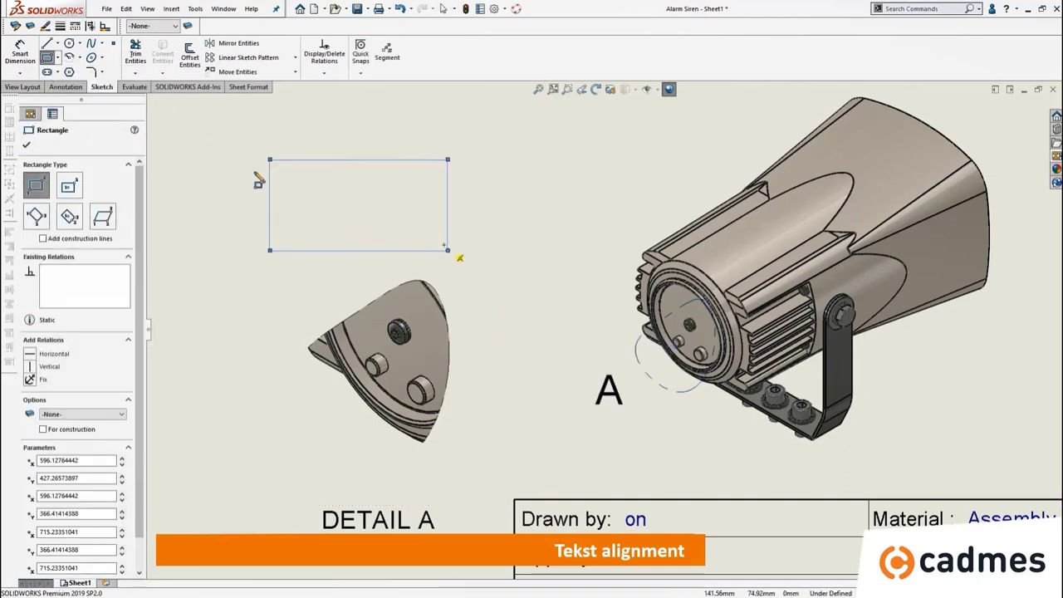
click(30, 147)
Add a note without leader reading "TEKST-" and "VAKJE" on two lines, and move it inside the rectangle
click(59, 88)
click(128, 54)
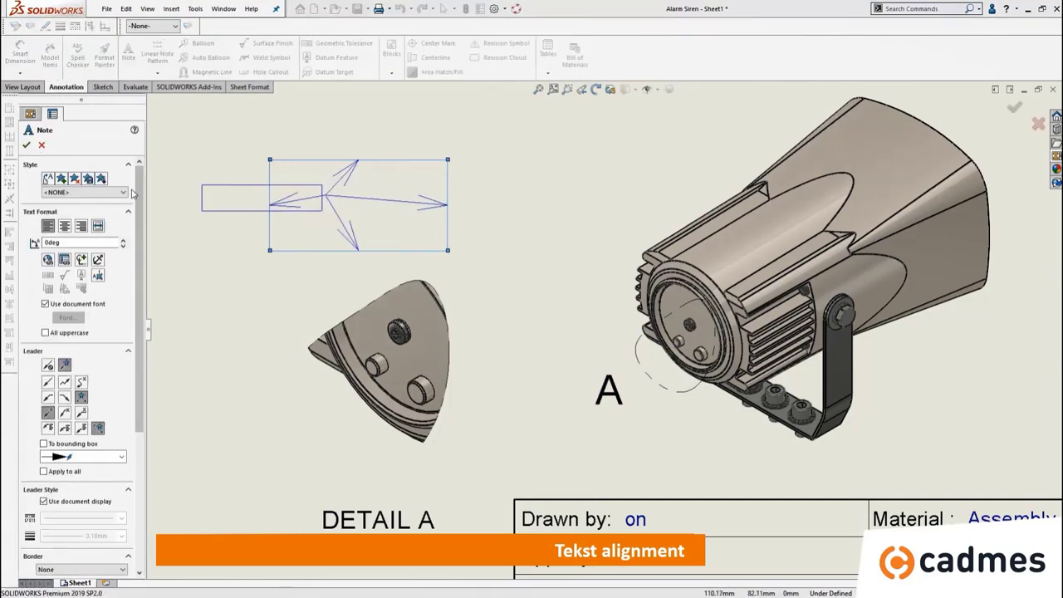
click(51, 366)
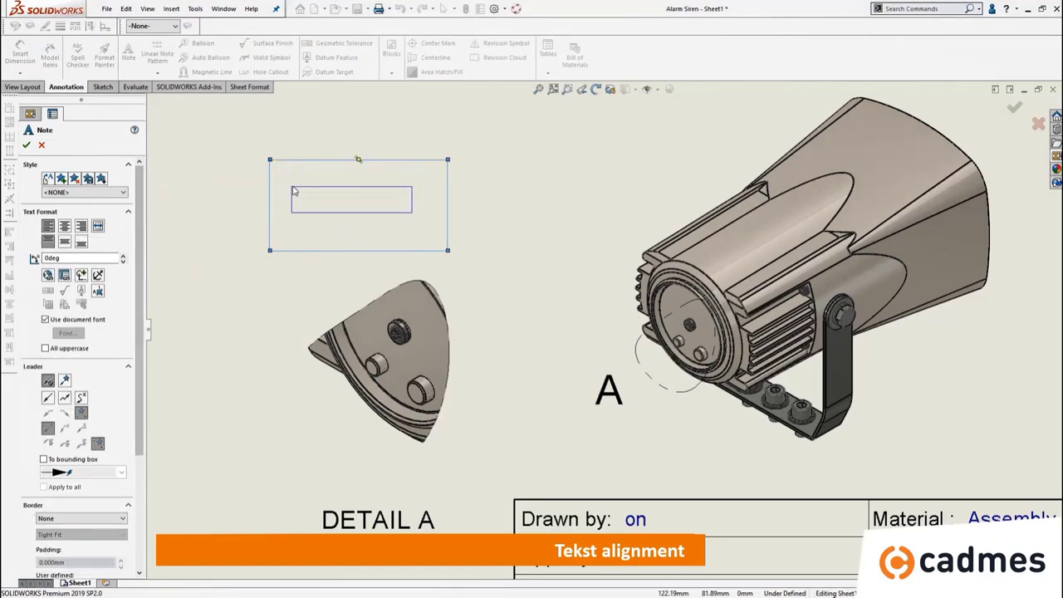
click(304, 155)
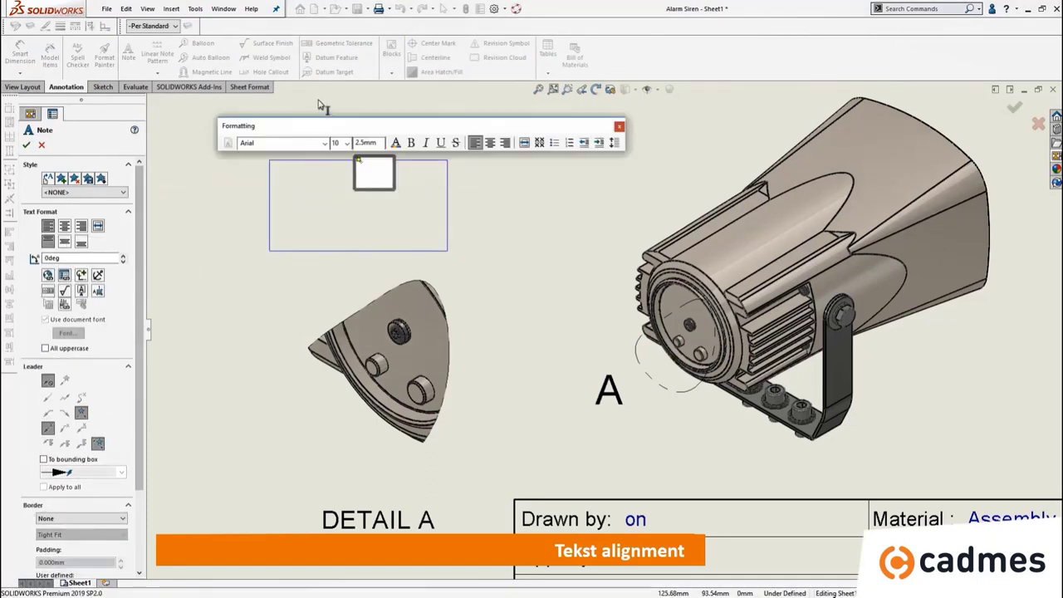
text(TEK)
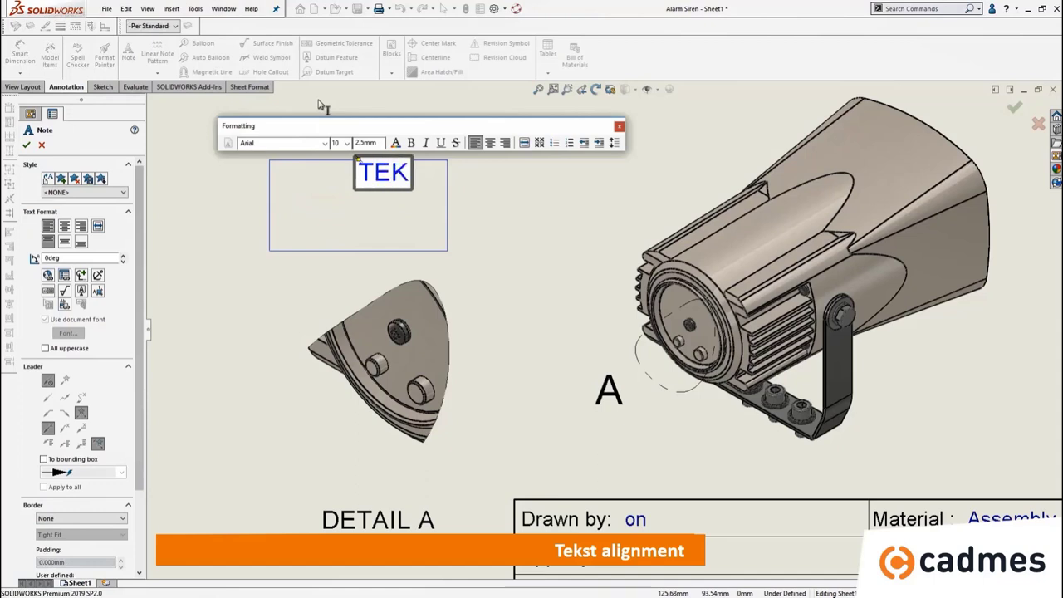
text(ST)
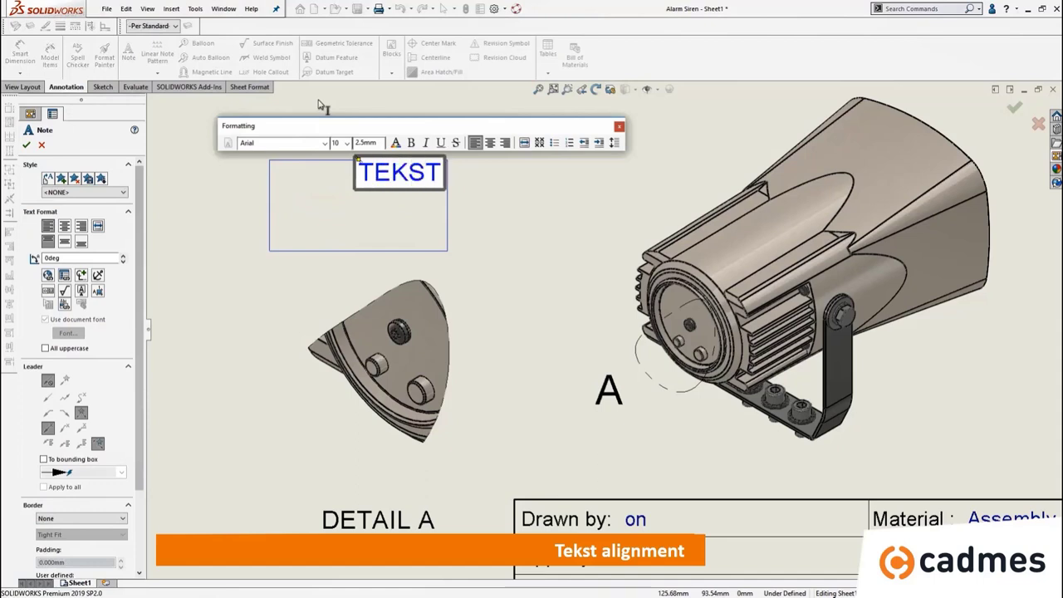
text(-)
key(Return)
text(VAKJE)
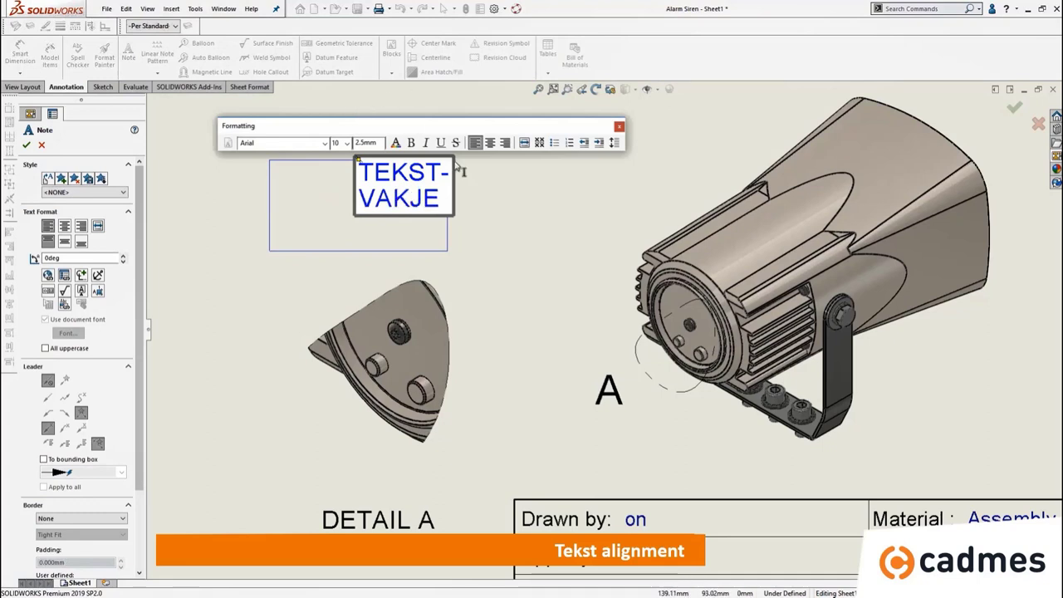
click(619, 131)
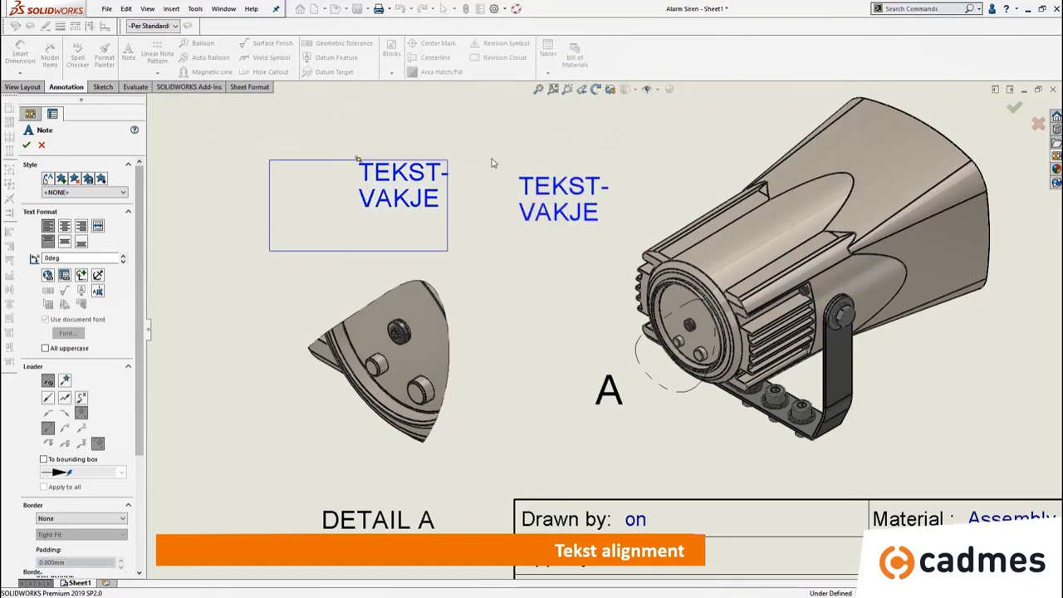
key(Escape)
drag(444, 172, 414, 228)
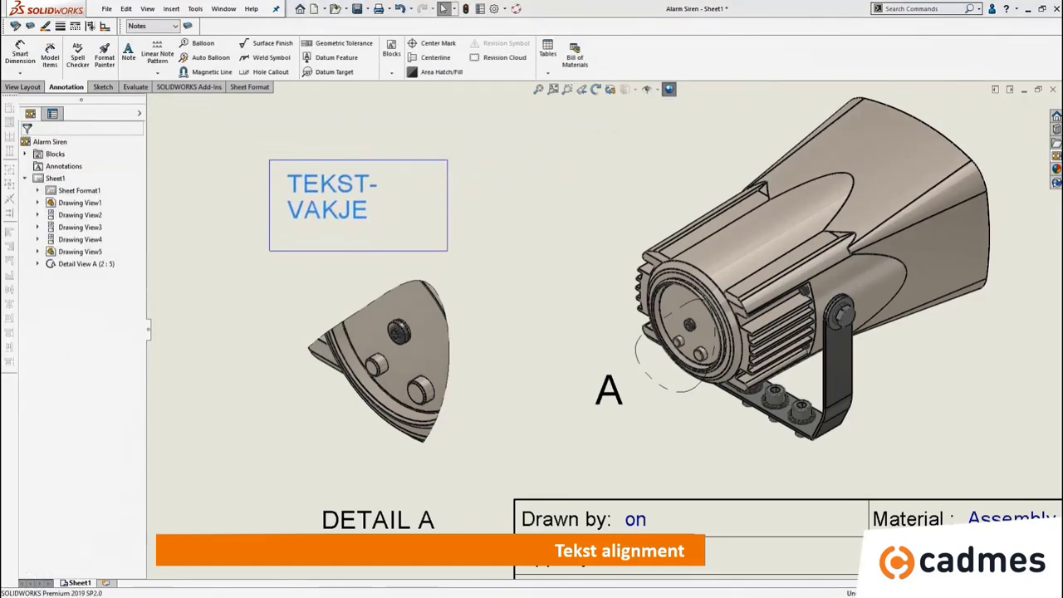
click(502, 184)
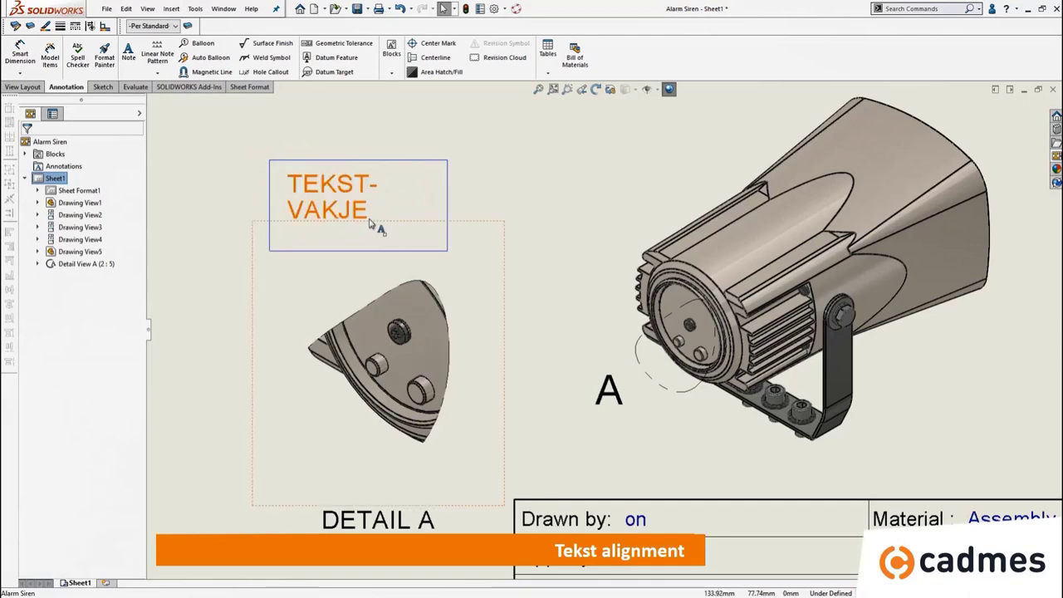
Snap the TEKST-VAKJE note to the center of the rectangle formed by its four surrounding lines
scroll(386, 214, down, 3)
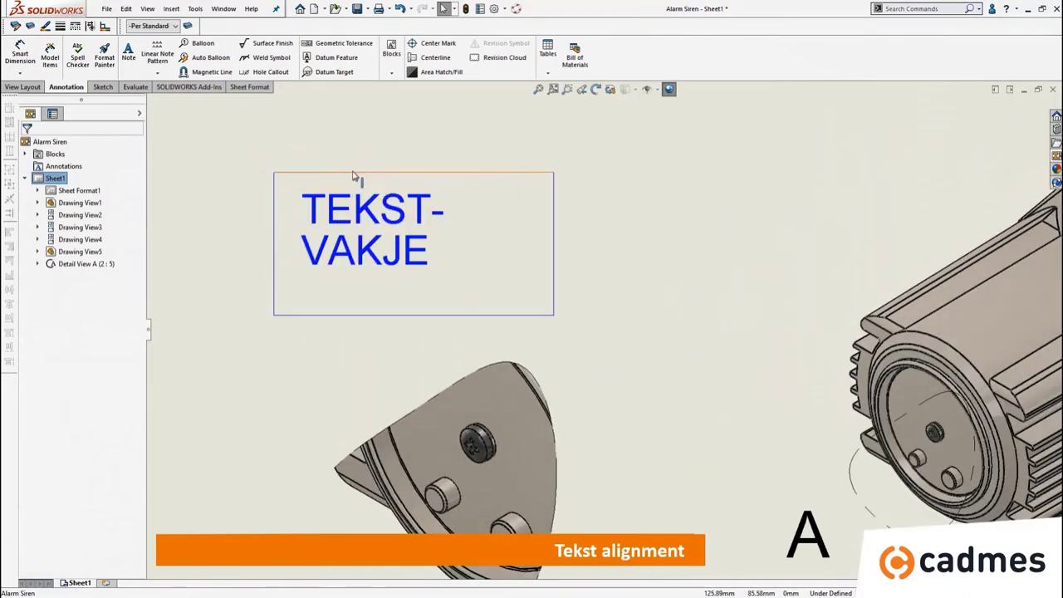
click(353, 176)
ctrl+click(275, 213)
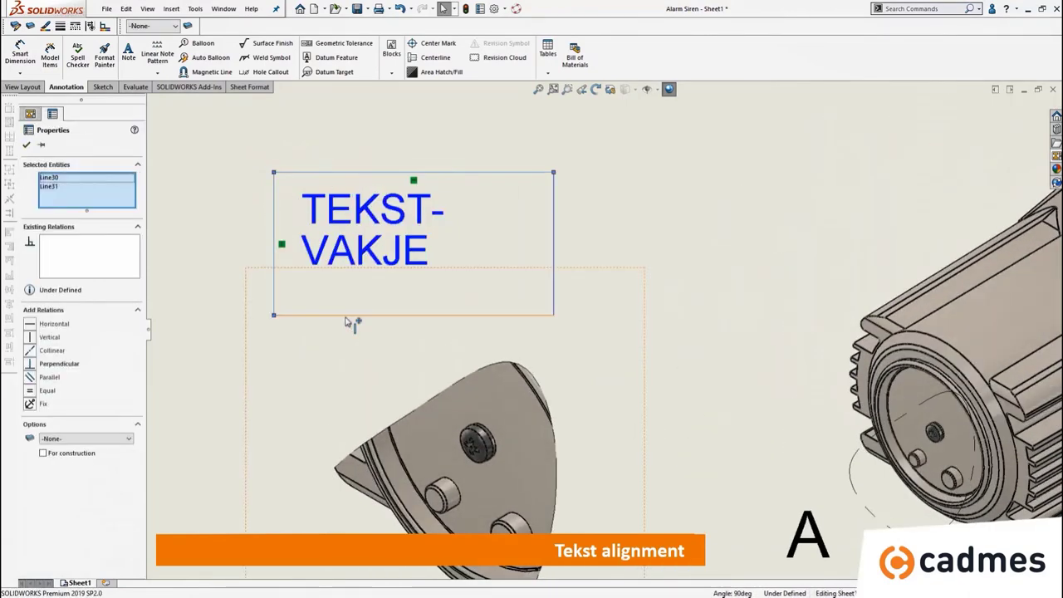
ctrl+click(347, 316)
click(555, 238)
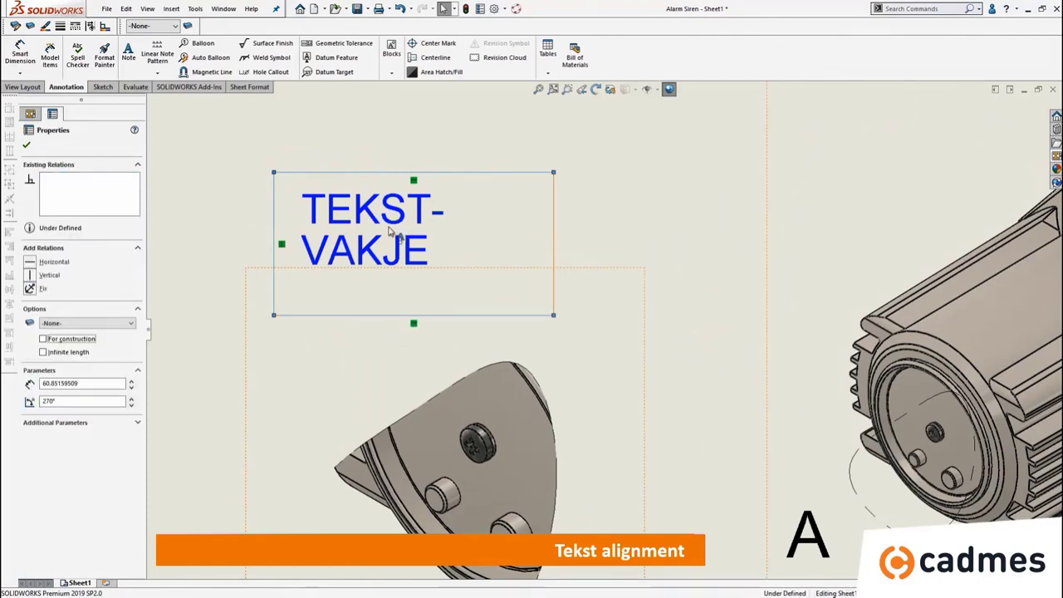
ctrl+click(390, 232)
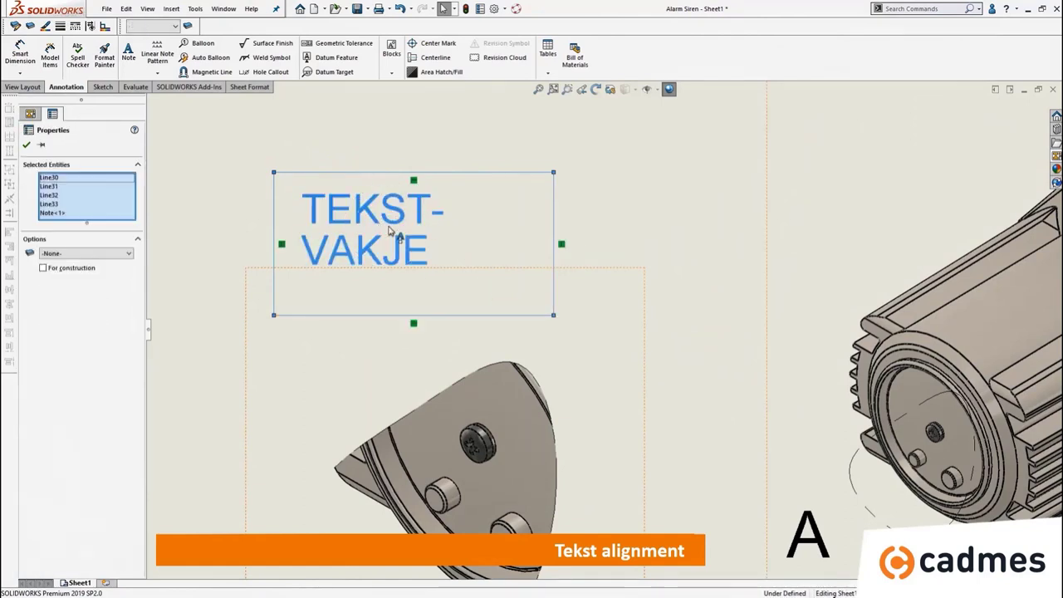
right_click(394, 234)
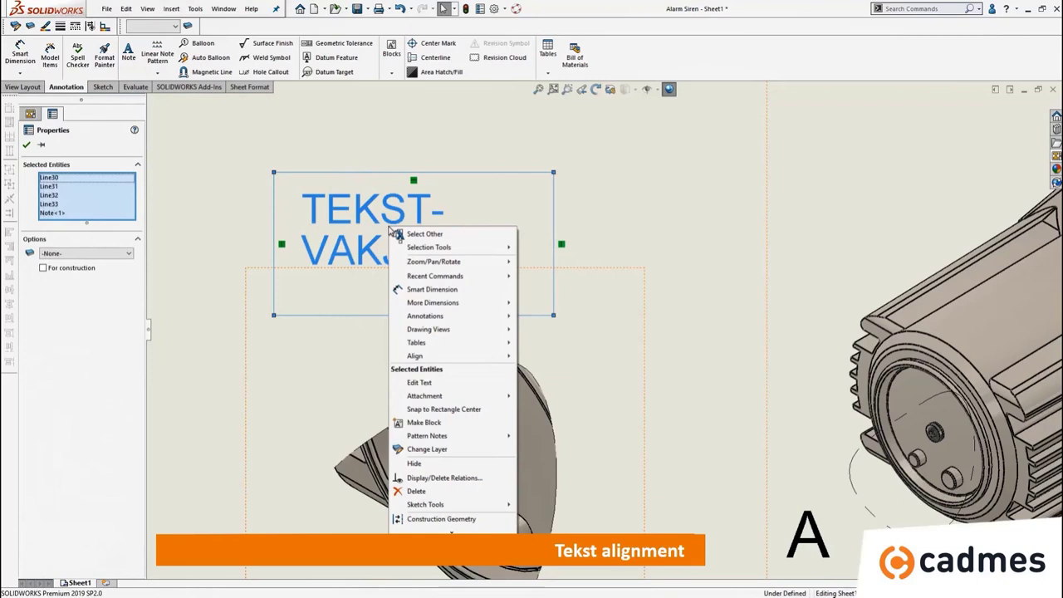
click(493, 413)
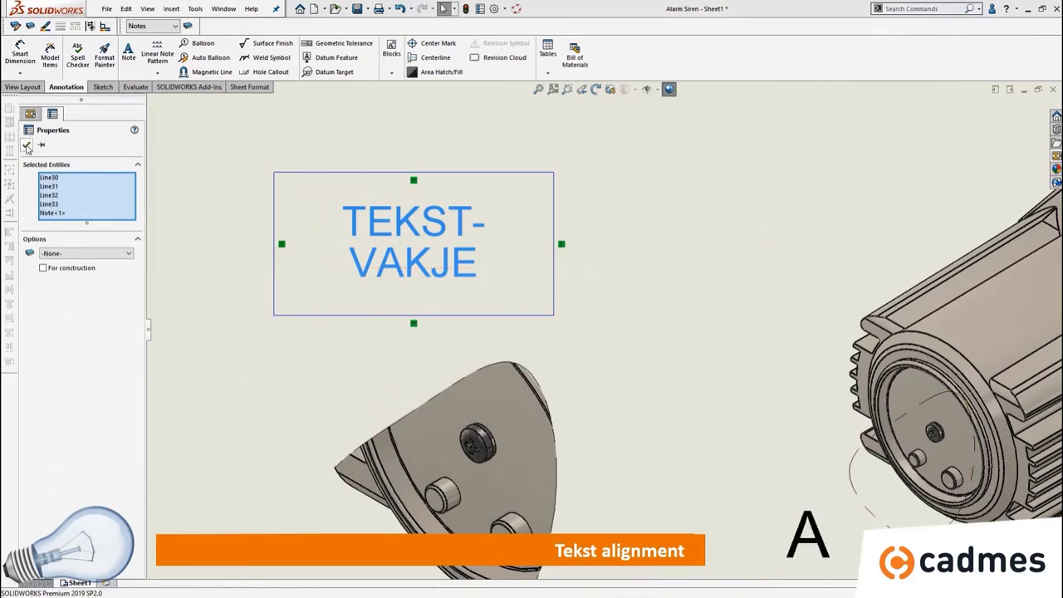
click(349, 154)
click(349, 153)
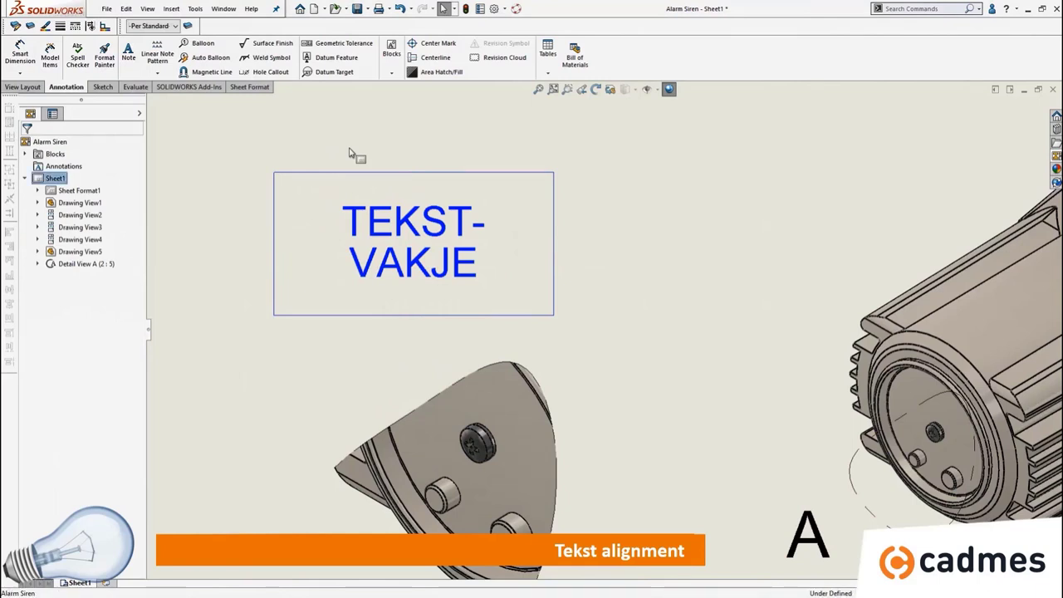
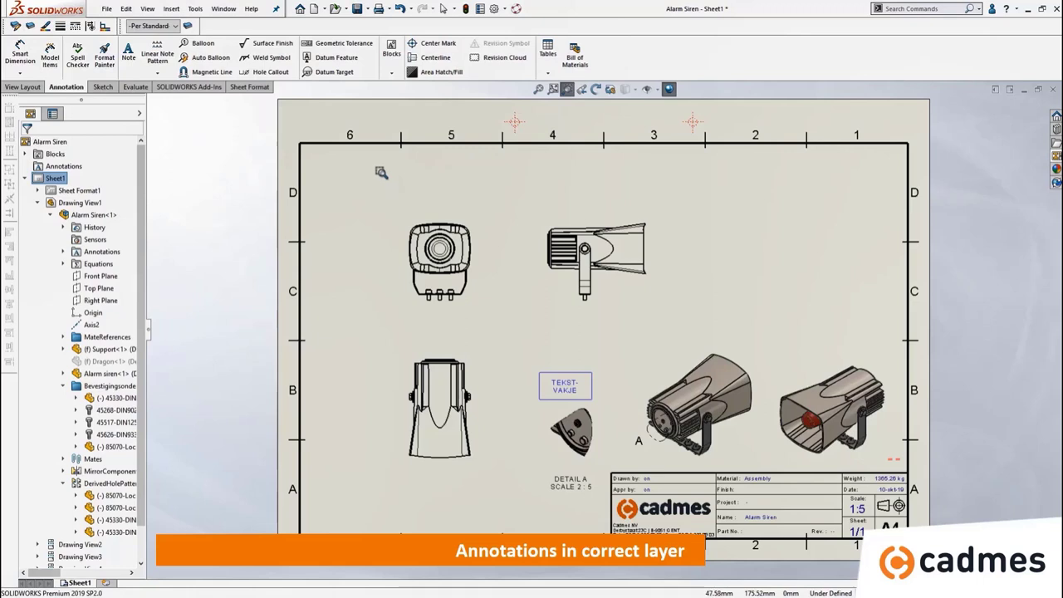
Add a center mark to the large circle in the front view on the Centerlines layer
drag(380, 171, 683, 359)
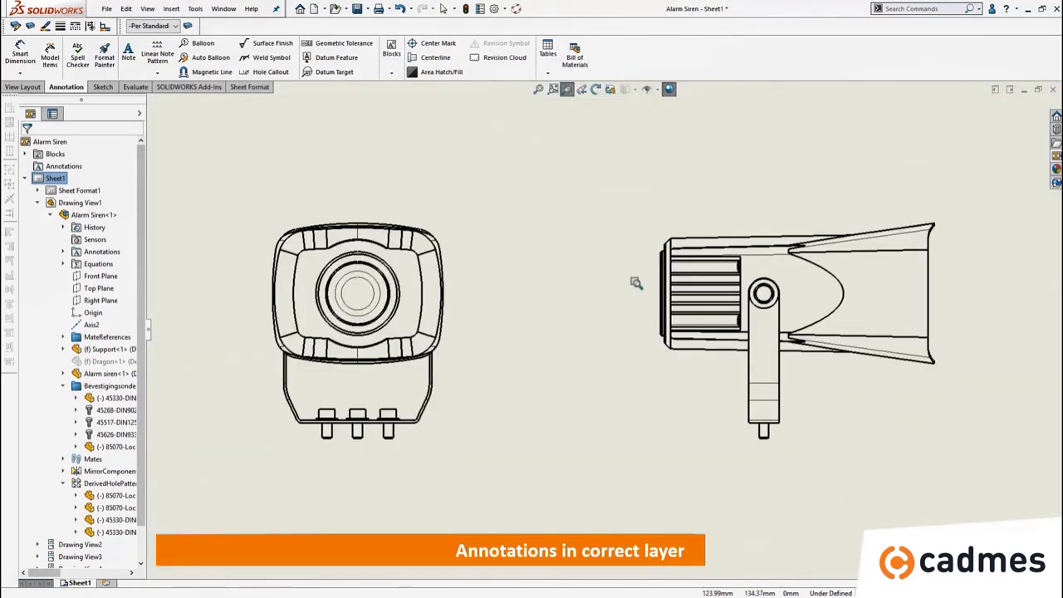
click(567, 89)
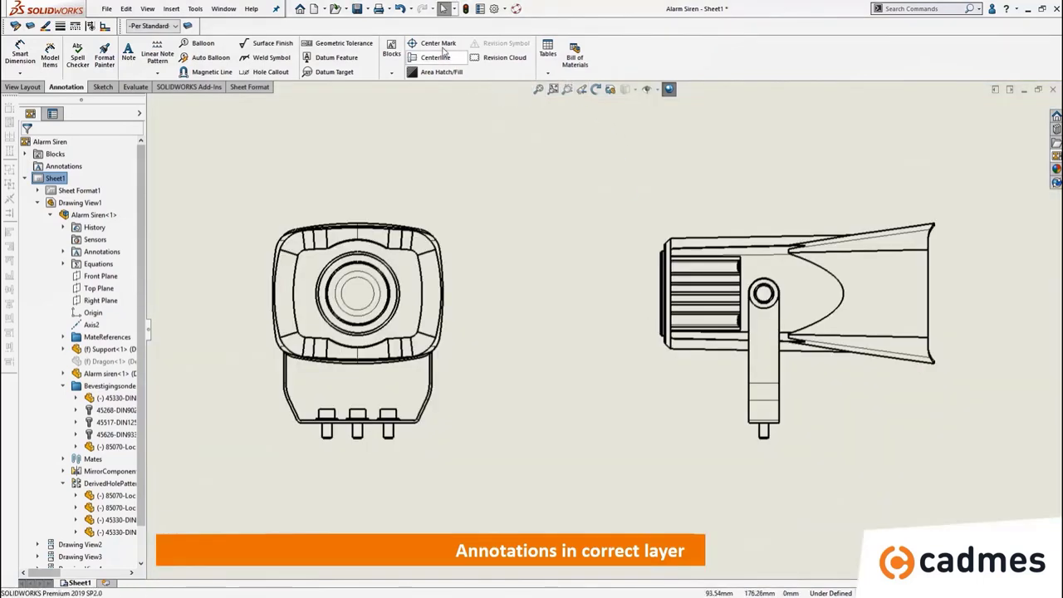
click(438, 43)
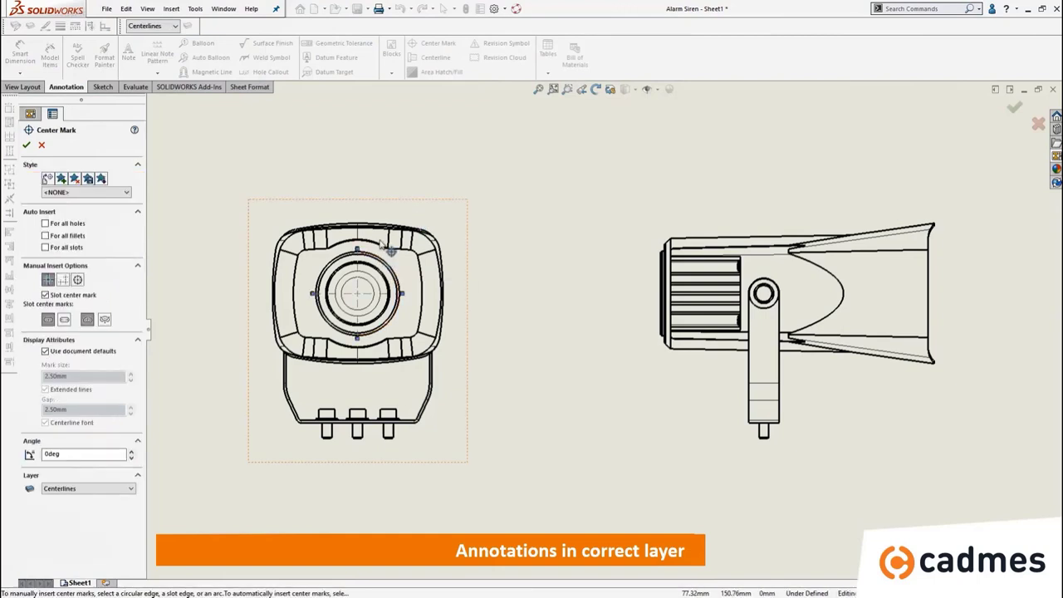
click(27, 145)
Extend the large circle's center mark lines beyond the front view's outline on all sides
click(435, 57)
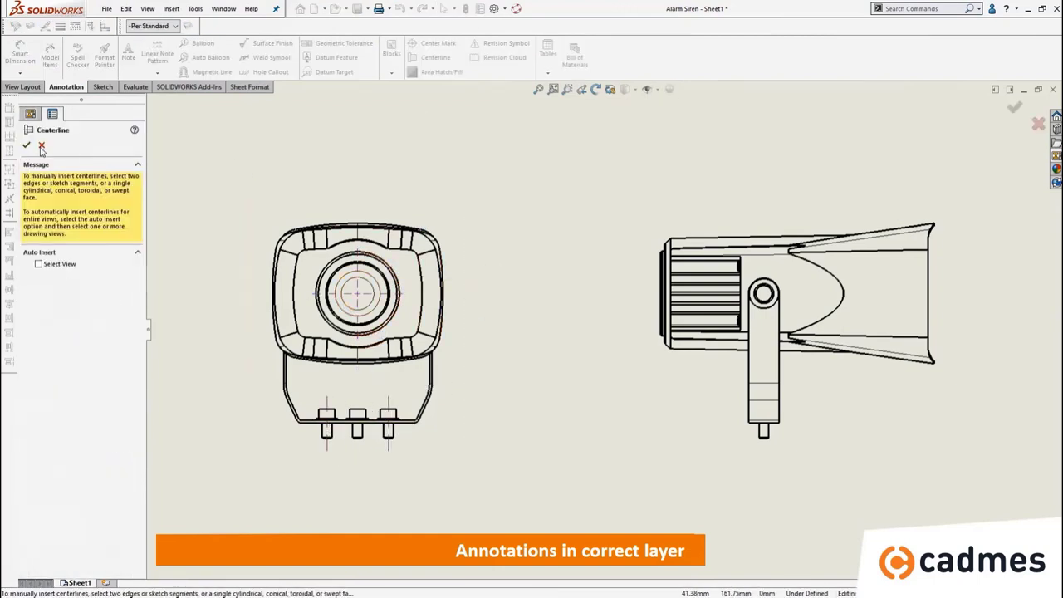
key(Escape)
click(358, 210)
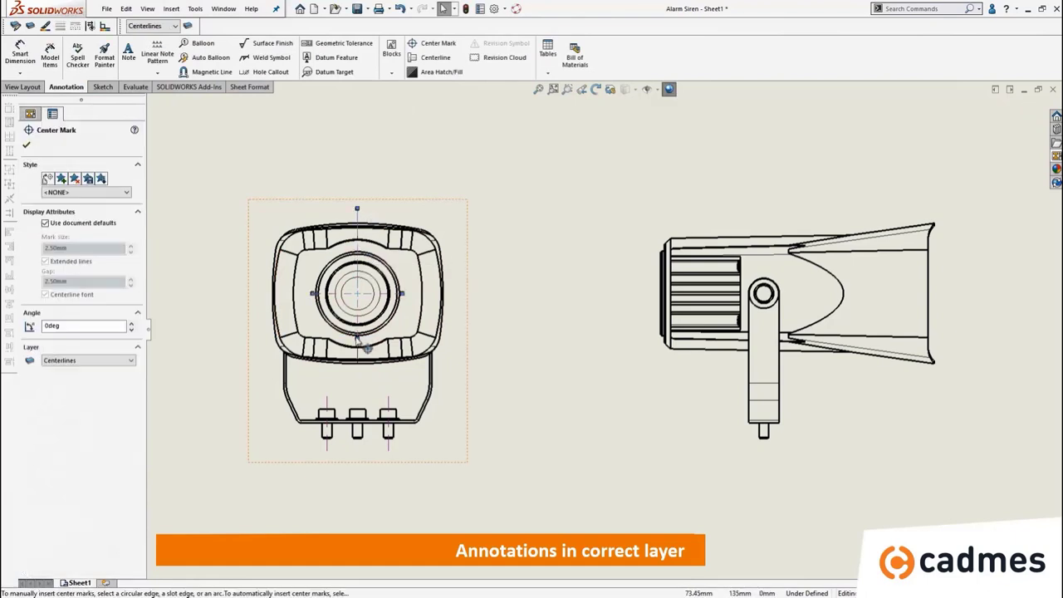
drag(366, 453, 357, 456)
drag(313, 293, 257, 293)
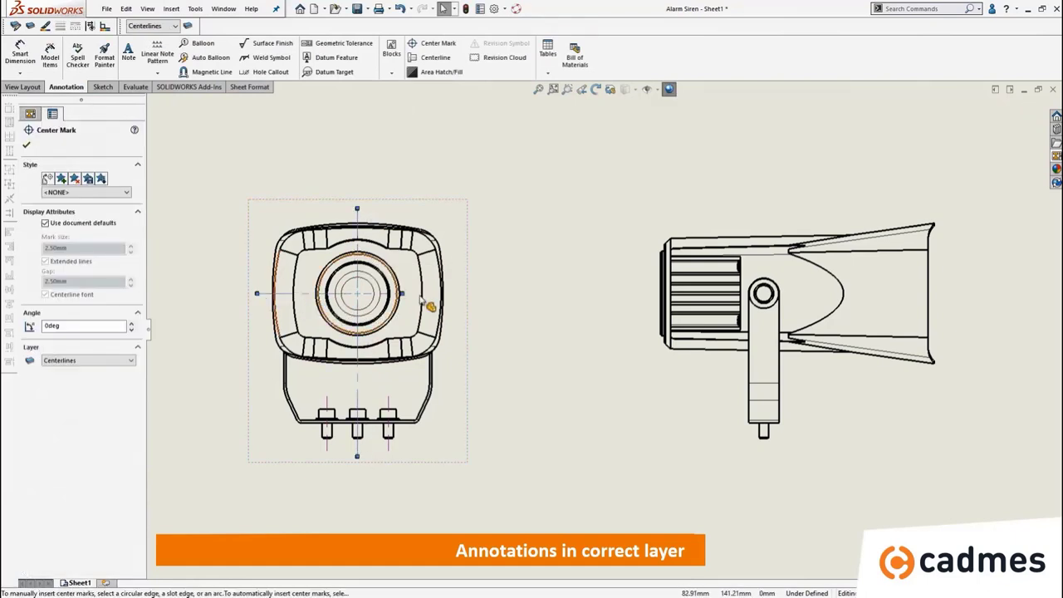
click(557, 249)
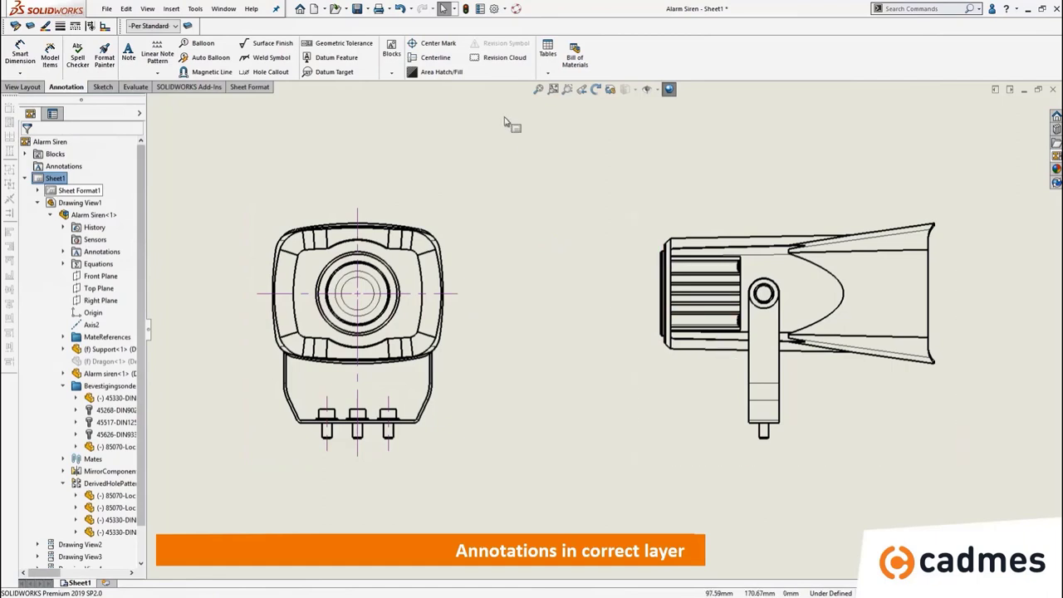
Add a centerline between the bracket's two vertical edges in the side view and lengthen it past the view's outline
click(436, 57)
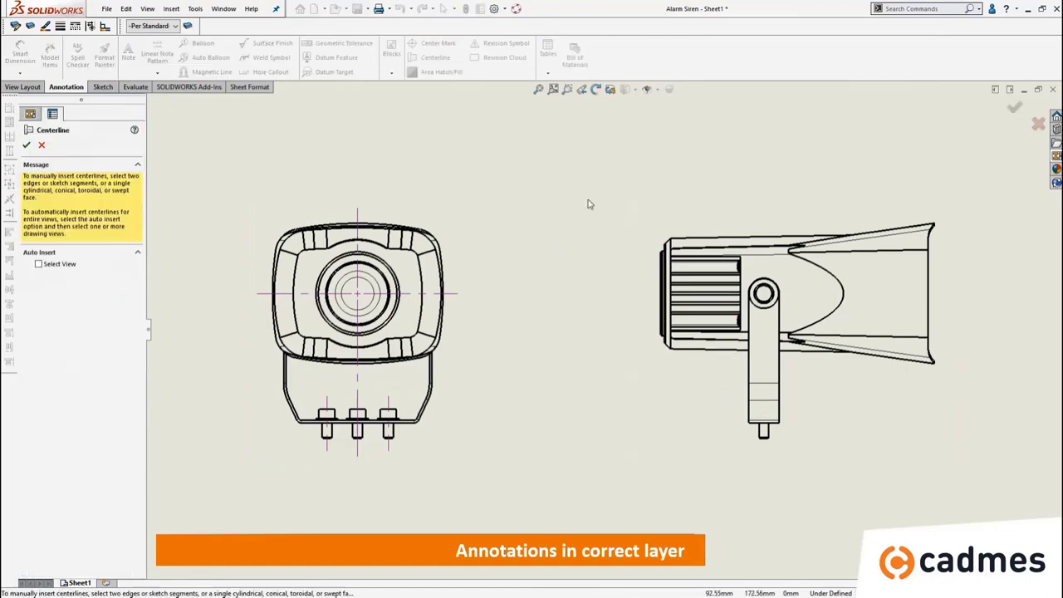
click(750, 366)
click(783, 367)
key(Escape)
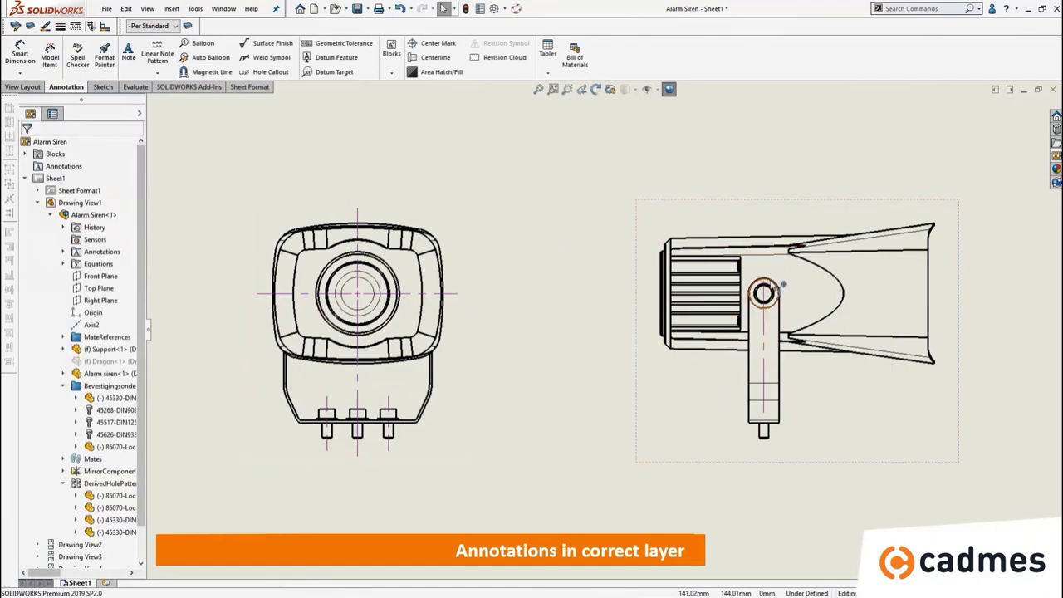
click(763, 365)
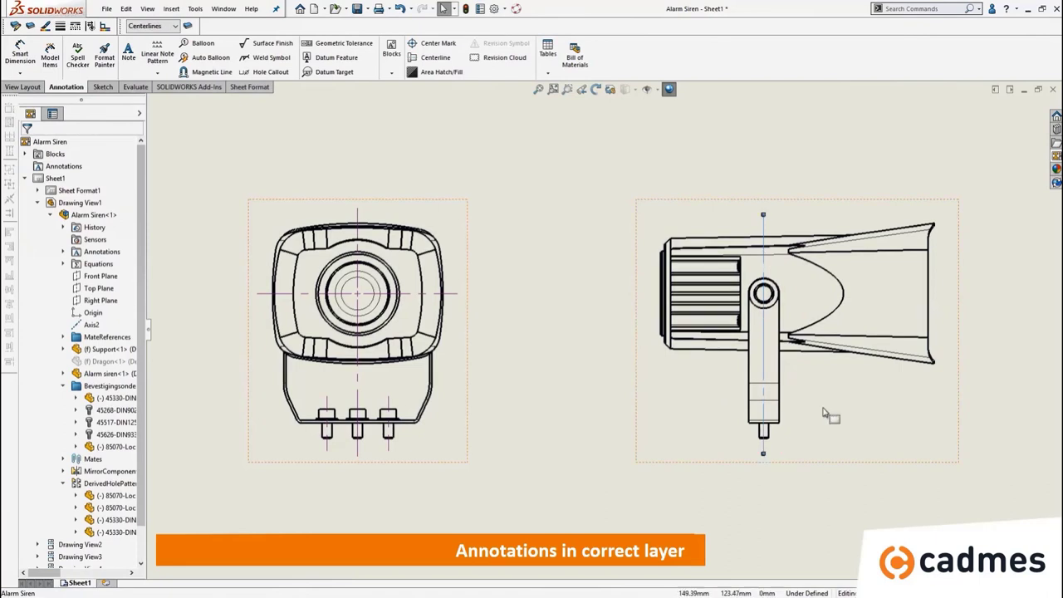
Add a center mark to the bracket's pivot circle in the side view and extend its horizontal lines past both ends of the siren
click(438, 42)
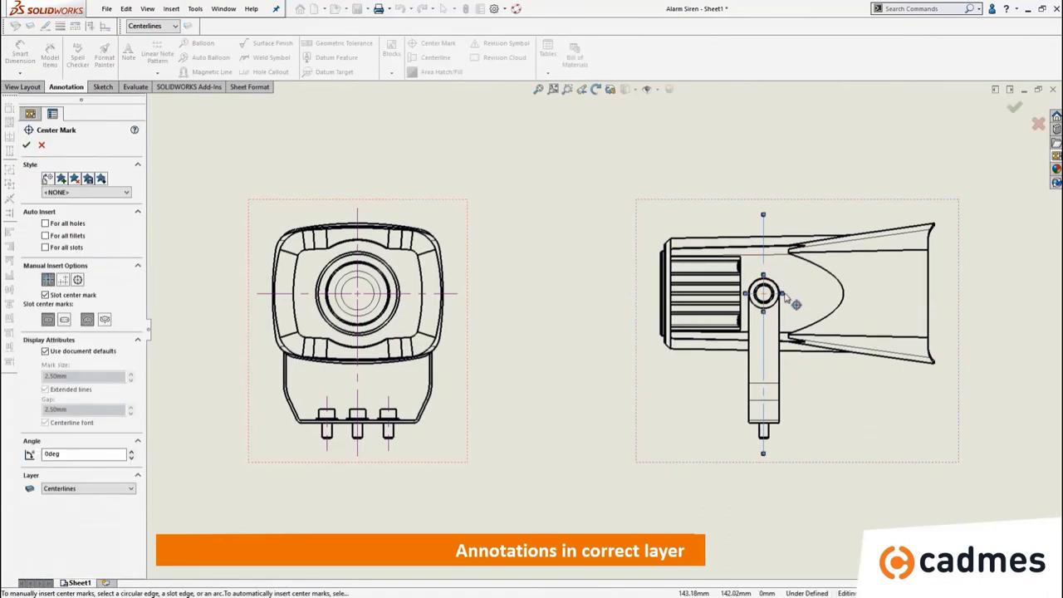
click(27, 146)
drag(783, 292, 945, 292)
key(Escape)
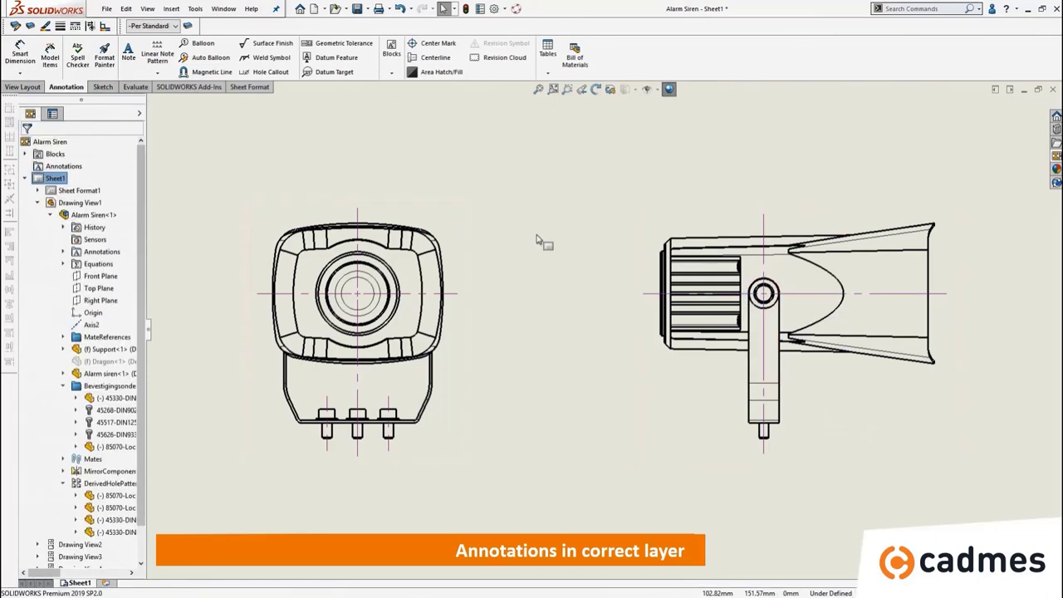
Dimension the front view's height from the bracket base to the large circle's center and the spacing between the outer bolts
click(20, 50)
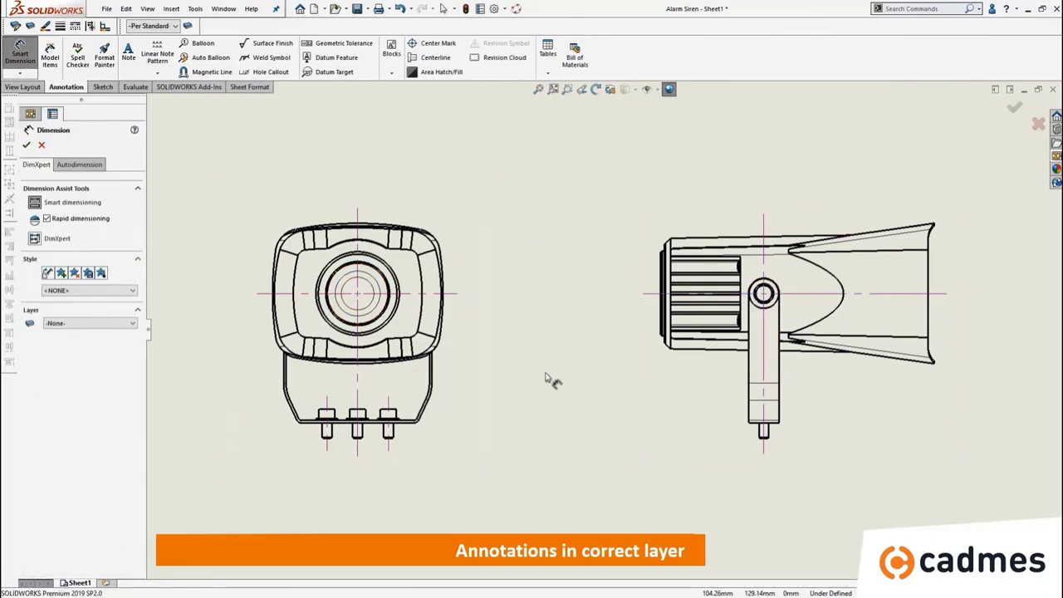
click(413, 423)
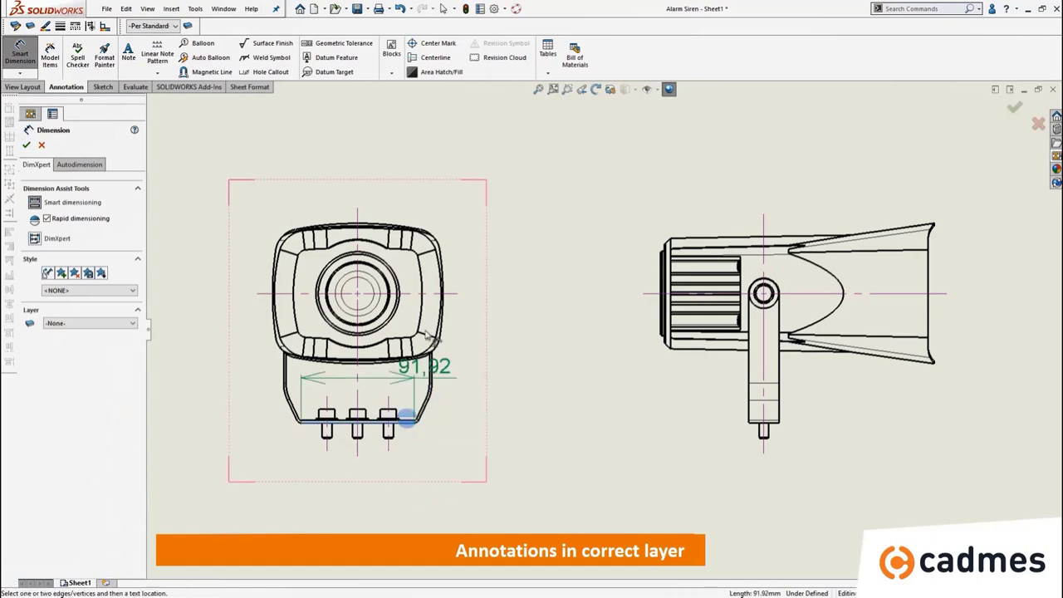
click(407, 287)
click(478, 365)
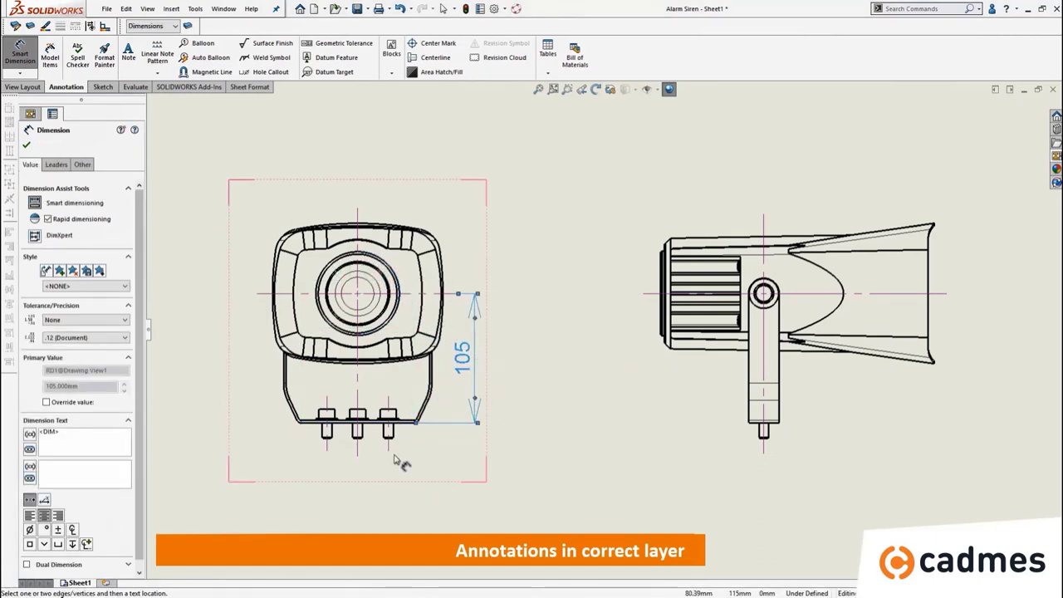
click(327, 452)
click(358, 497)
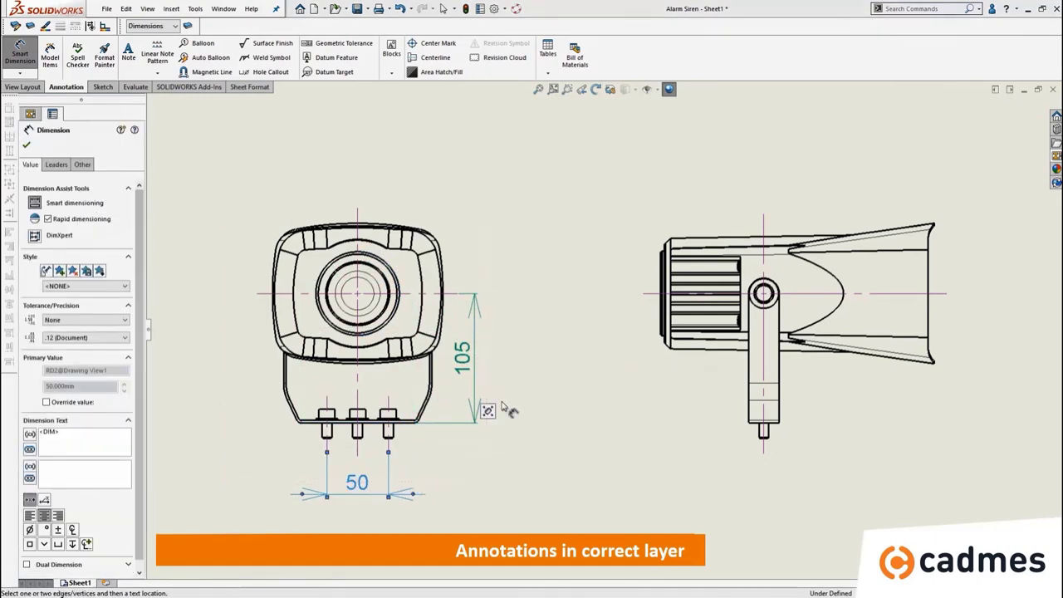
Dimension the bracket's width and the radius of its rounded end in the side view
click(749, 379)
click(778, 365)
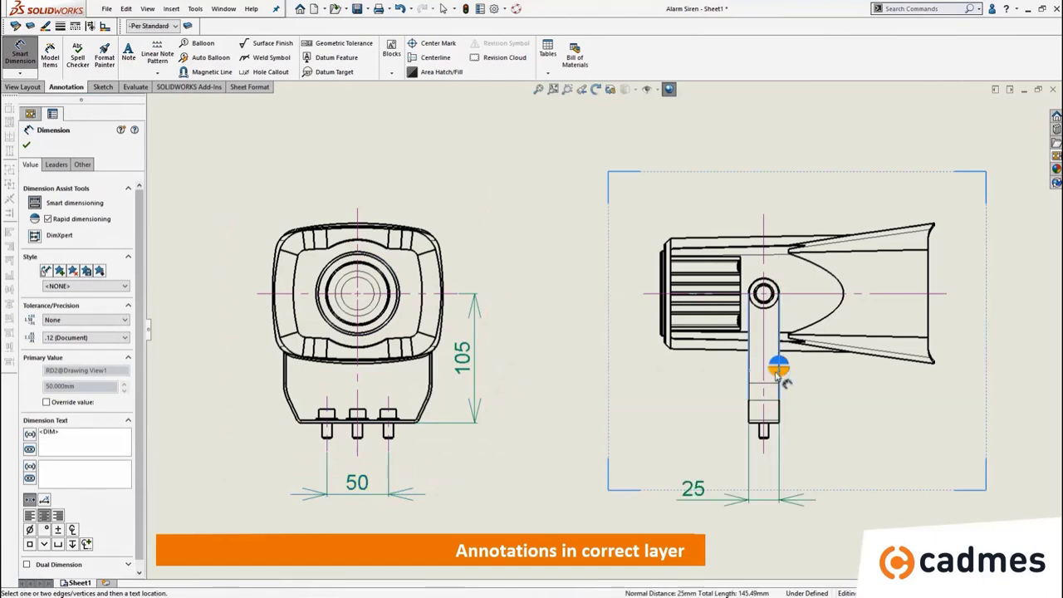
click(756, 284)
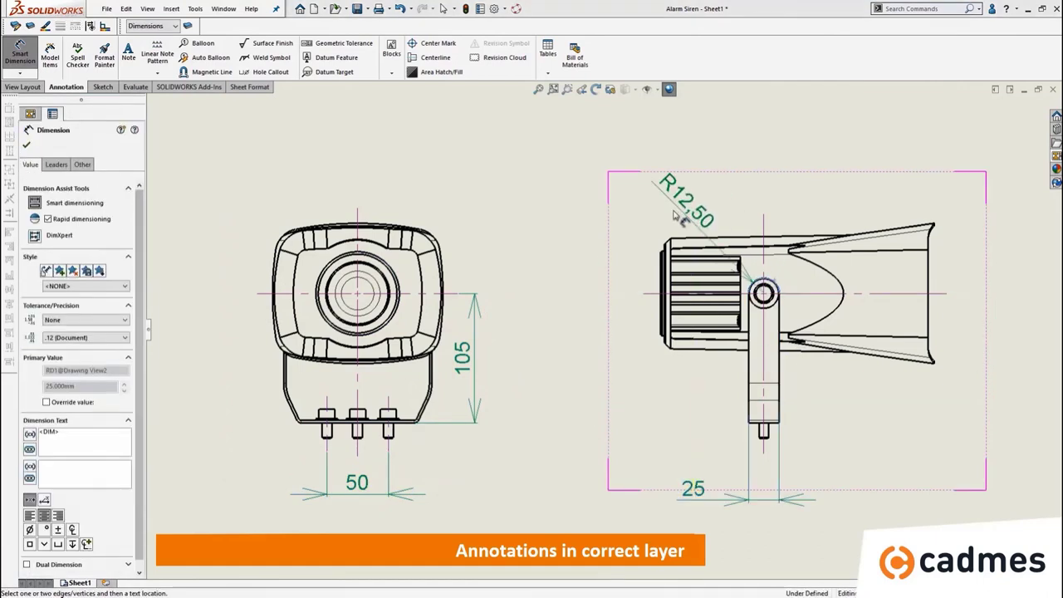
click(680, 197)
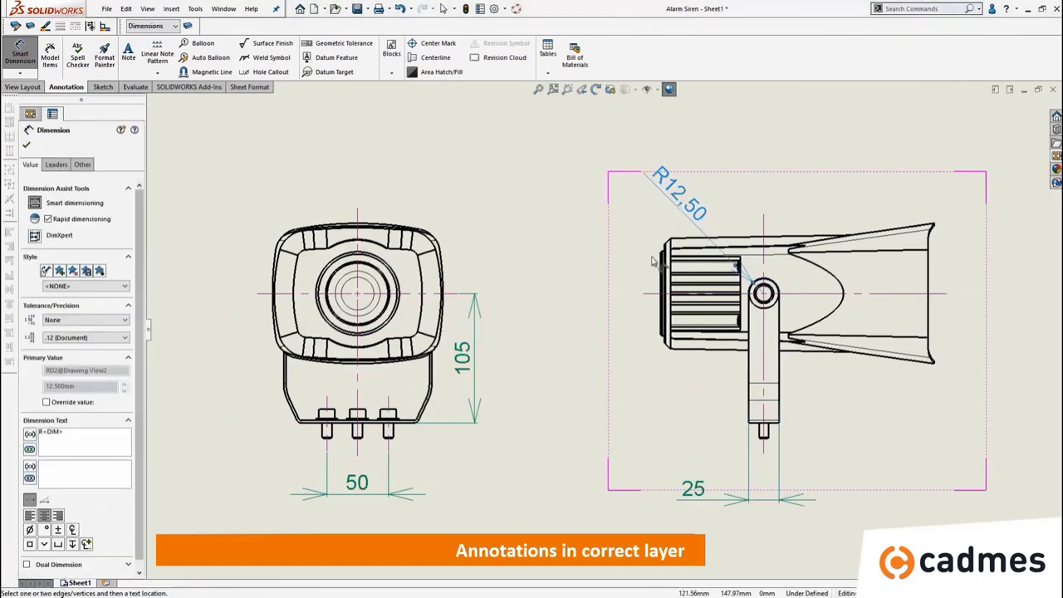
key(Escape)
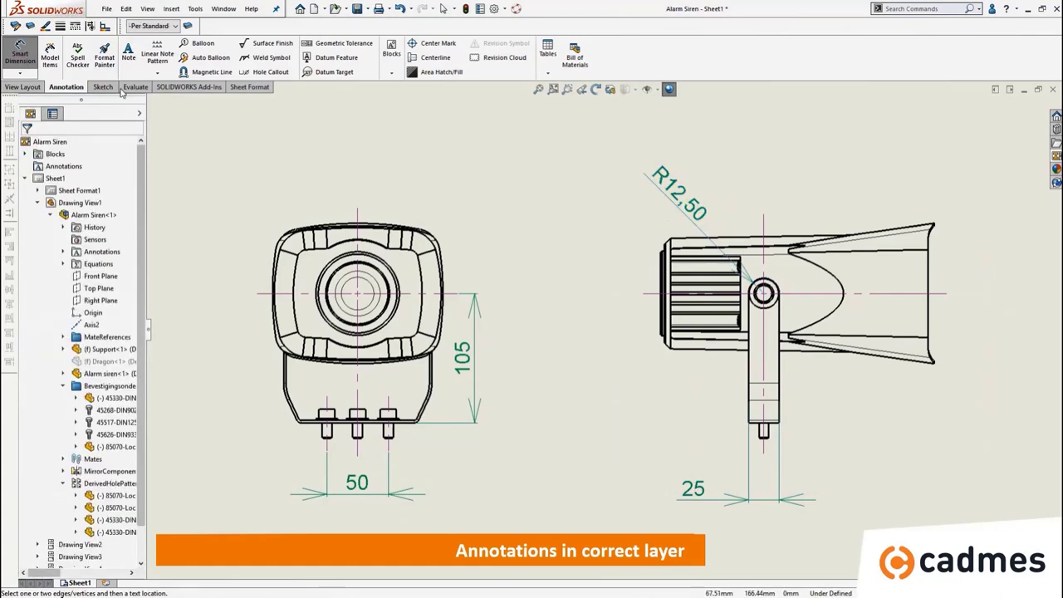
click(20, 51)
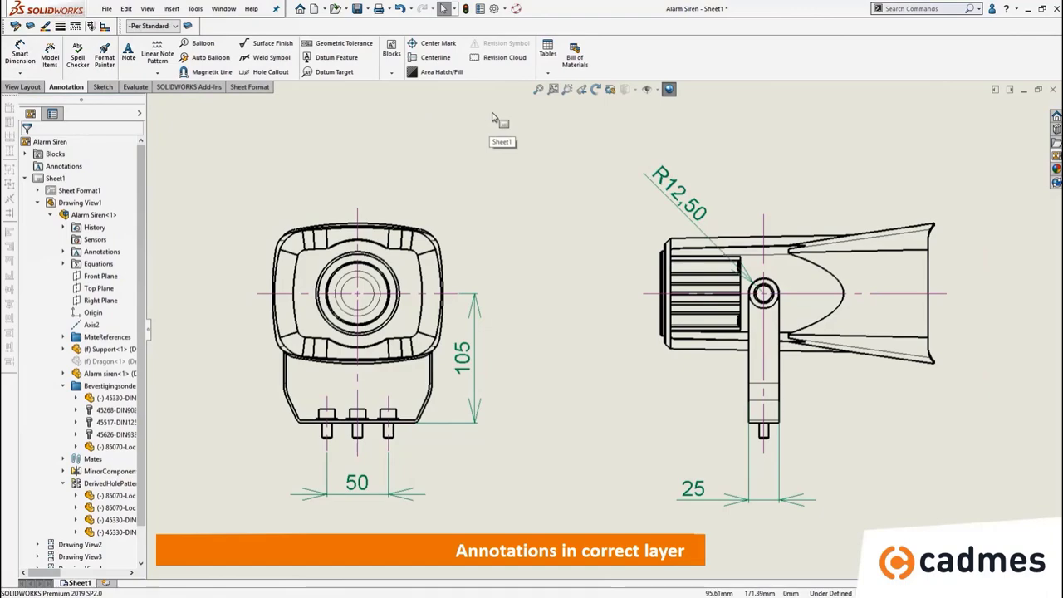
Review the Dimensions, Centerlines, Notes and Section layers defined in the drawing
click(188, 26)
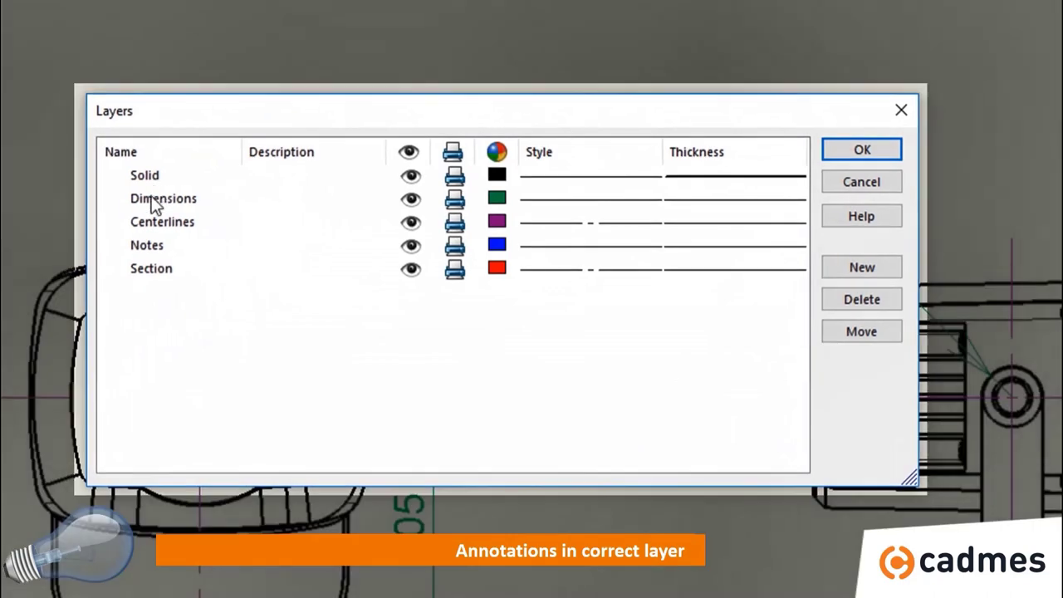
click(155, 204)
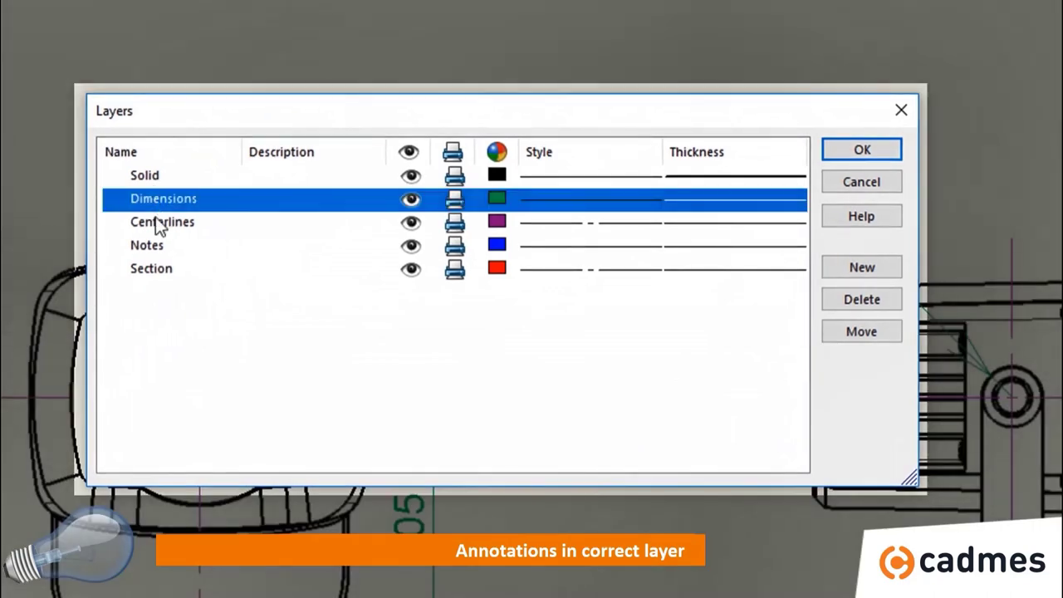
click(156, 225)
click(158, 250)
click(158, 268)
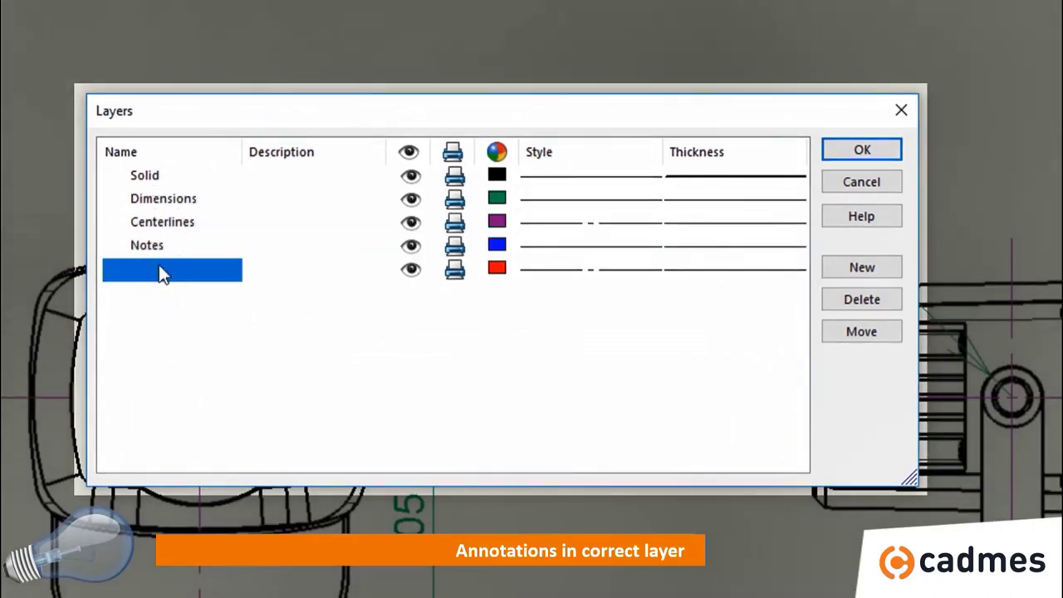
click(864, 153)
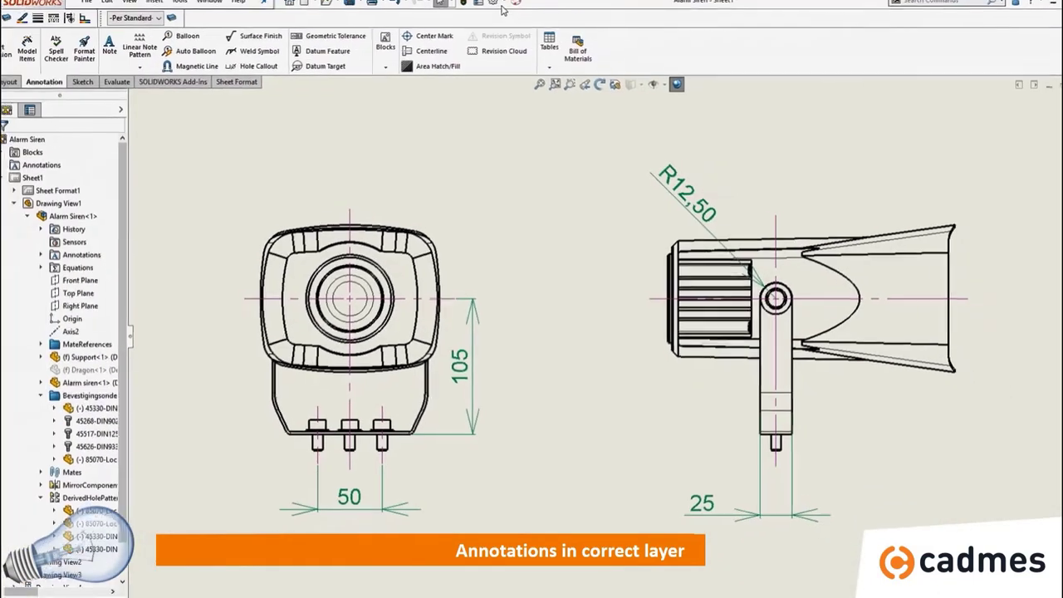
Check which layers the document properties assign to notes, linear dimensions, and centerlines and center marks
click(495, 4)
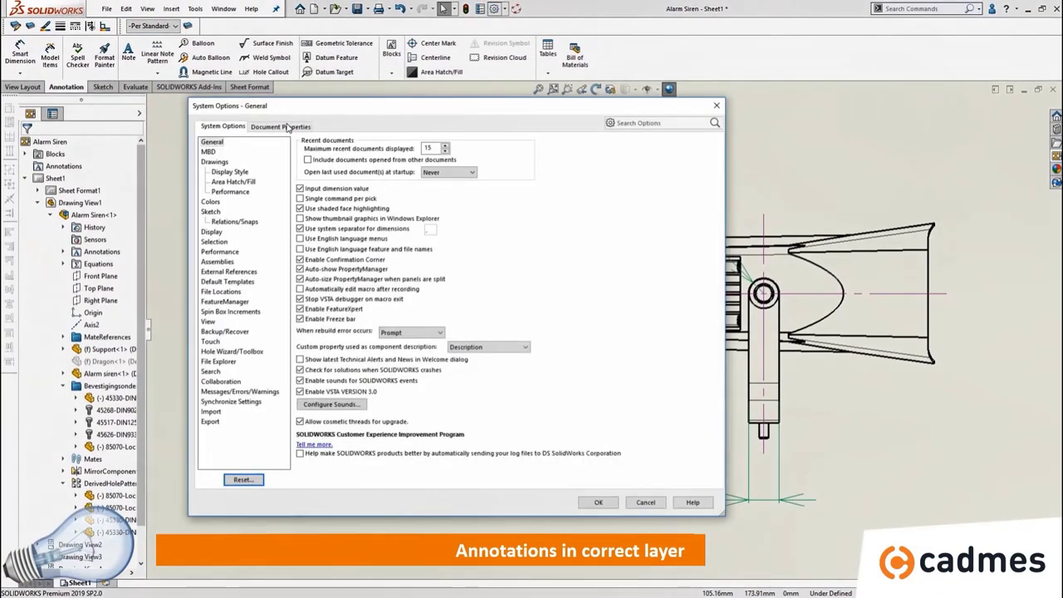
click(280, 126)
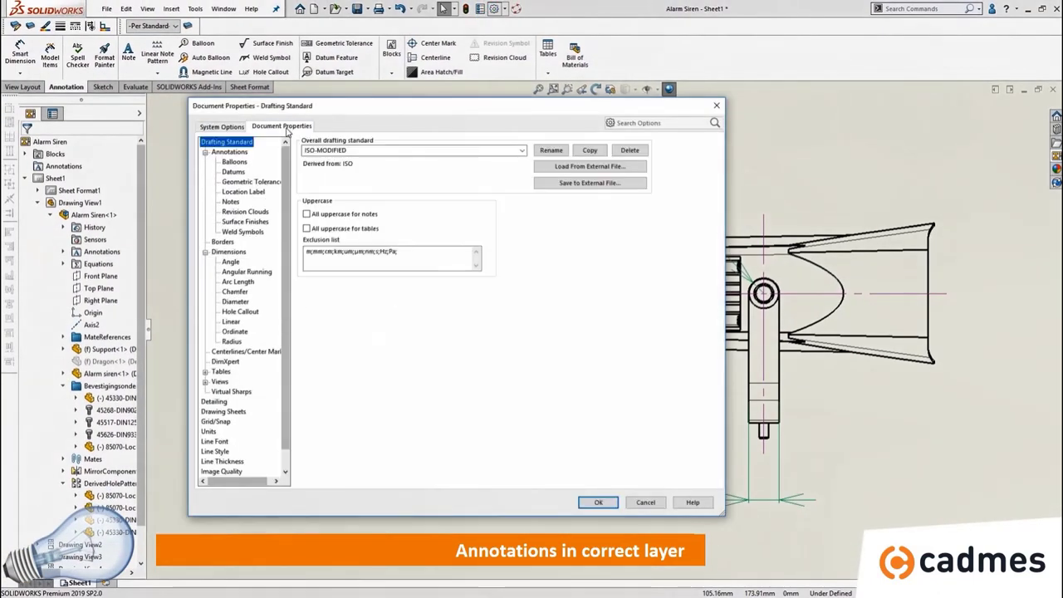
click(231, 202)
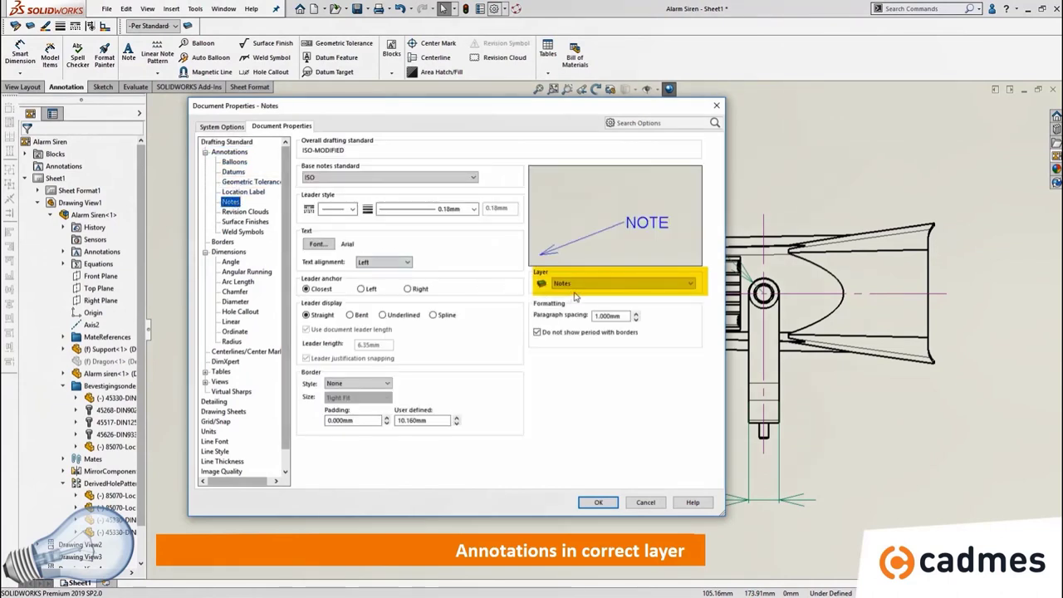
click(234, 322)
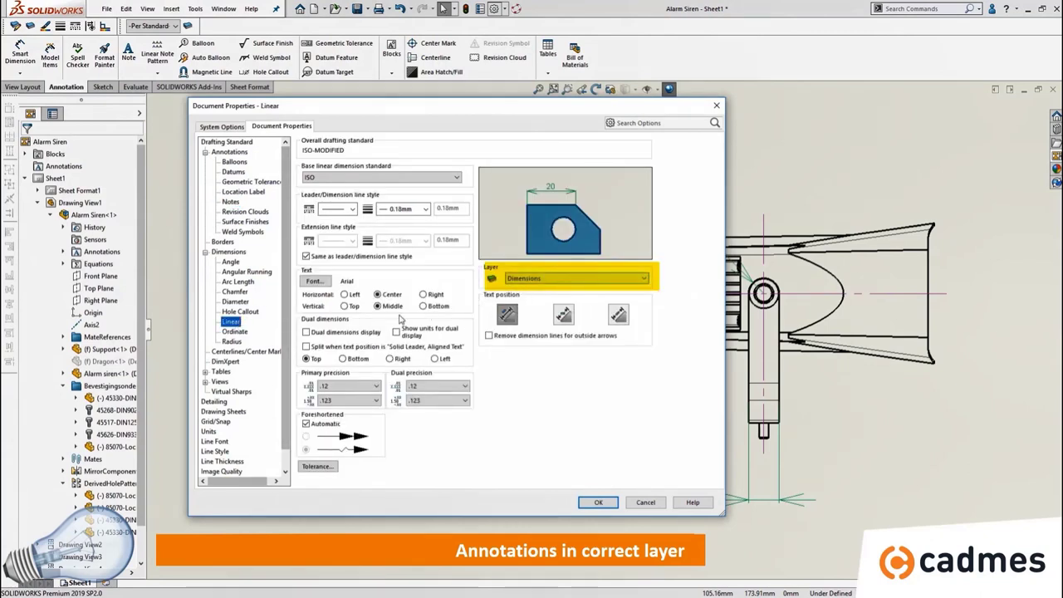
click(249, 351)
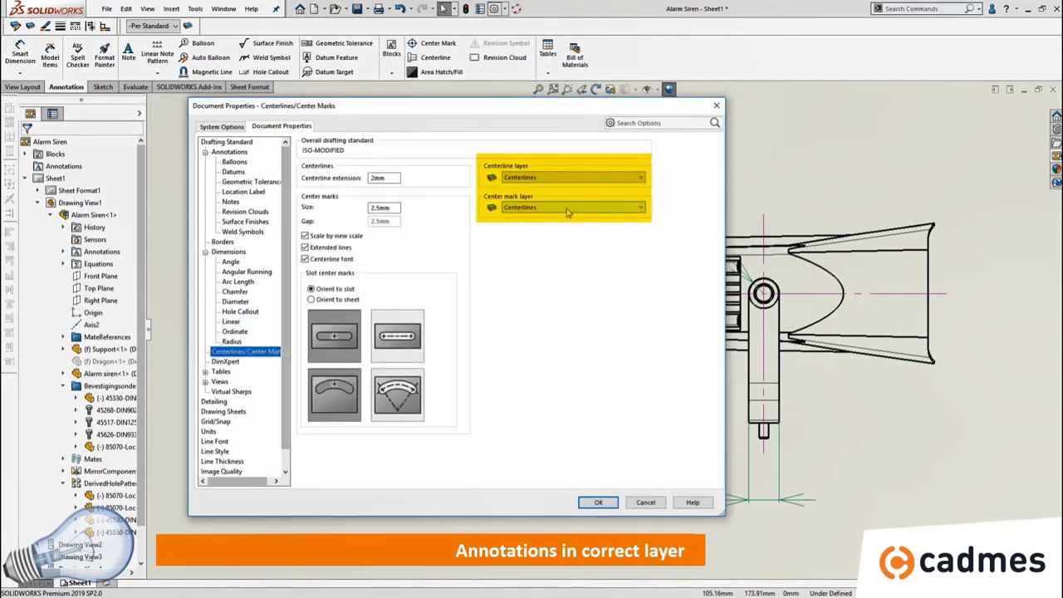
click(599, 502)
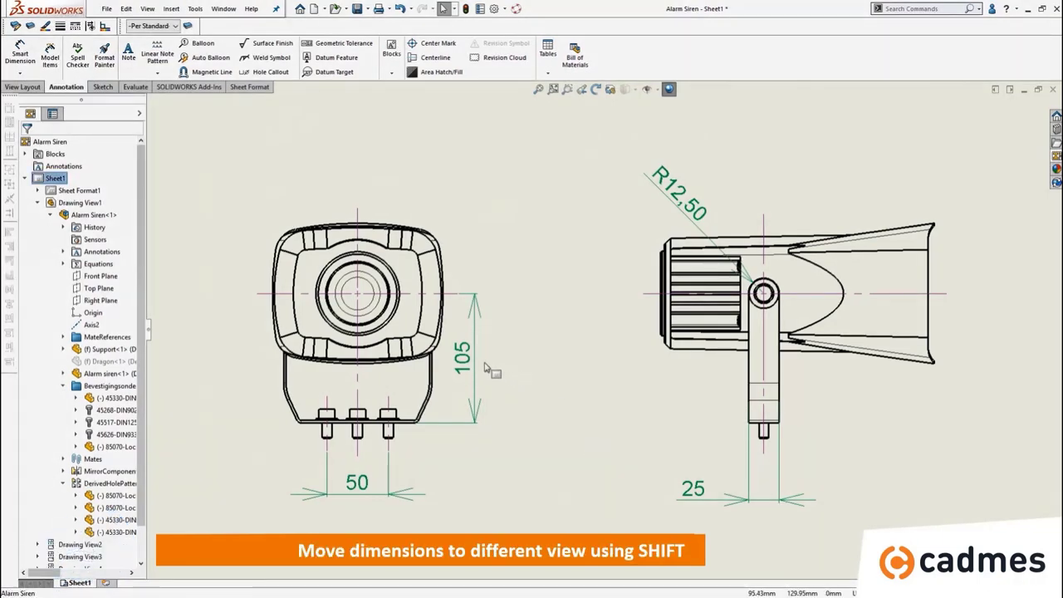
Move the vertical height dimension from the front view to the side view, placing it beside the siren's back end
shift+drag(478, 365, 574, 356)
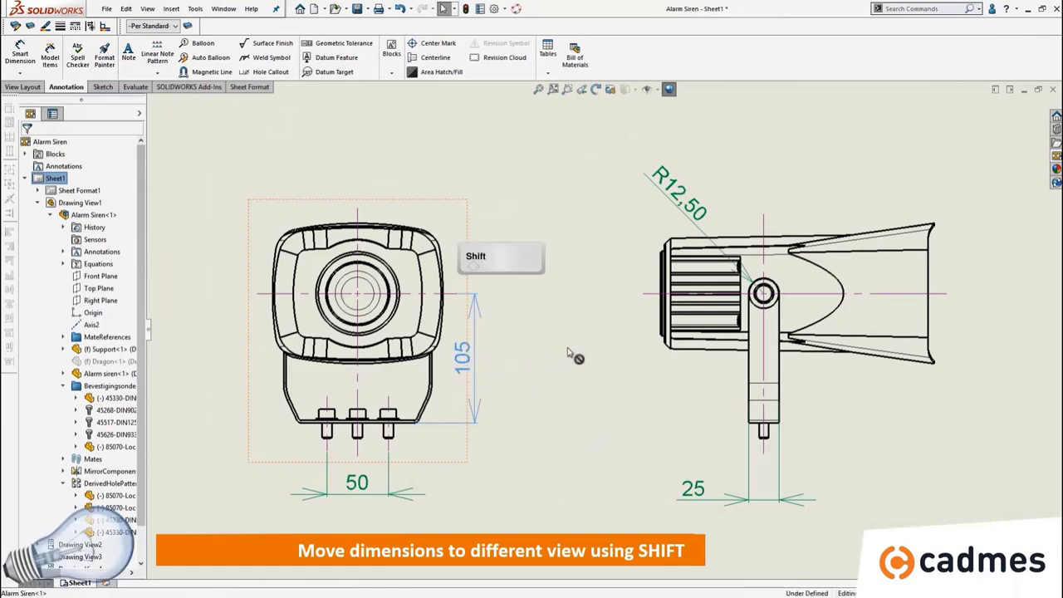
shift+drag(697, 368, 624, 363)
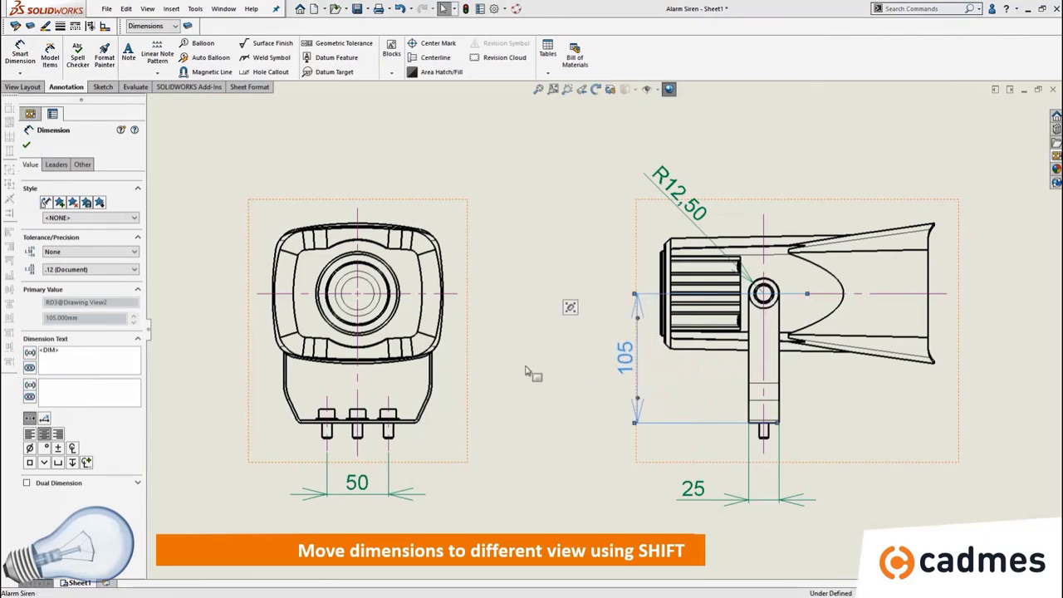
click(28, 146)
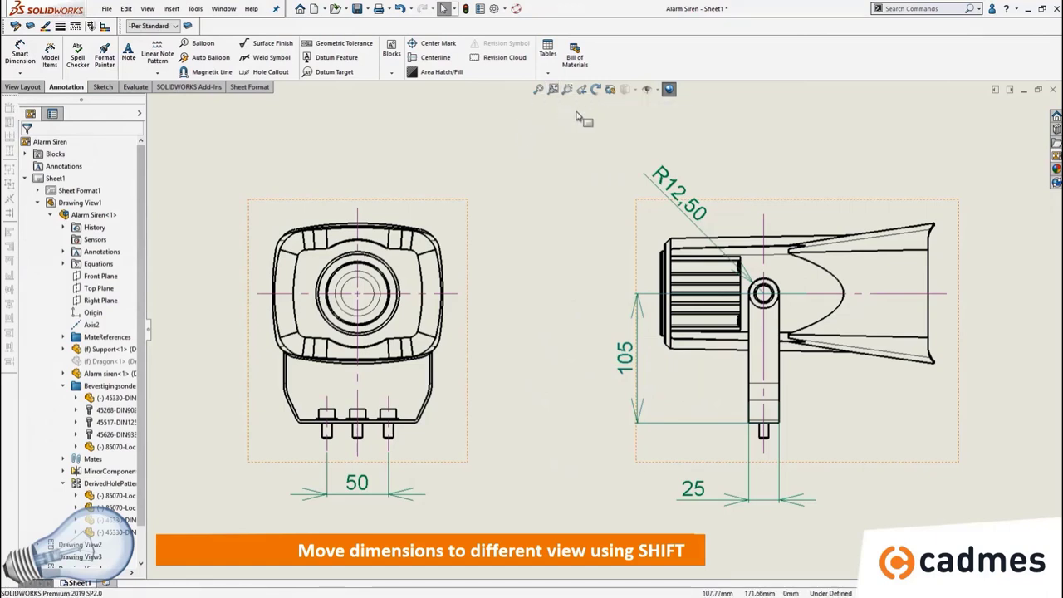
Create a vertical section view through the bracket's pivot in the side view, with fasteners excluded and direction flipped, placed beside the side view
mouse_move(795, 166)
middle_down()
mouse_move(563, 168)
mouse_move(424, 194)
mouse_move(349, 183)
middle_up()
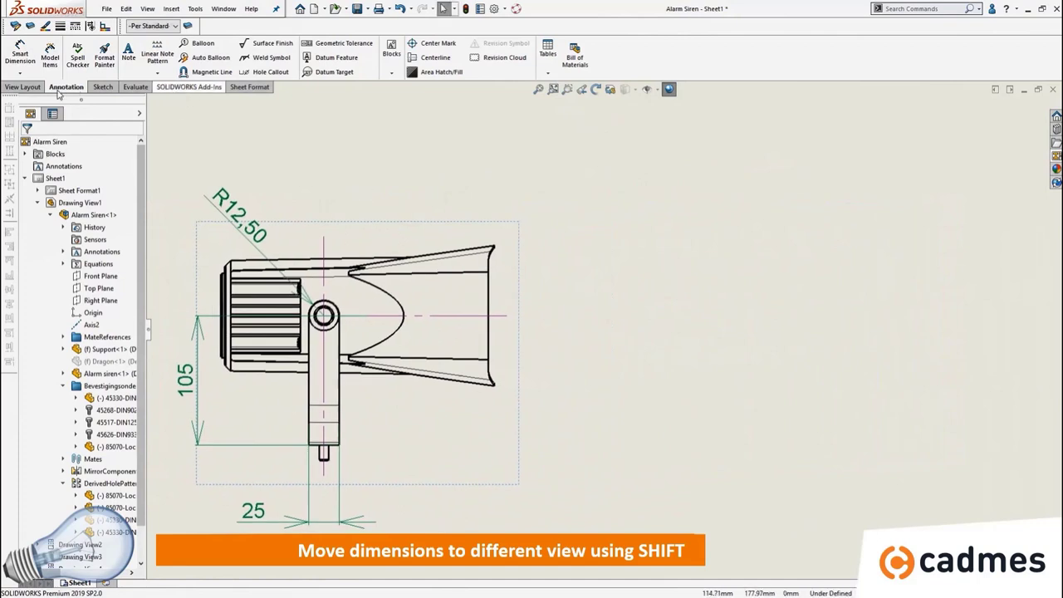
click(22, 86)
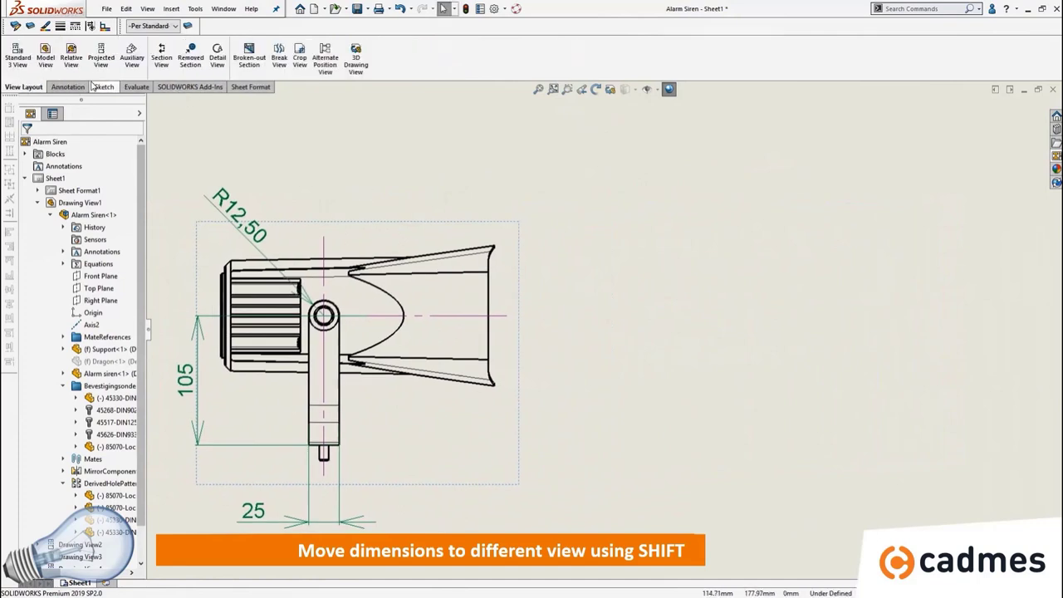
click(162, 56)
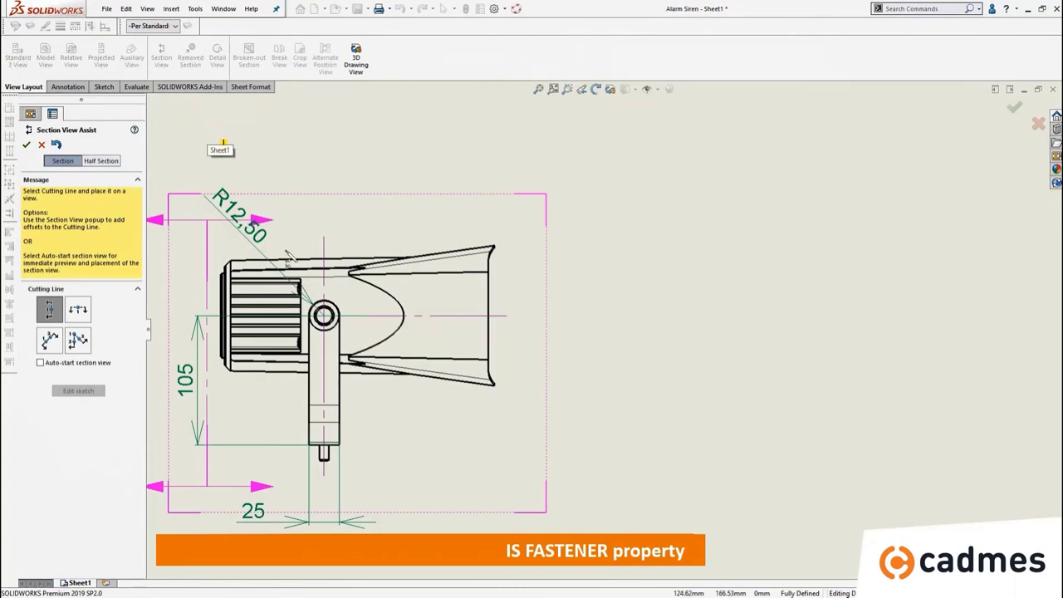
click(325, 317)
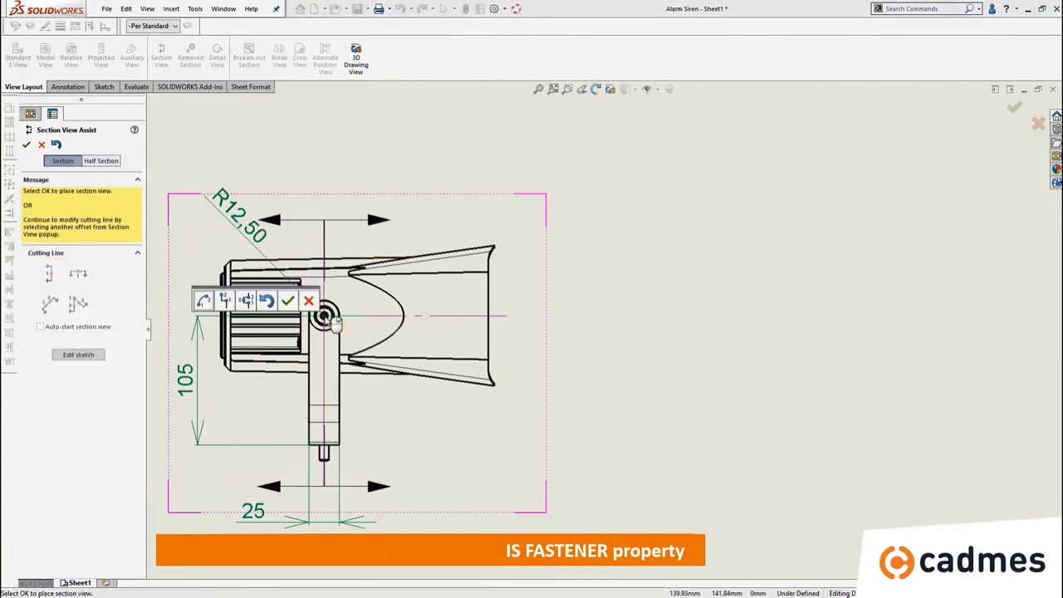
click(287, 300)
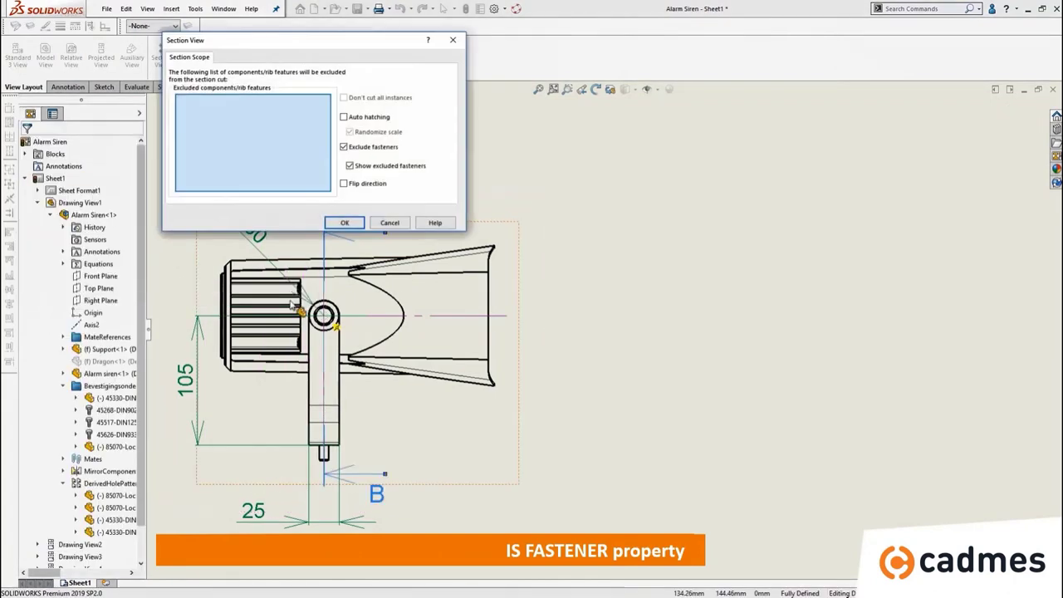
click(345, 184)
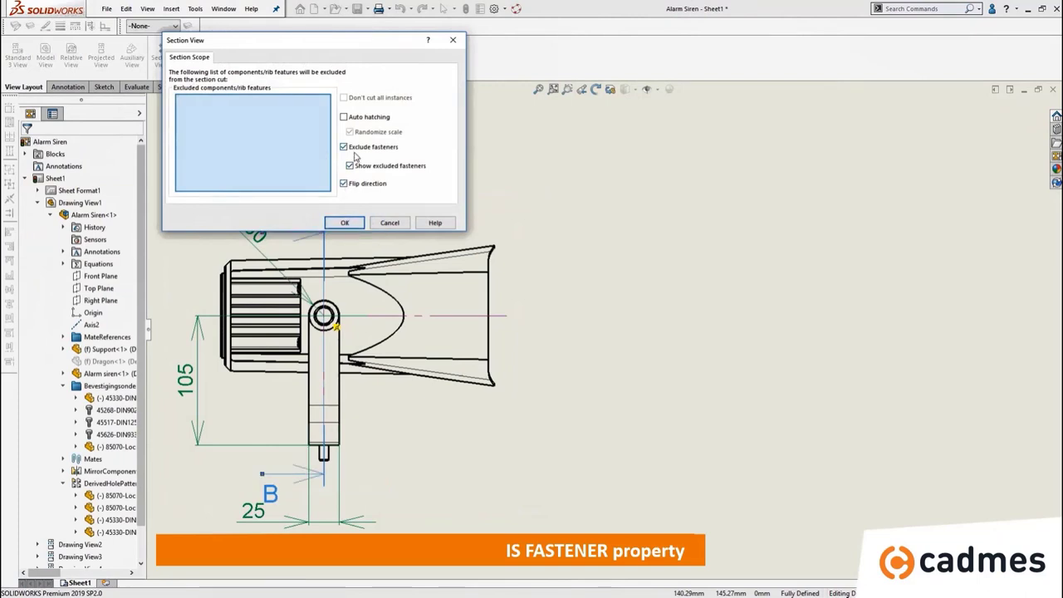
click(344, 222)
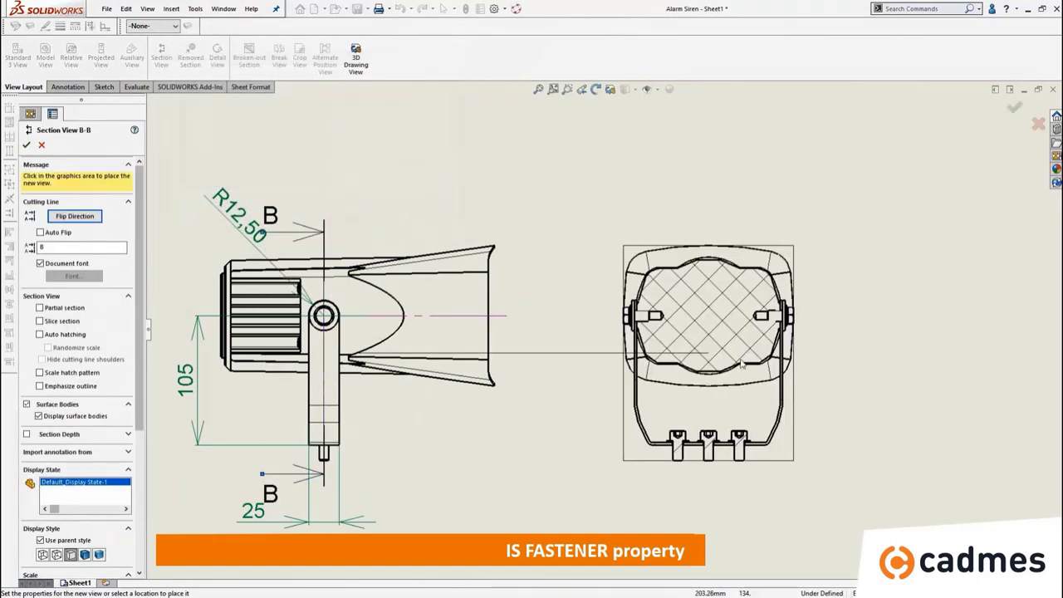
click(742, 363)
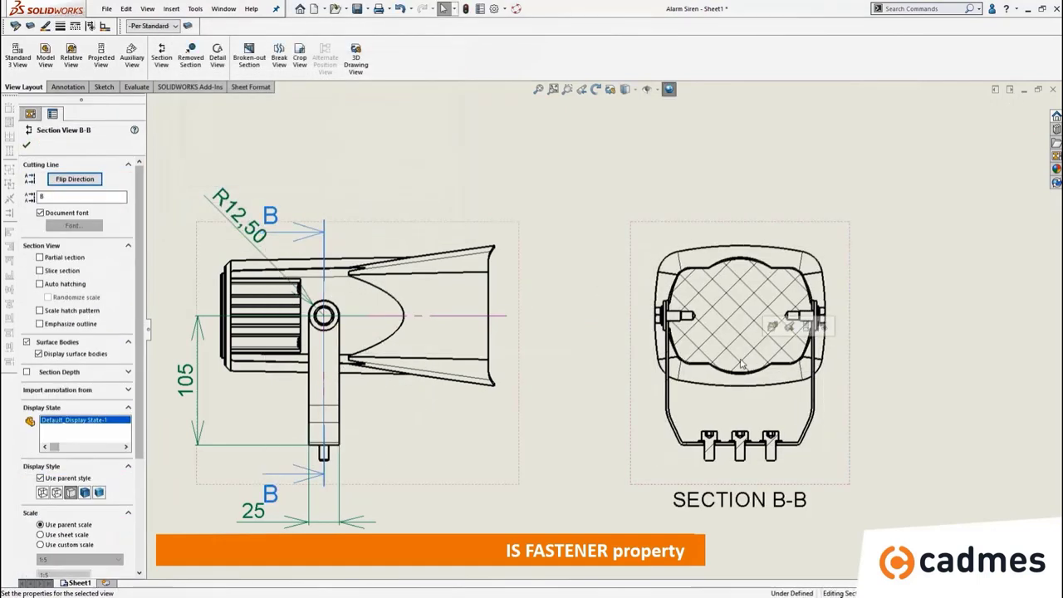
click(567, 89)
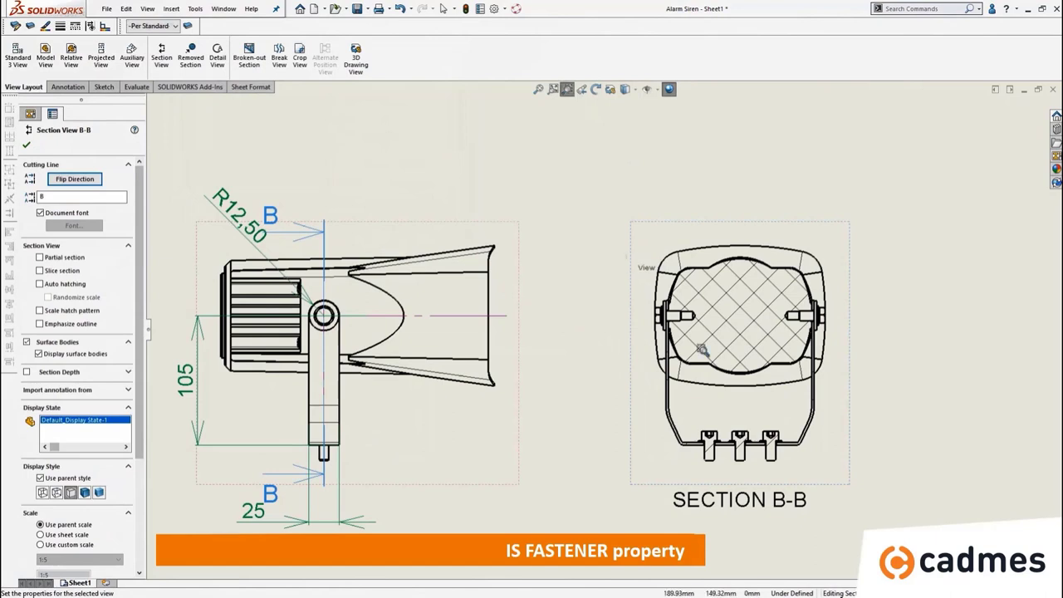
drag(627, 251, 863, 482)
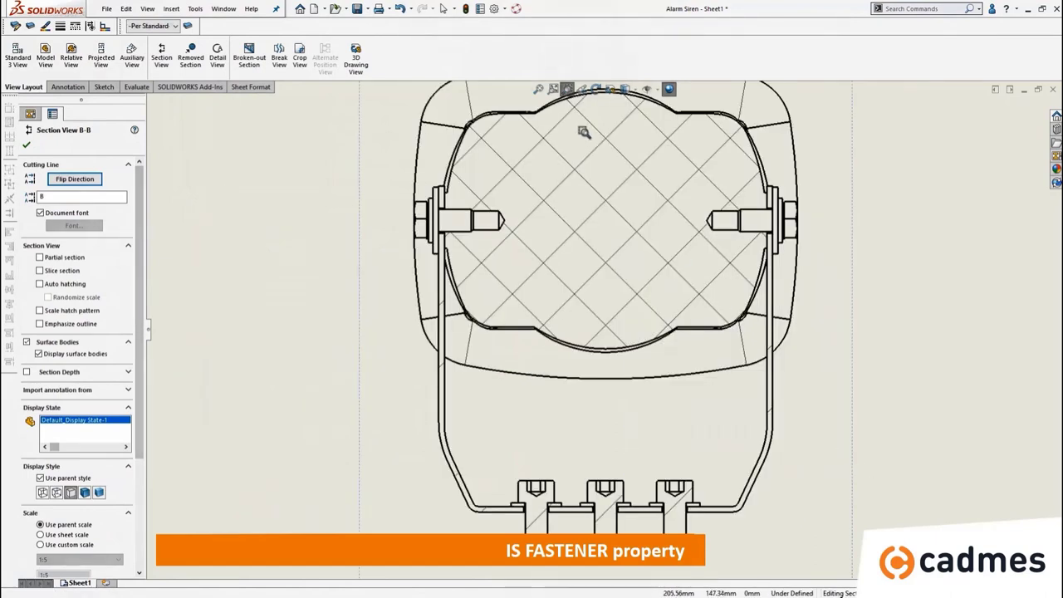
click(567, 89)
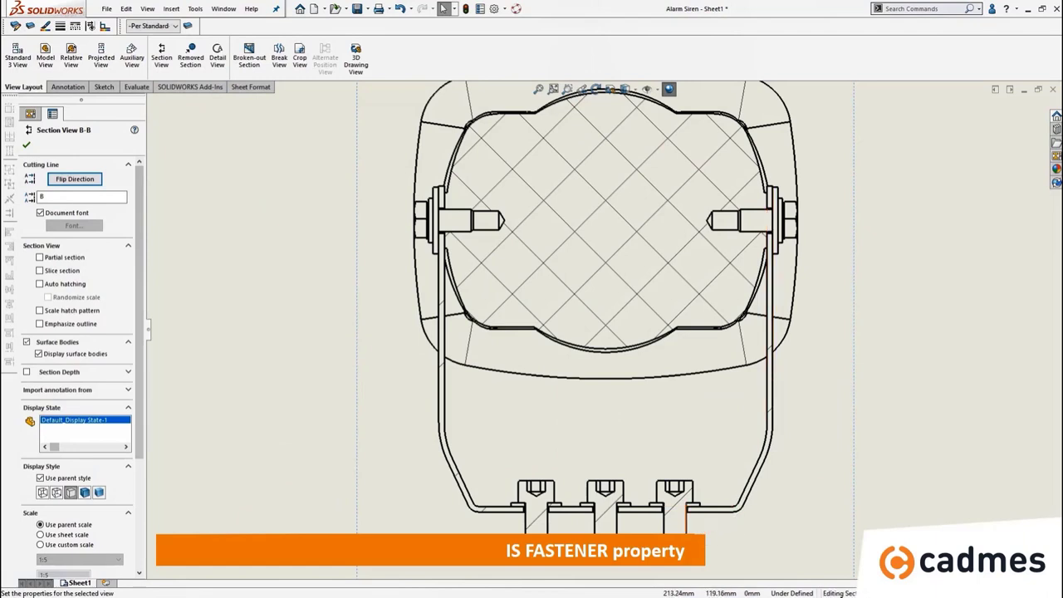
Delete the new section view together with its cutting line and section sketch
click(583, 91)
click(736, 226)
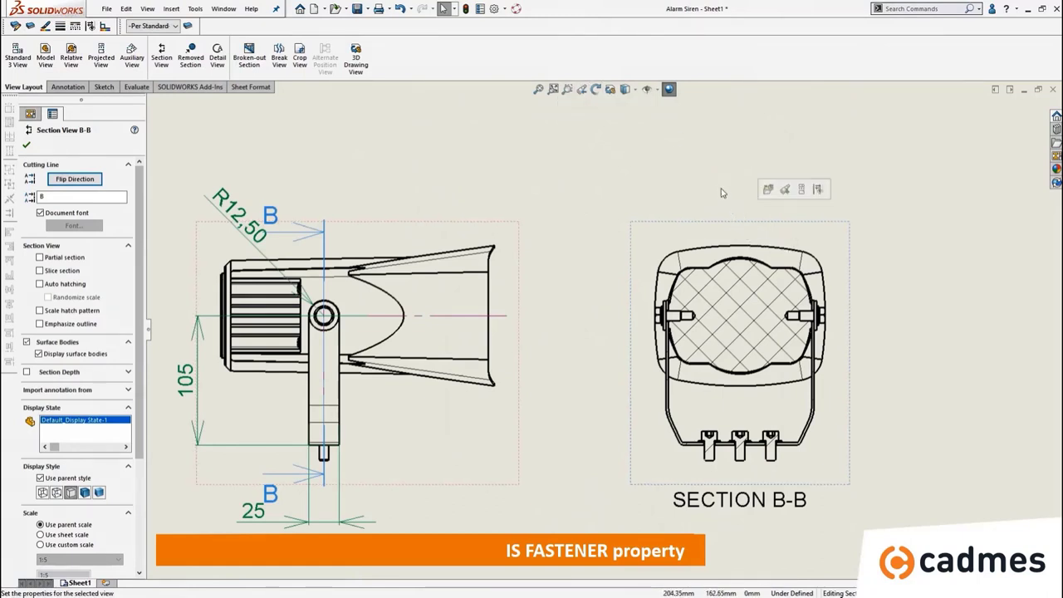
key(Delete)
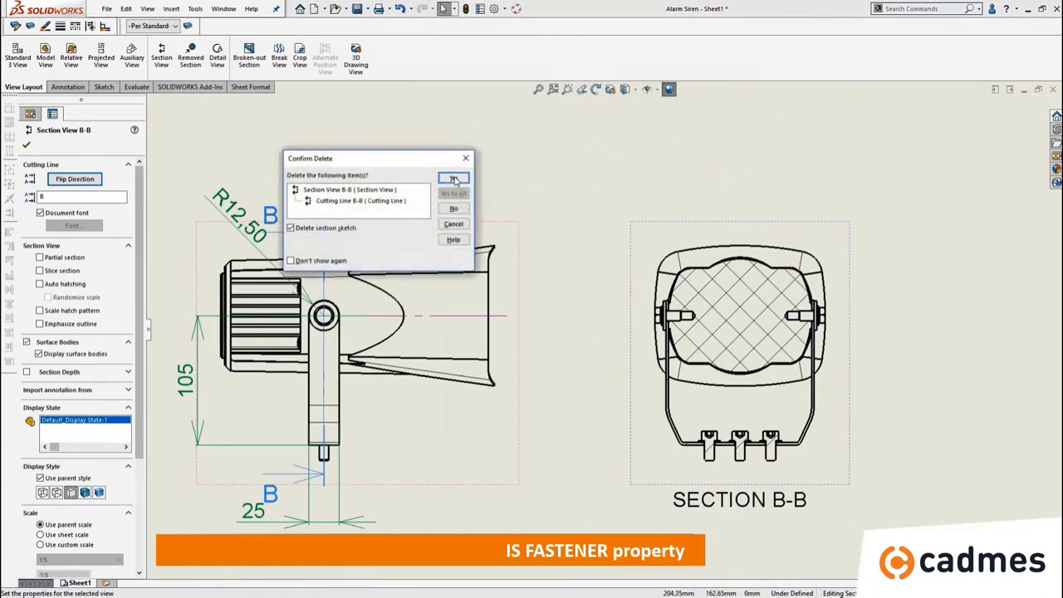
click(454, 180)
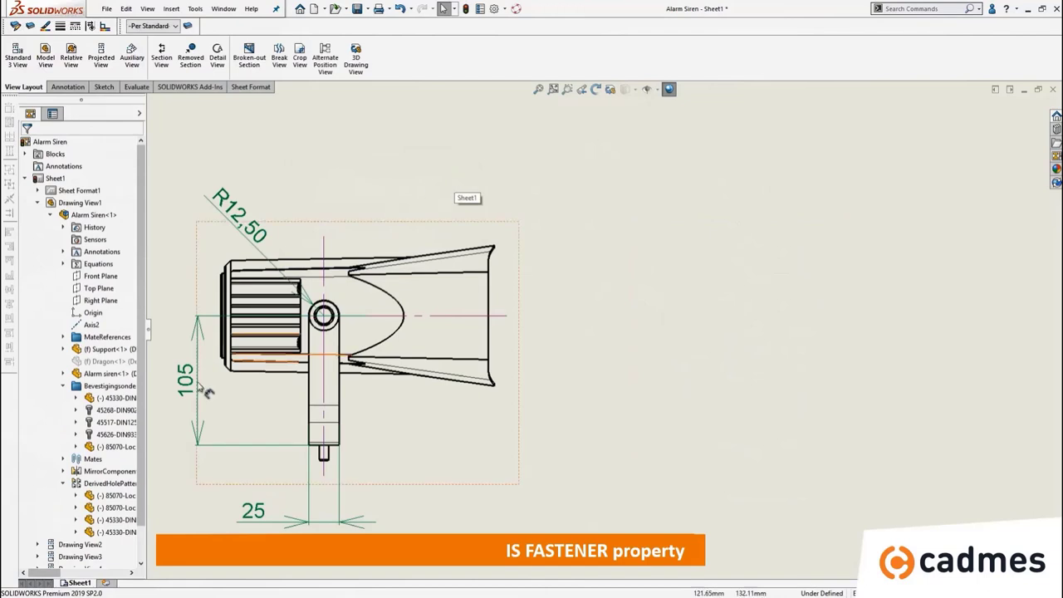
Open the 45330-DIN912-M08x16-8.8-Zn hex socket head screw part from the drawing's component tree
click(117, 400)
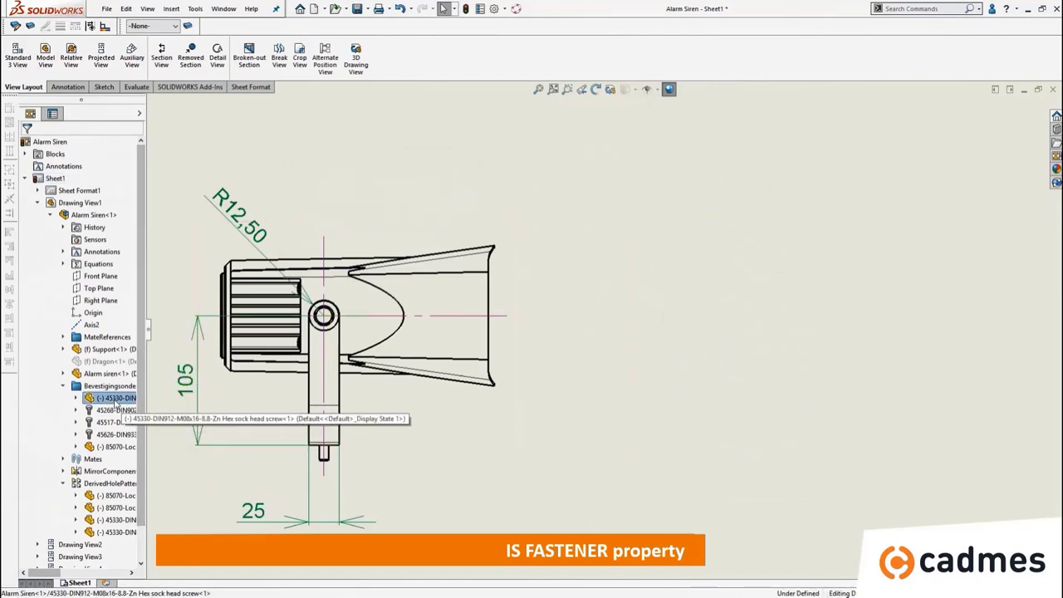
right_click(116, 404)
click(172, 231)
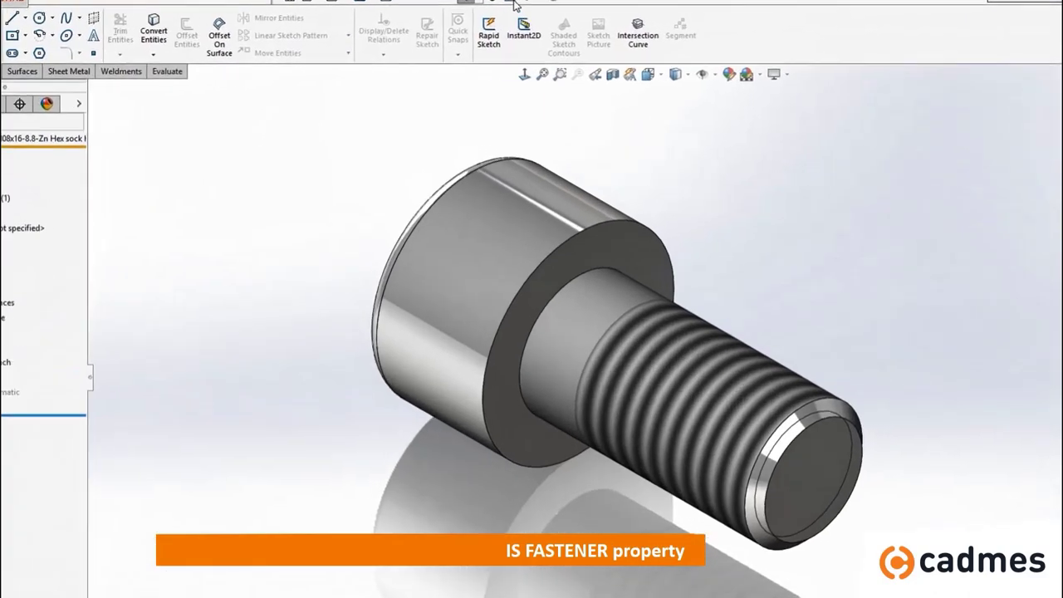
Add the custom property IsFastener with value 1 to the socket head screw and save the part
click(515, 5)
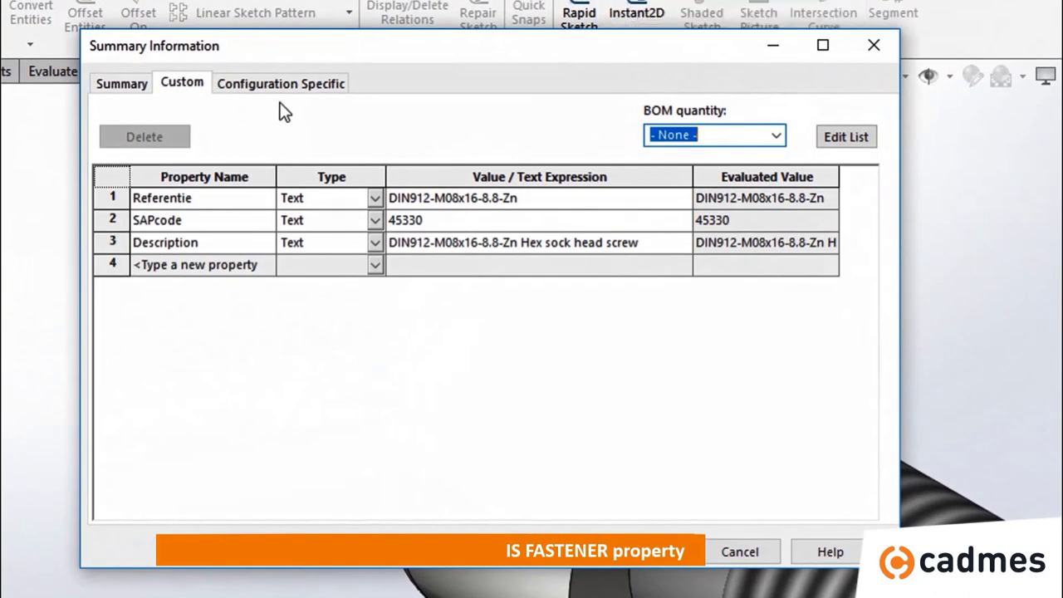
click(270, 265)
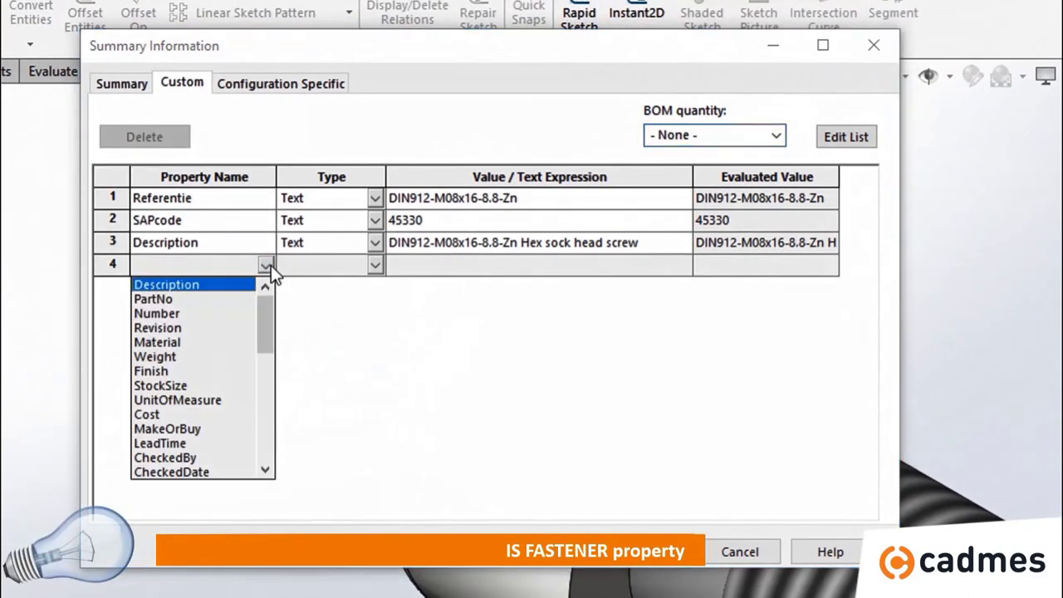
drag(269, 337, 261, 449)
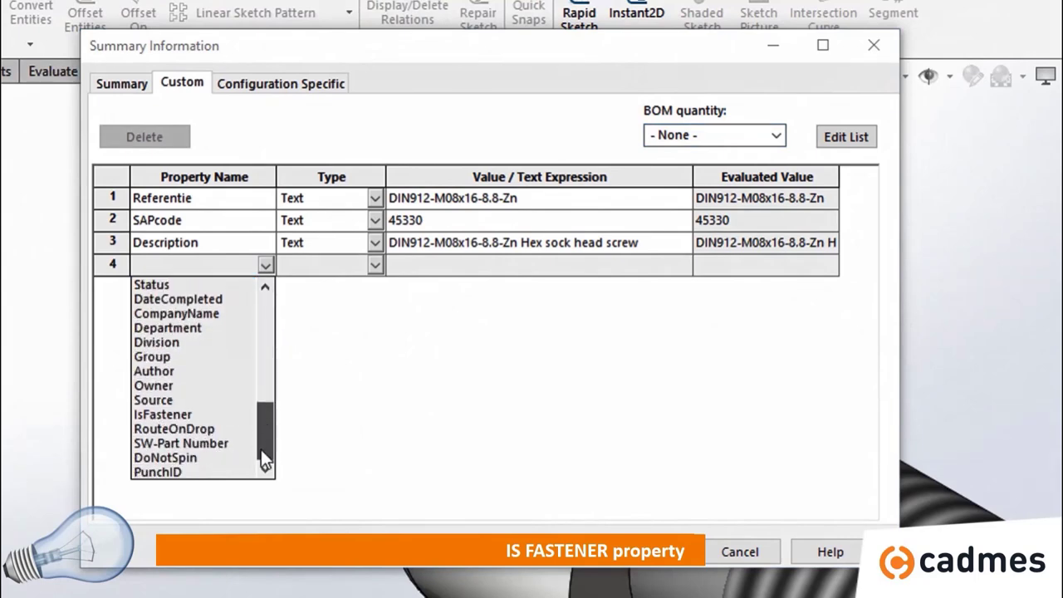
click(201, 414)
click(434, 263)
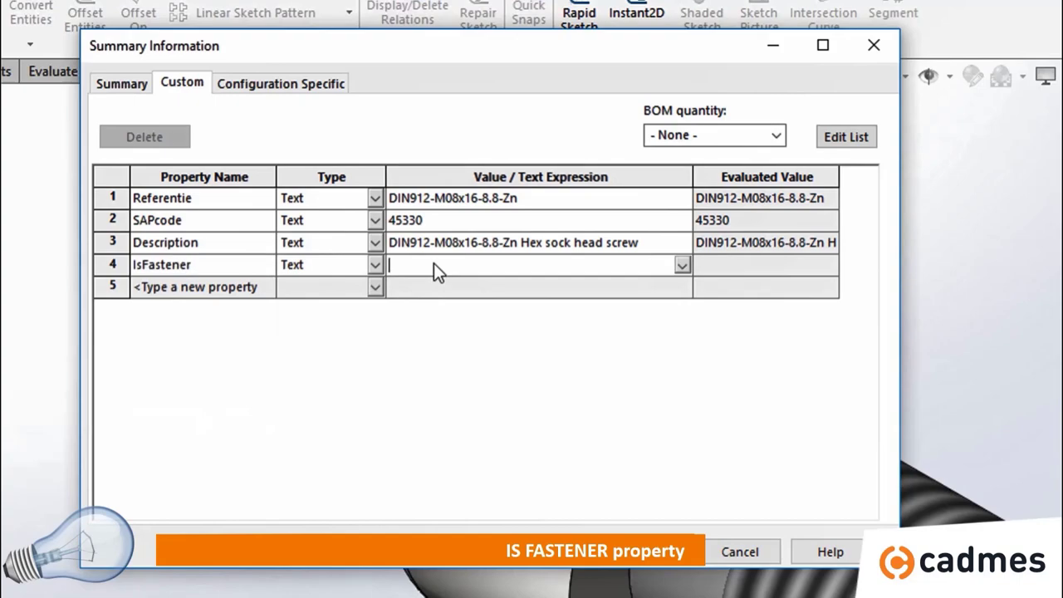
text(1)
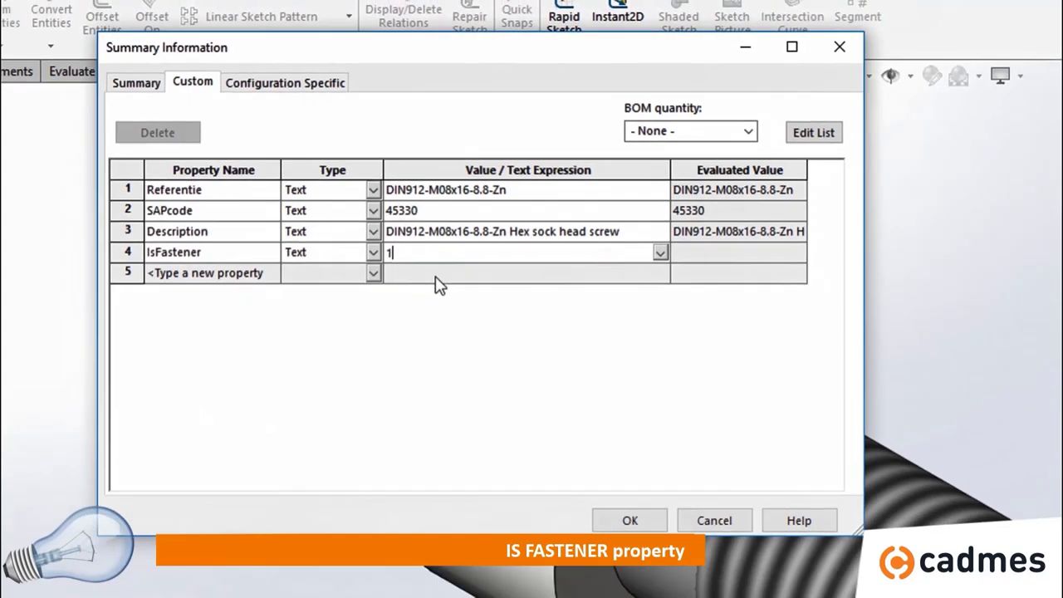
click(438, 286)
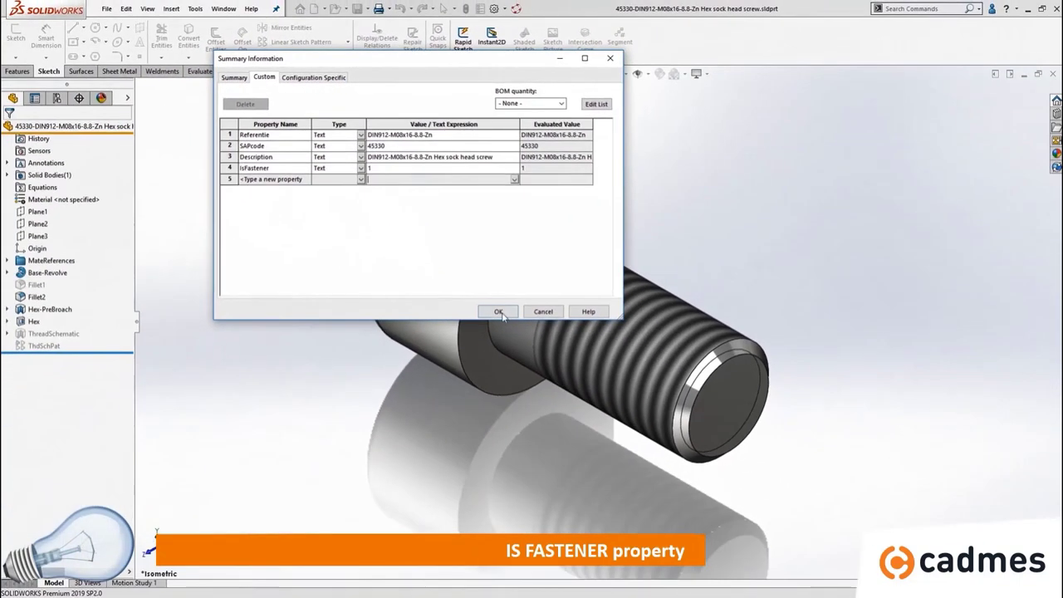
click(499, 311)
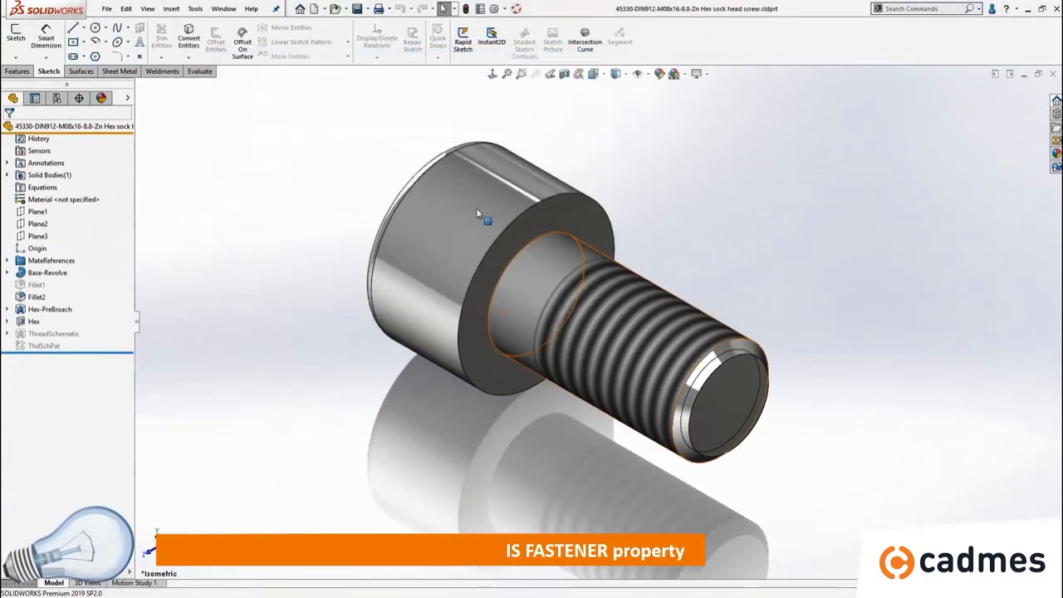
click(359, 9)
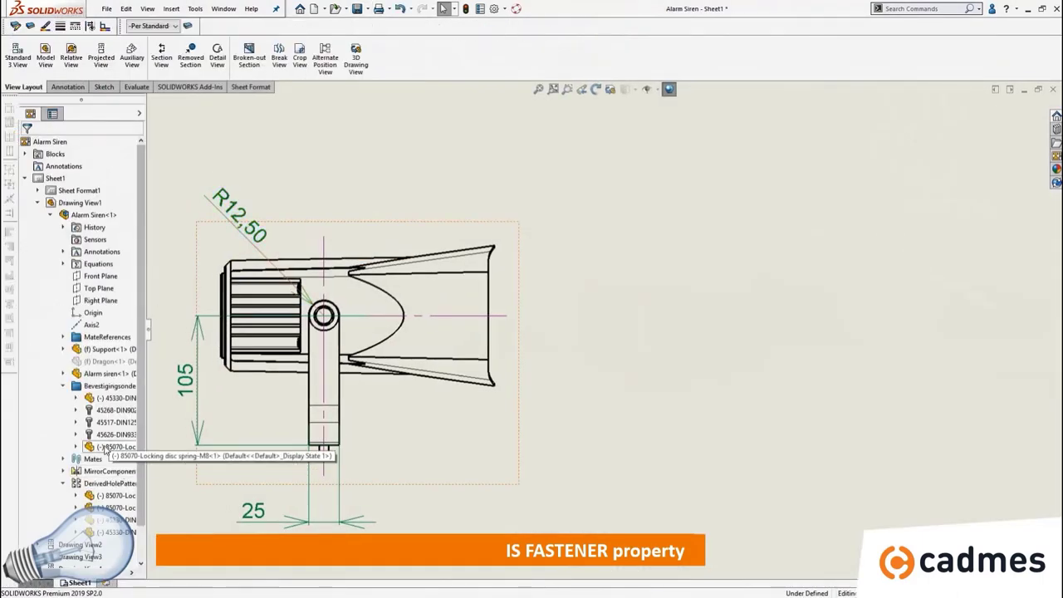
Open the 85070-Locking disc spring-M8 part from the drawing's component tree
click(105, 448)
right_click(105, 449)
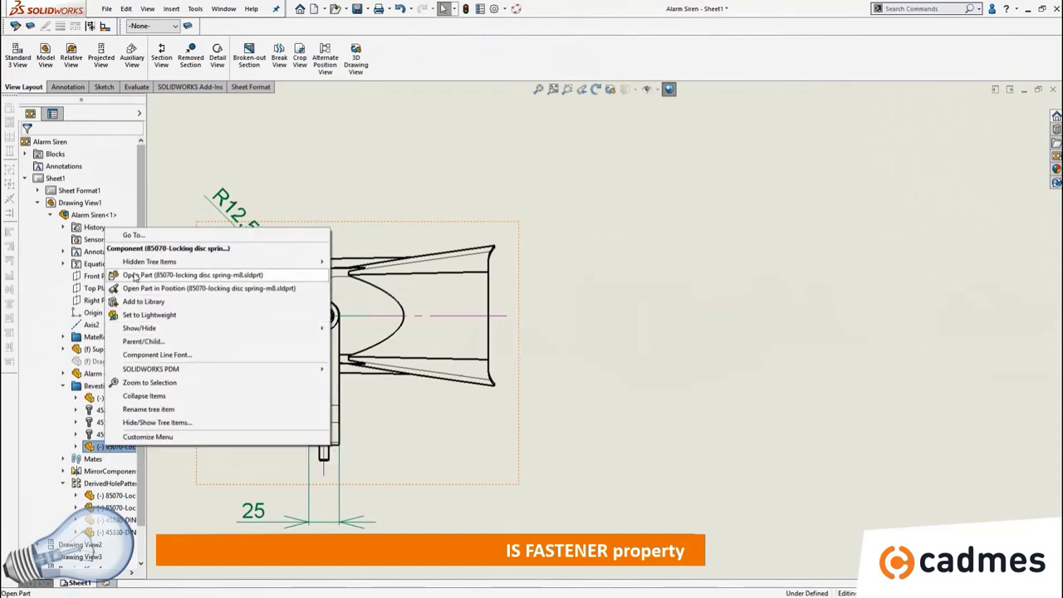
click(167, 289)
Add the custom property IsFastener to the locking disc spring and close the part to return to the drawing
click(480, 8)
click(274, 168)
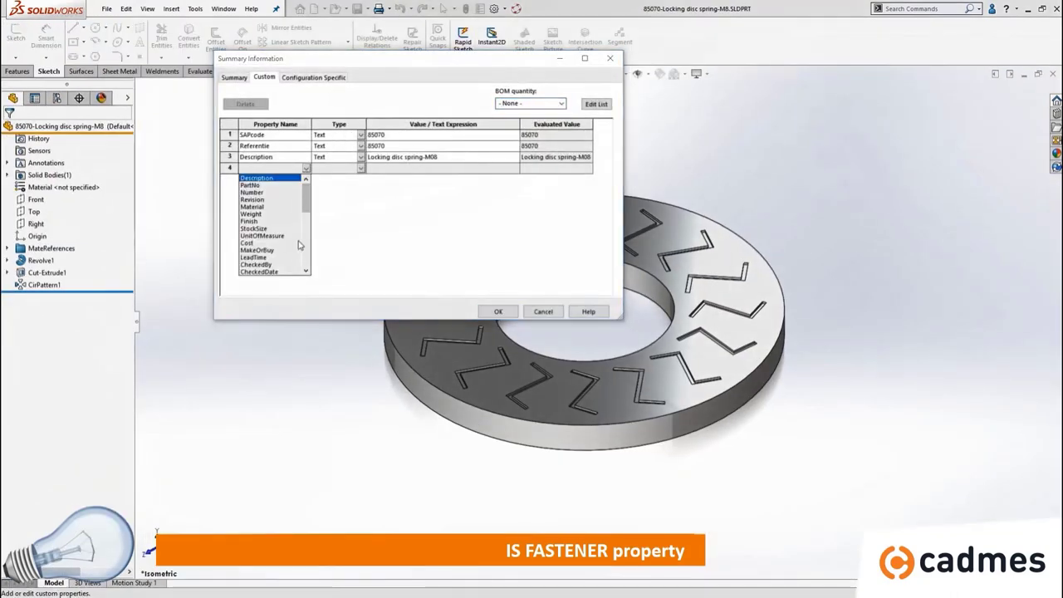
scroll(269, 240, down, 8)
scroll(269, 243, down, 2)
click(264, 250)
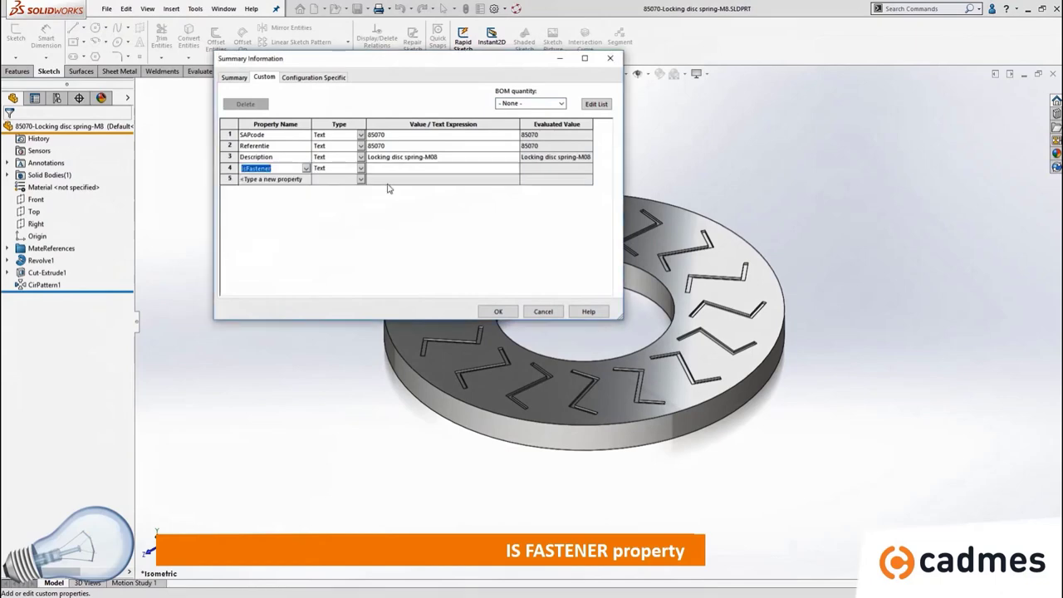
click(396, 169)
click(499, 311)
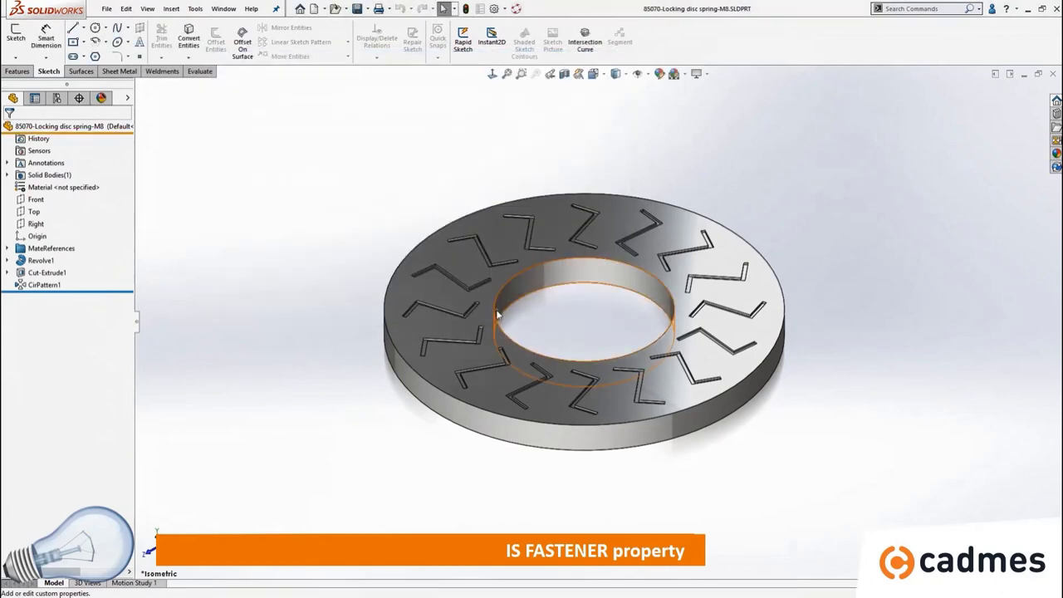
click(1054, 76)
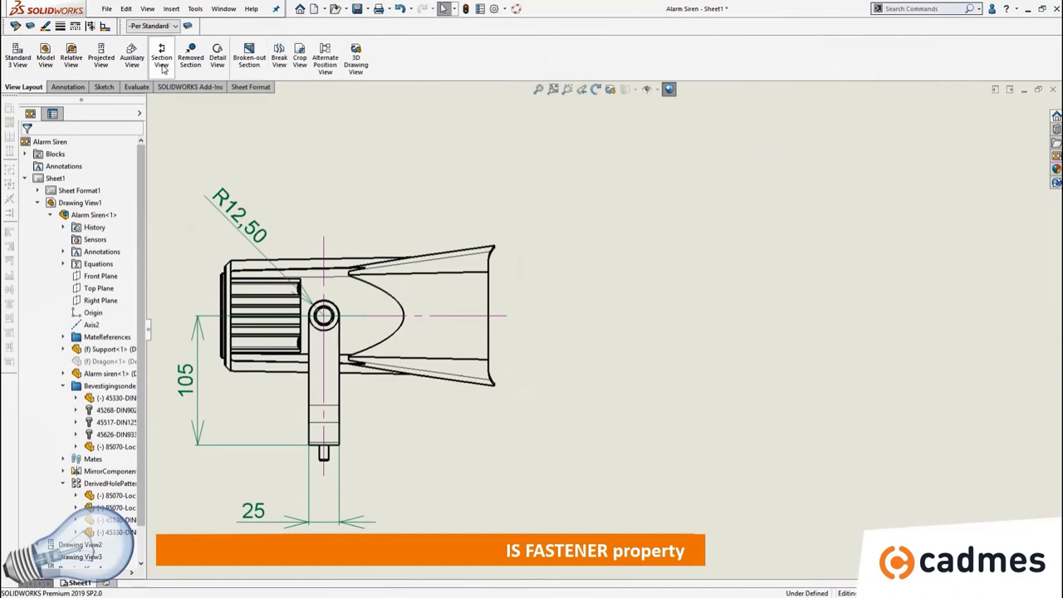
Section the side view vertically through the bracket's pivot with fasteners excluded and direction flipped, place the view alongside, and inspect its fasteners
click(163, 63)
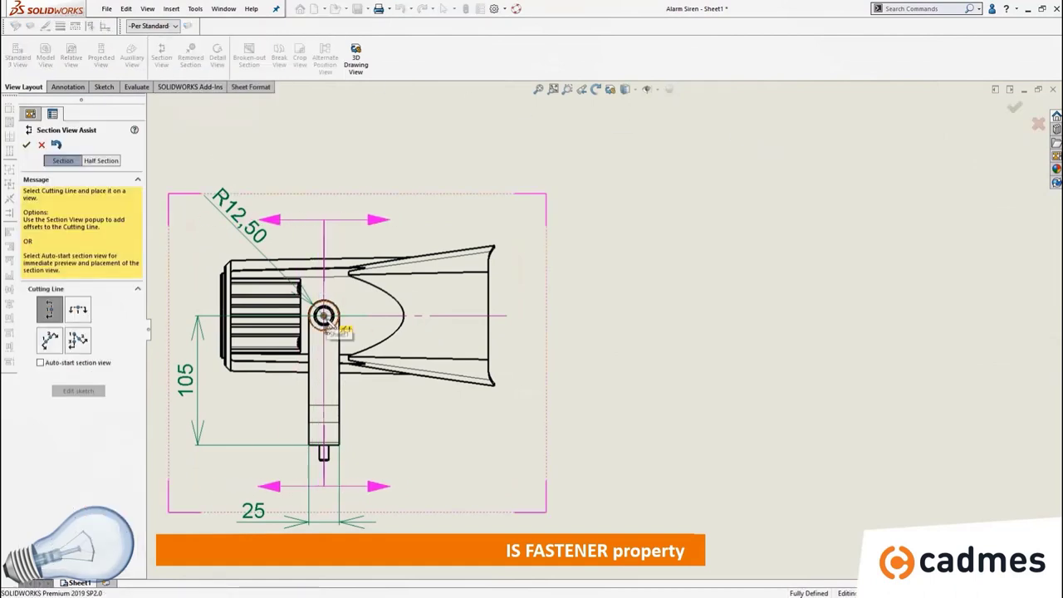
click(325, 316)
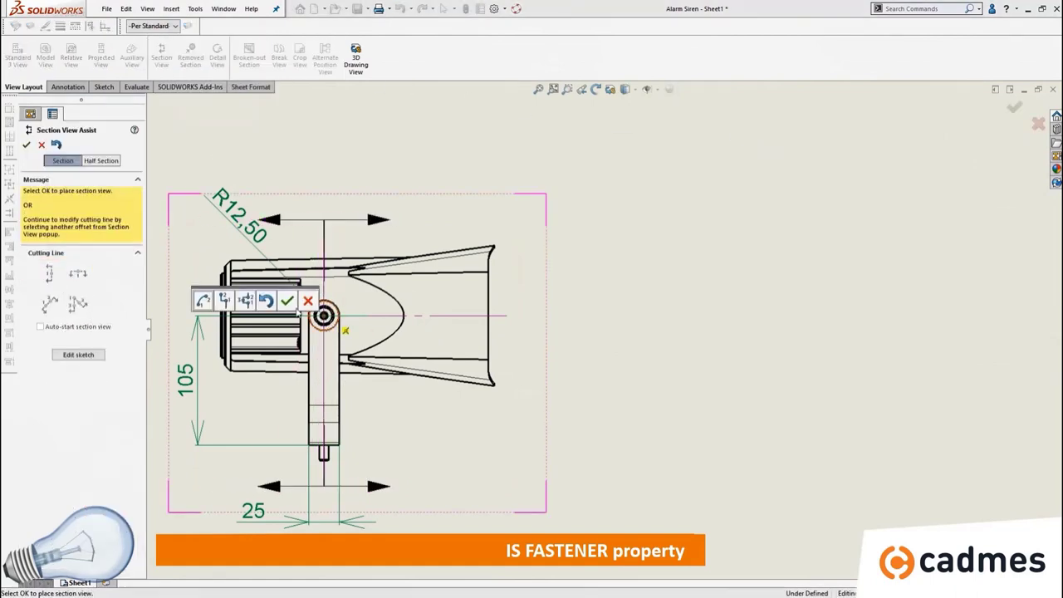
click(287, 300)
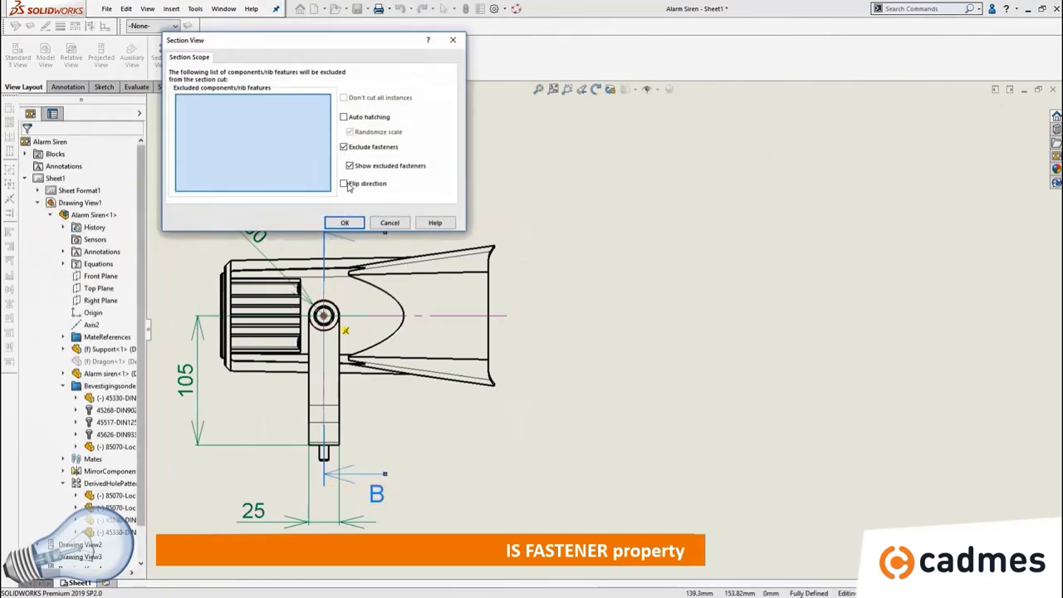
click(348, 185)
click(345, 222)
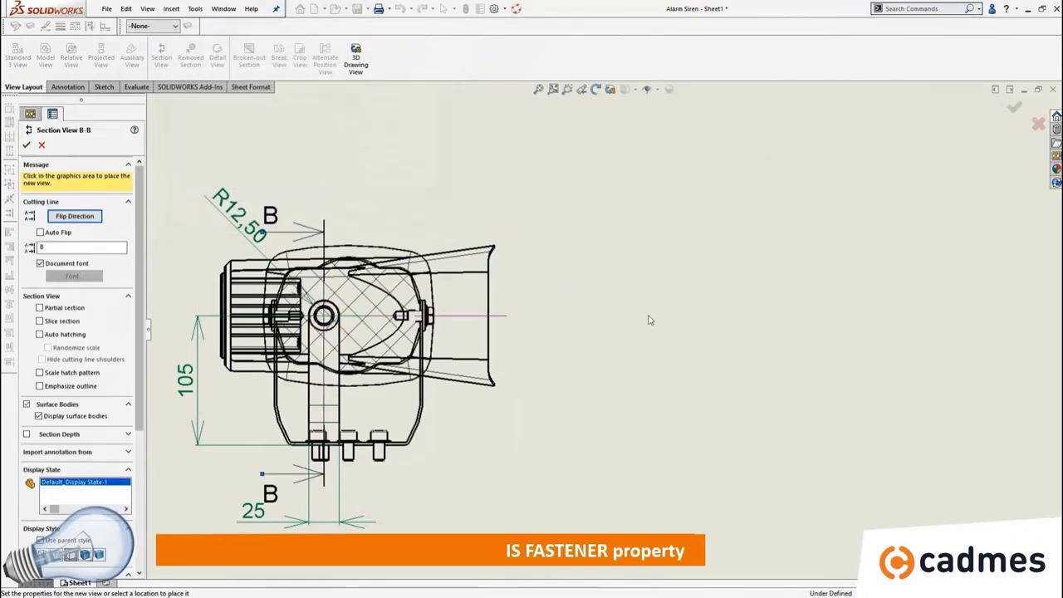
click(781, 316)
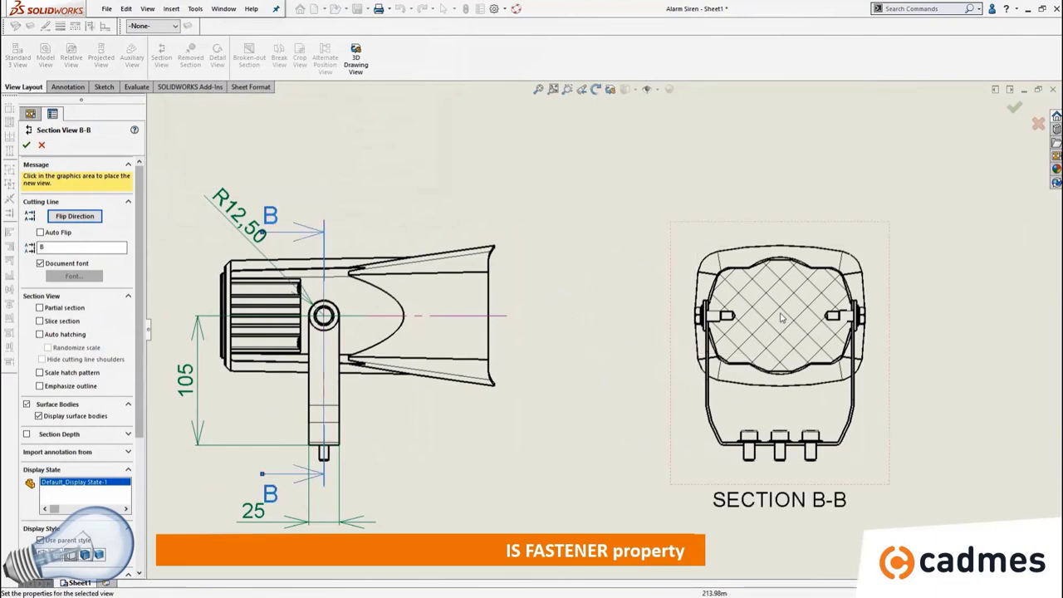
click(567, 90)
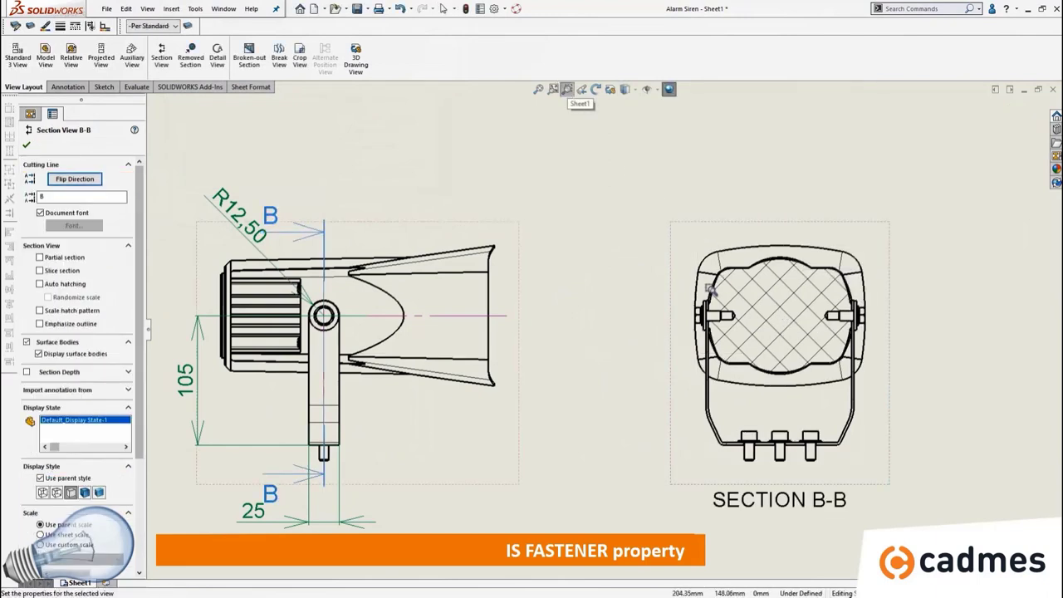
drag(646, 291, 911, 478)
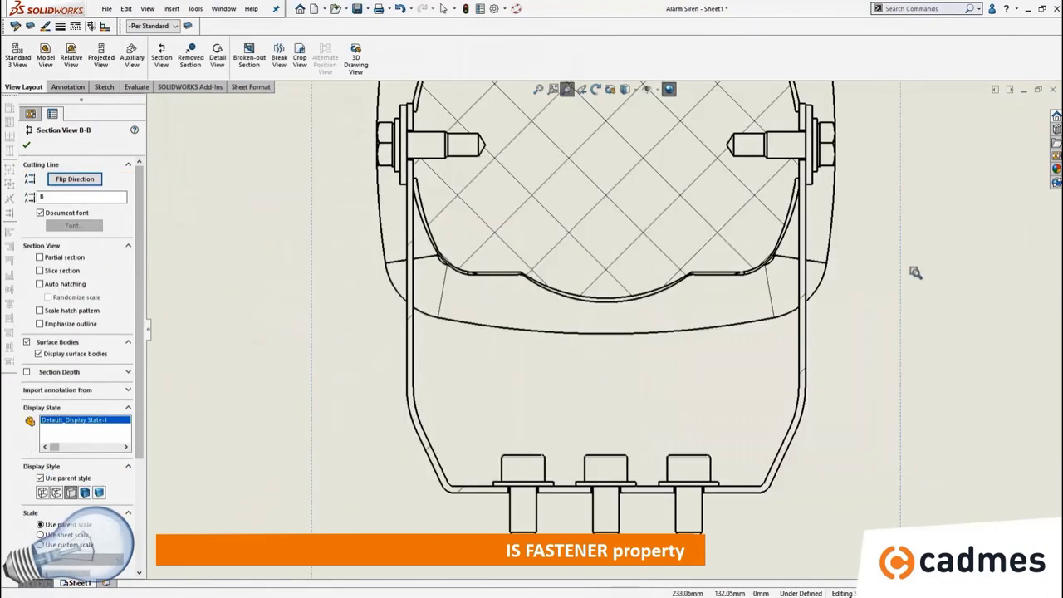